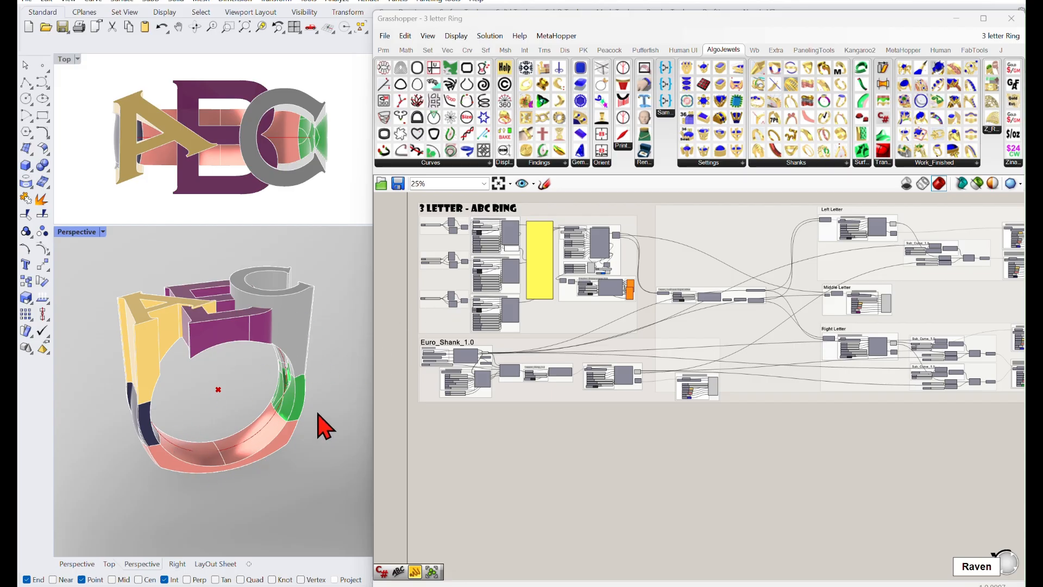
# Step: Examine the three-letter ABC ring model from several angles, including up close where the right letter joins the shank
pyautogui.moveTo(319, 414); pyautogui.dragTo(215, 407, button='right')
pyautogui.scroll(8, 215, 407)
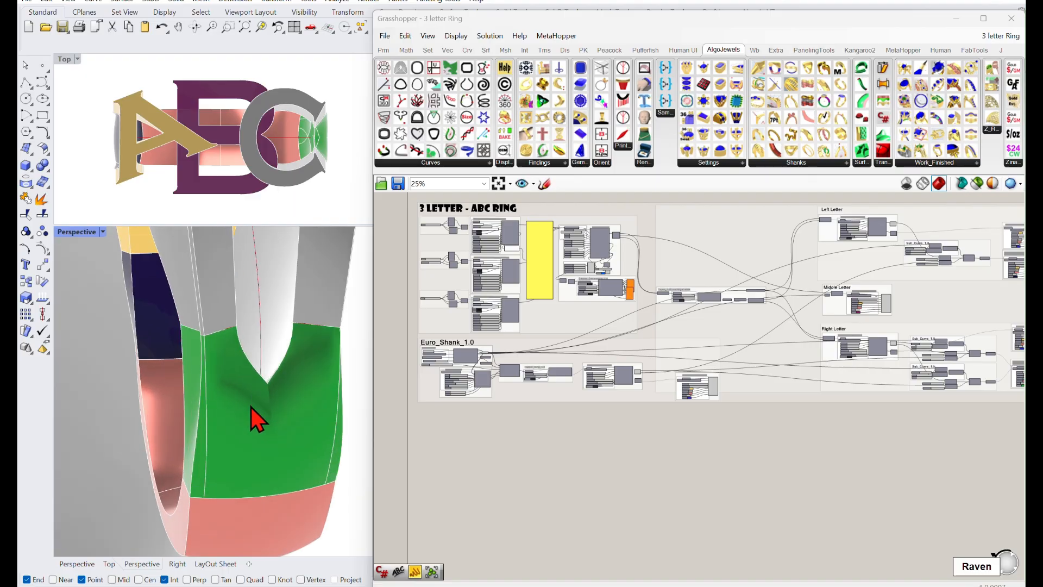
pyautogui.scroll(-5, 288, 319)
pyautogui.moveTo(289, 319); pyautogui.dragTo(227, 387, button='right')
pyautogui.scroll(-3, 217, 359)
pyautogui.scroll(4, 192, 333)
pyautogui.scroll(5, 221, 380)
pyautogui.scroll(-3, 239, 388)
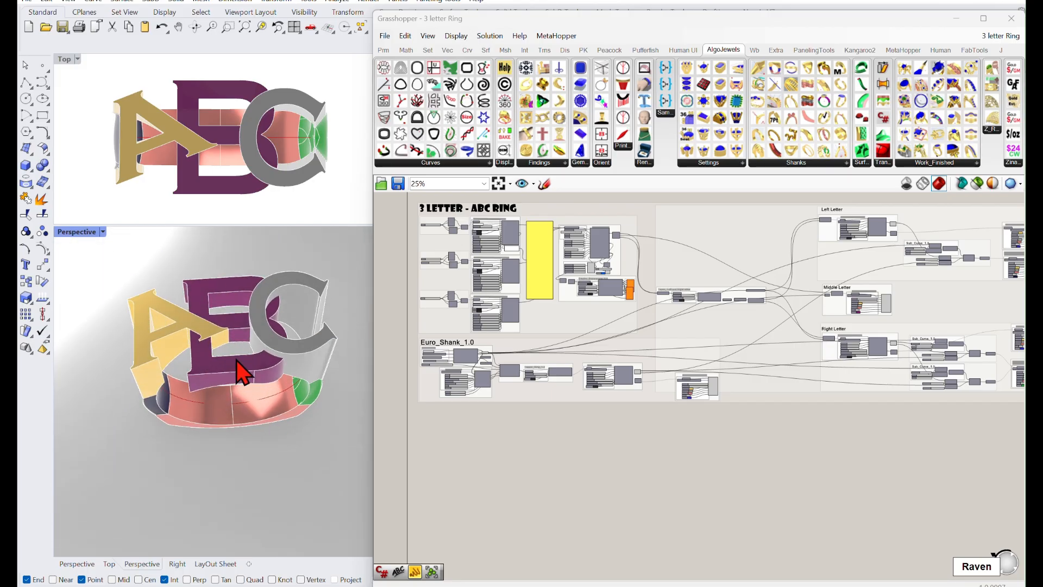
# Step: Start a new Grasshopper document and place the AlgoJewels Text_To_Surface_1.1 definition on its canvas
pyautogui.click(385, 36)
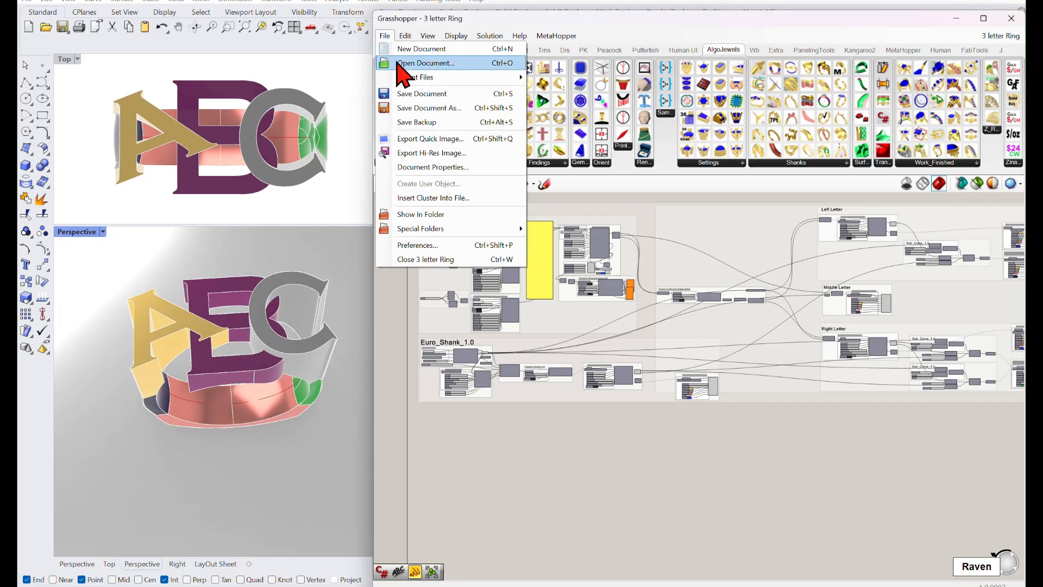
pyautogui.click(422, 49)
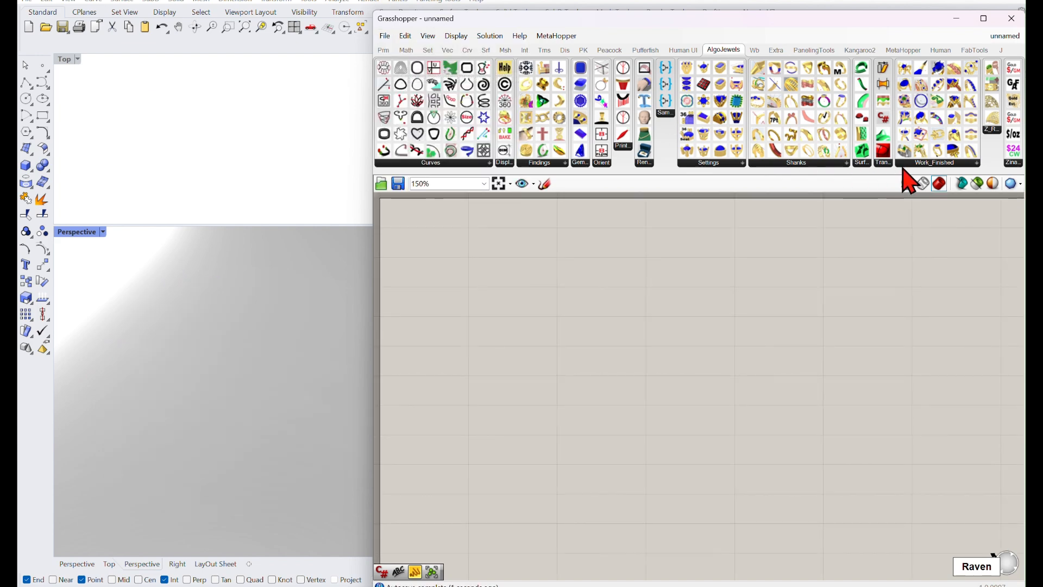
pyautogui.click(876, 163)
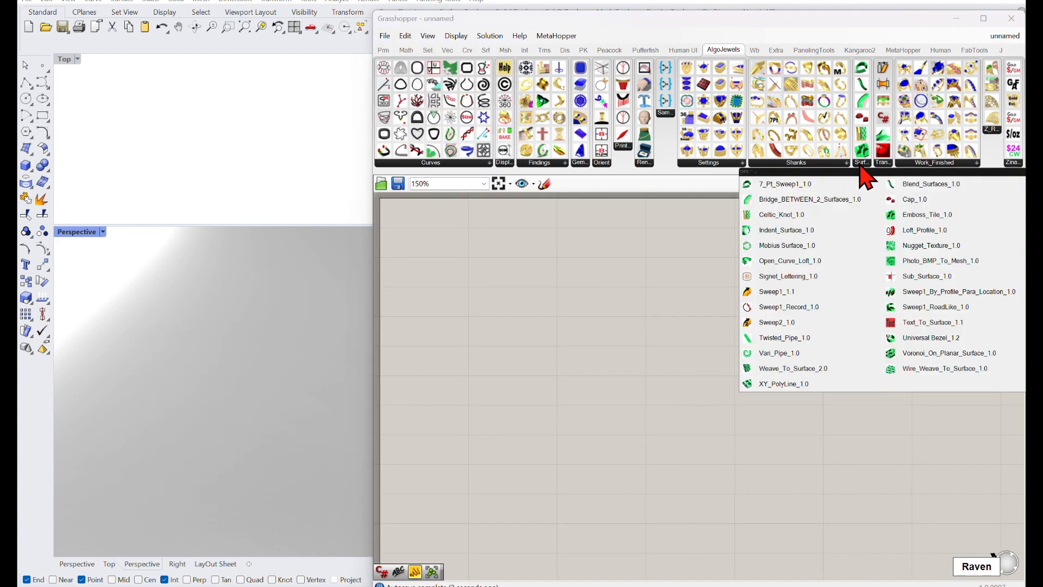
pyautogui.click(928, 333)
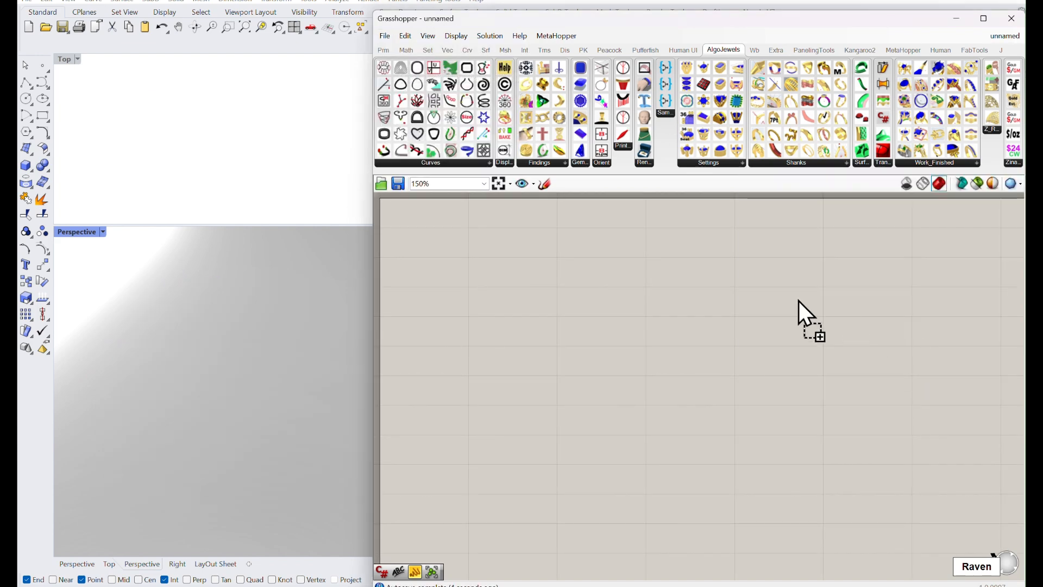
pyautogui.click(497, 272)
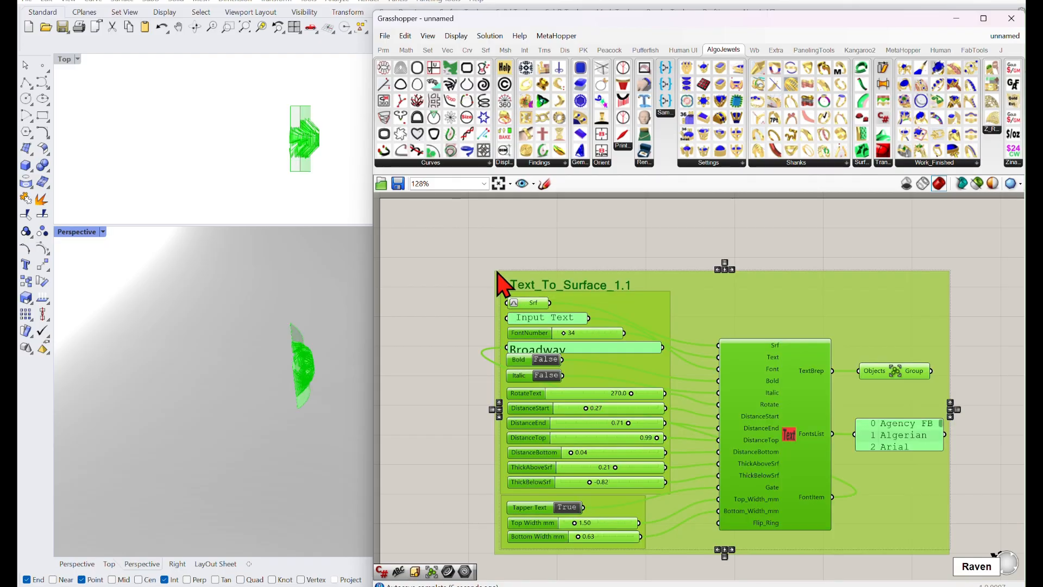
pyautogui.scroll(-3, 479, 270)
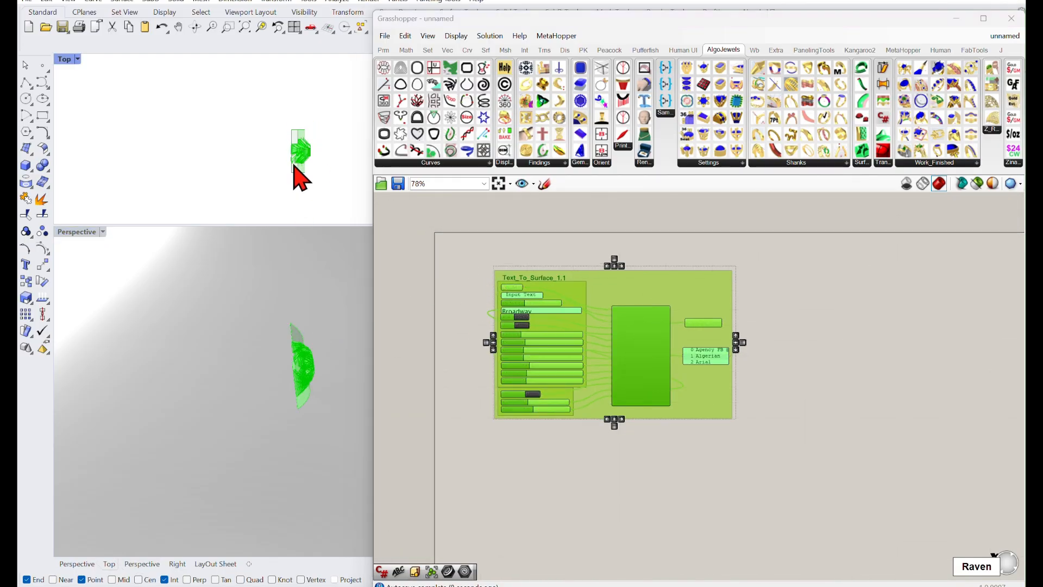
pyautogui.scroll(3, 468, 290)
pyautogui.click(477, 242)
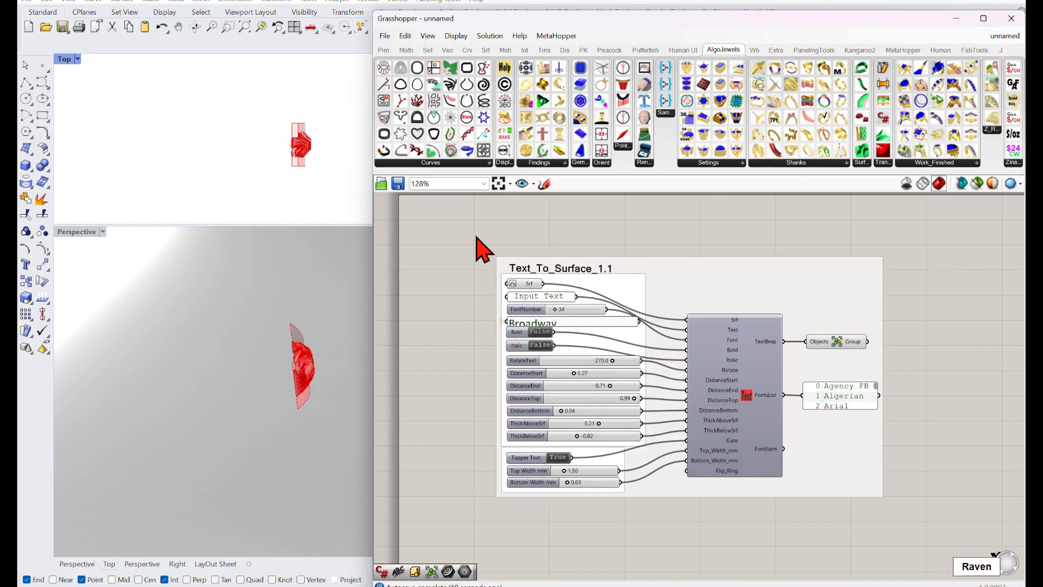
# Step: Start another new Grasshopper document and place the AlgoJewels Signet_Lettering_1.0 definition on its canvas
pyautogui.click(384, 36)
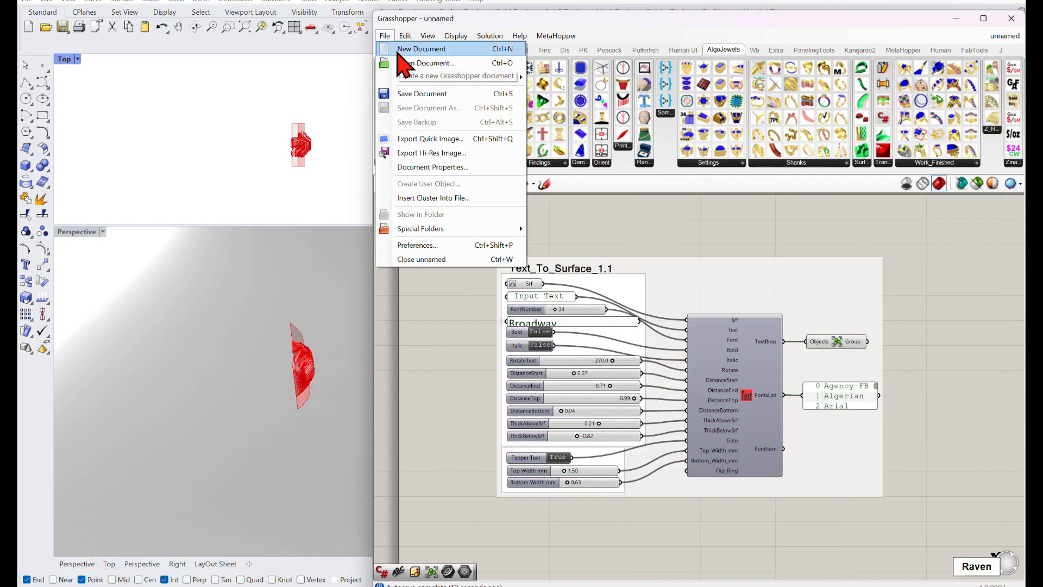
pyautogui.click(404, 53)
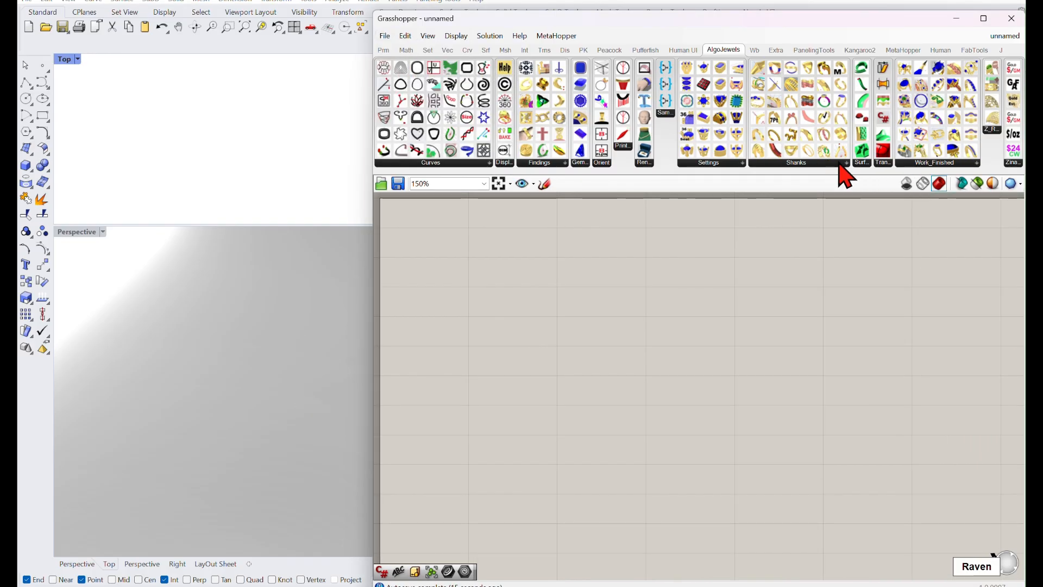
pyautogui.click(864, 163)
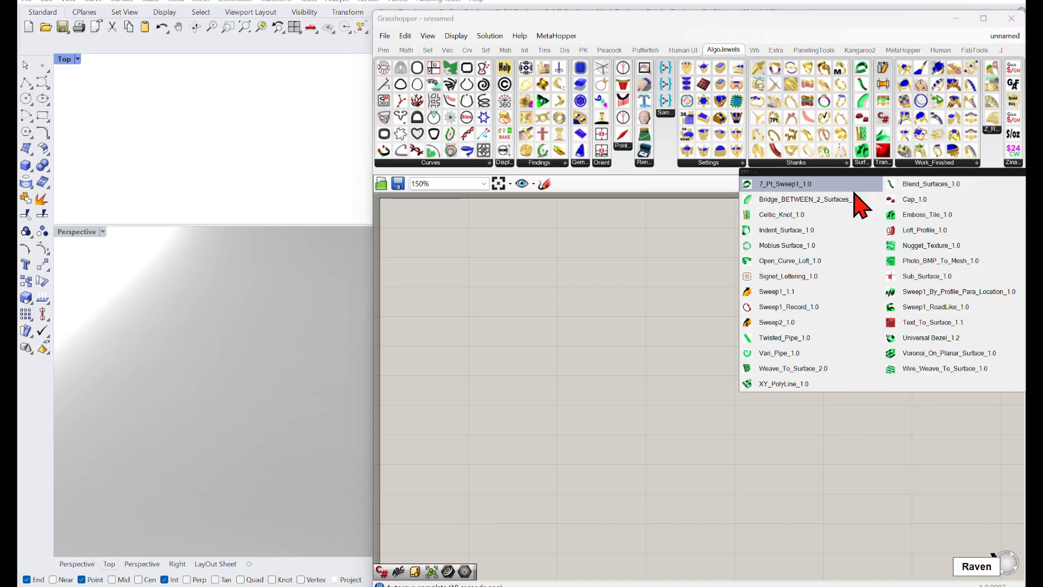
pyautogui.moveTo(801, 276); pyautogui.dragTo(499, 284)
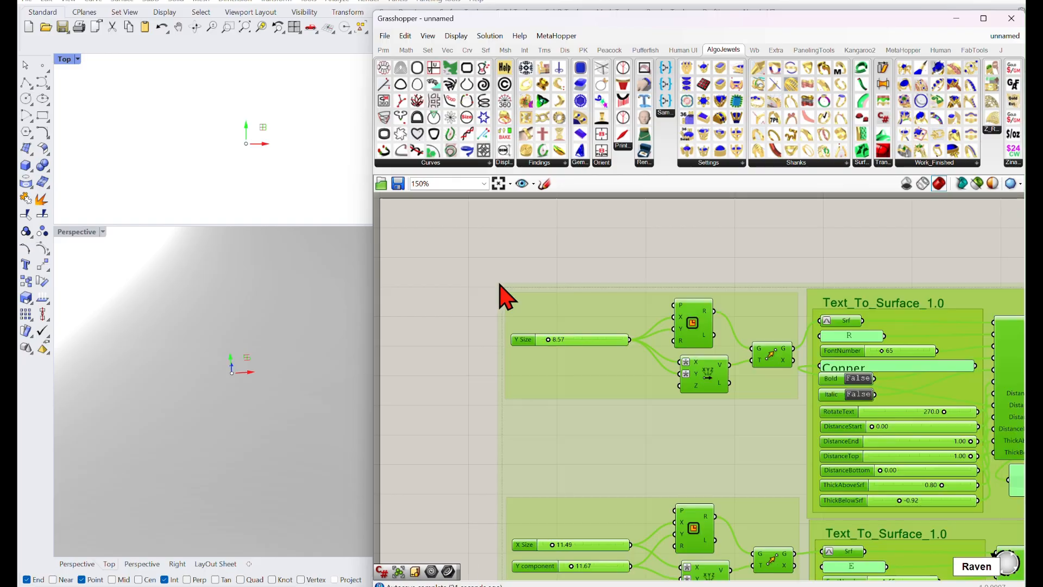
pyautogui.scroll(-5, 508, 275)
pyautogui.scroll(2, 548, 239)
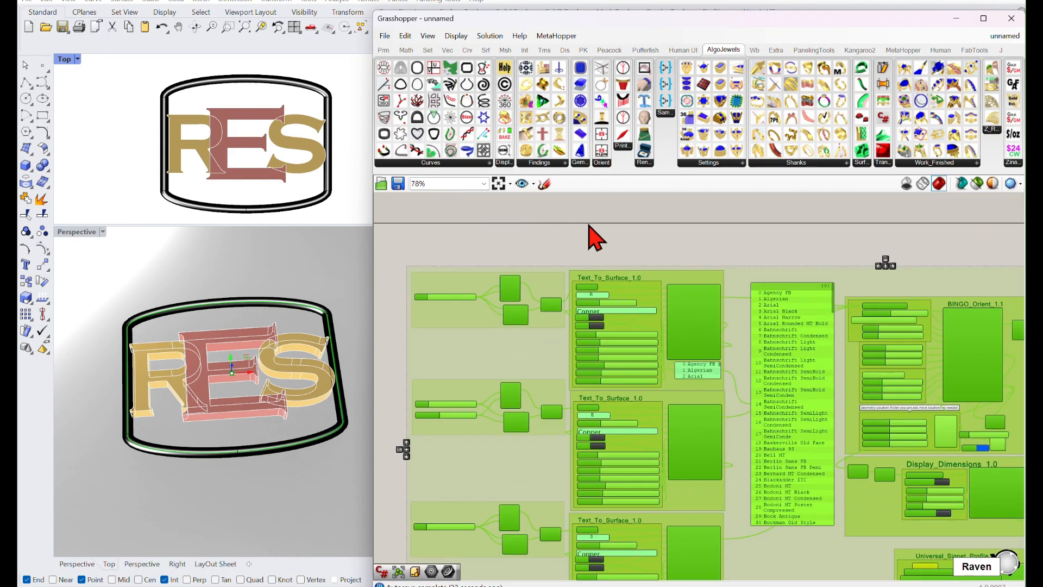
pyautogui.click(590, 223)
pyautogui.moveTo(621, 218); pyautogui.dragTo(589, 199, button='right')
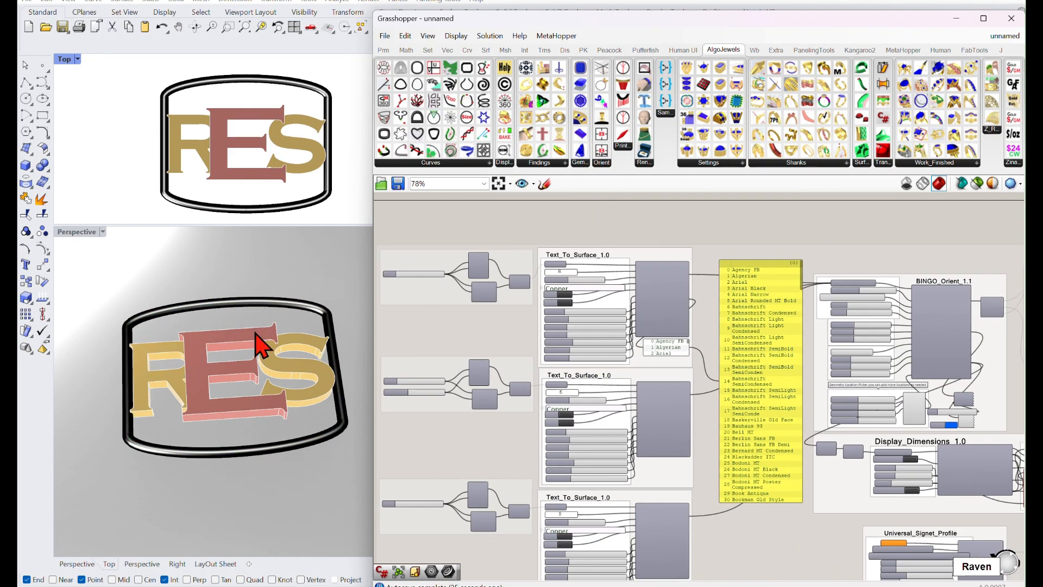
pyautogui.moveTo(262, 346); pyautogui.dragTo(246, 298, button='right')
pyautogui.scroll(-3, 496, 345)
pyautogui.moveTo(581, 318); pyautogui.dragTo(617, 274, button='right')
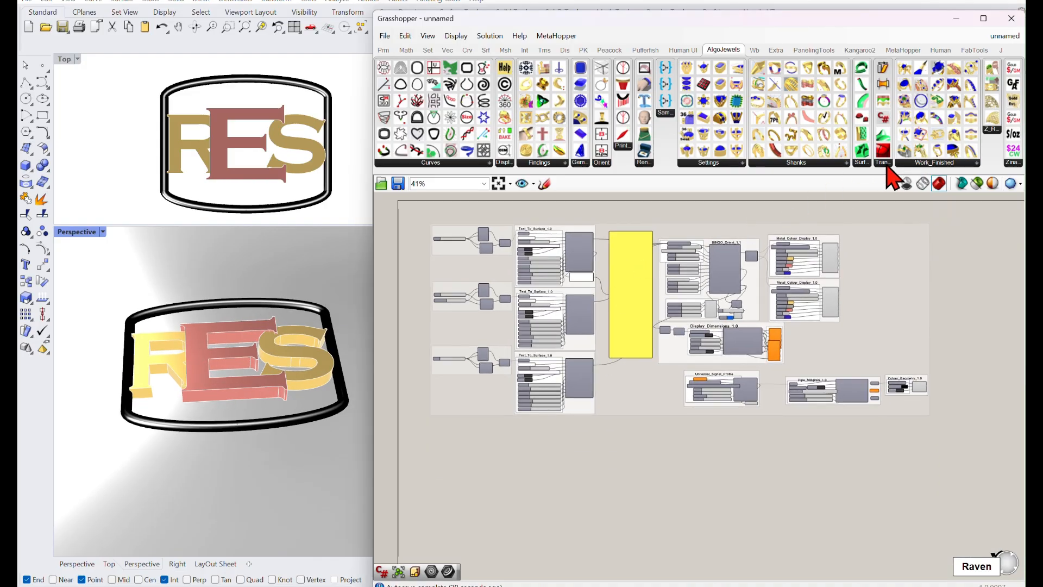
# Step: Add the 2_Shank_Mix definition from the Shanks components and align it below the signet lettering definition
pyautogui.click(818, 163)
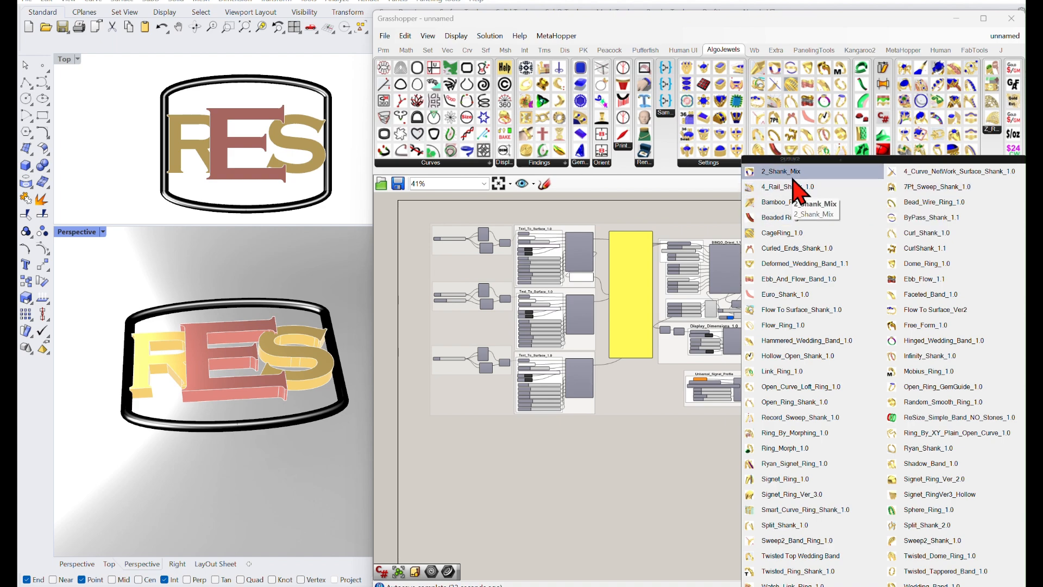
pyautogui.moveTo(790, 174); pyautogui.dragTo(543, 439)
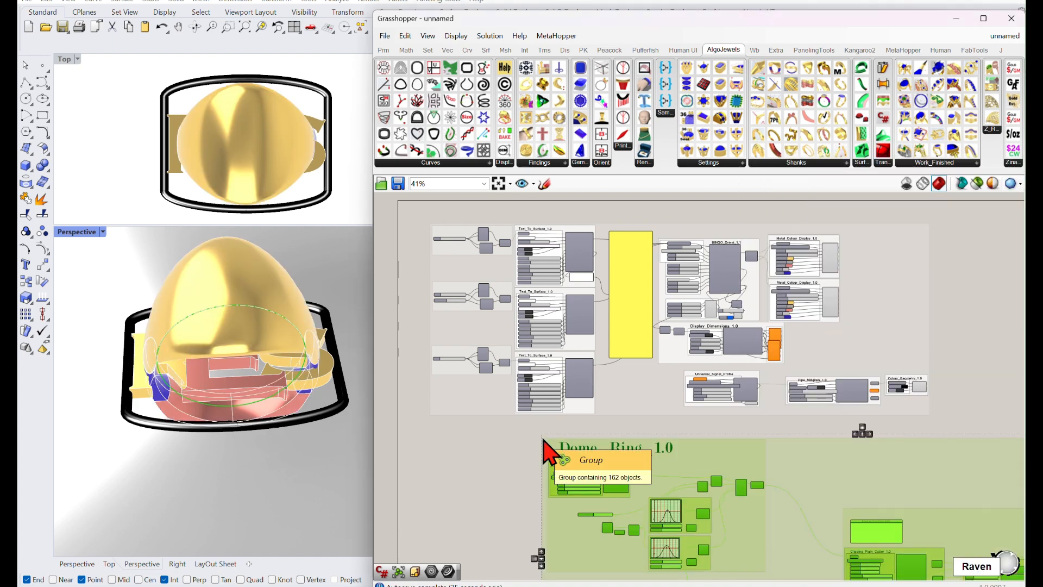
pyautogui.moveTo(310, 435); pyautogui.dragTo(345, 360, button='right')
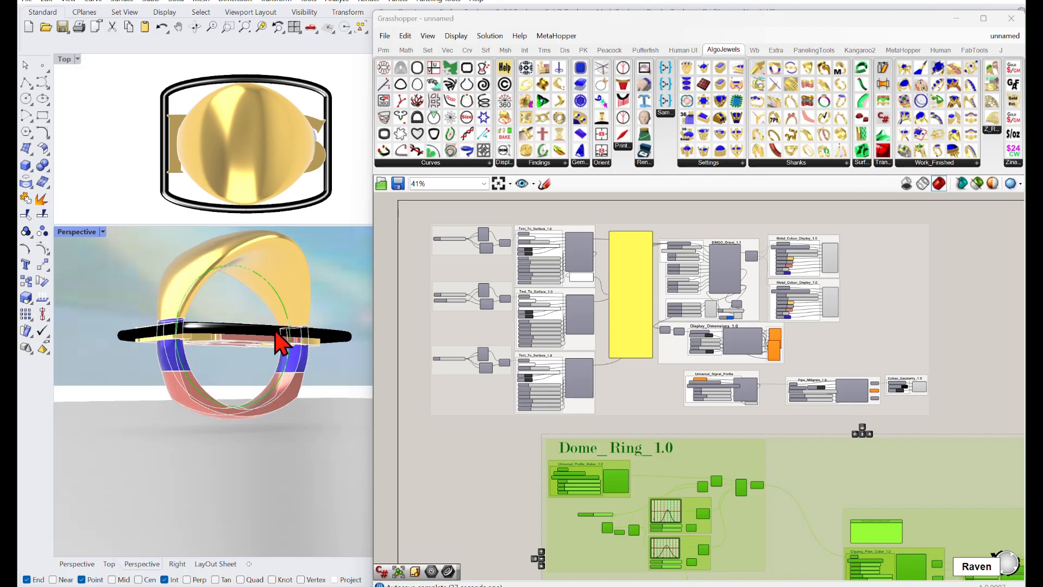
pyautogui.scroll(-4, 500, 407)
pyautogui.moveTo(742, 422); pyautogui.dragTo(688, 429)
pyautogui.moveTo(718, 341); pyautogui.dragTo(749, 311, button='right')
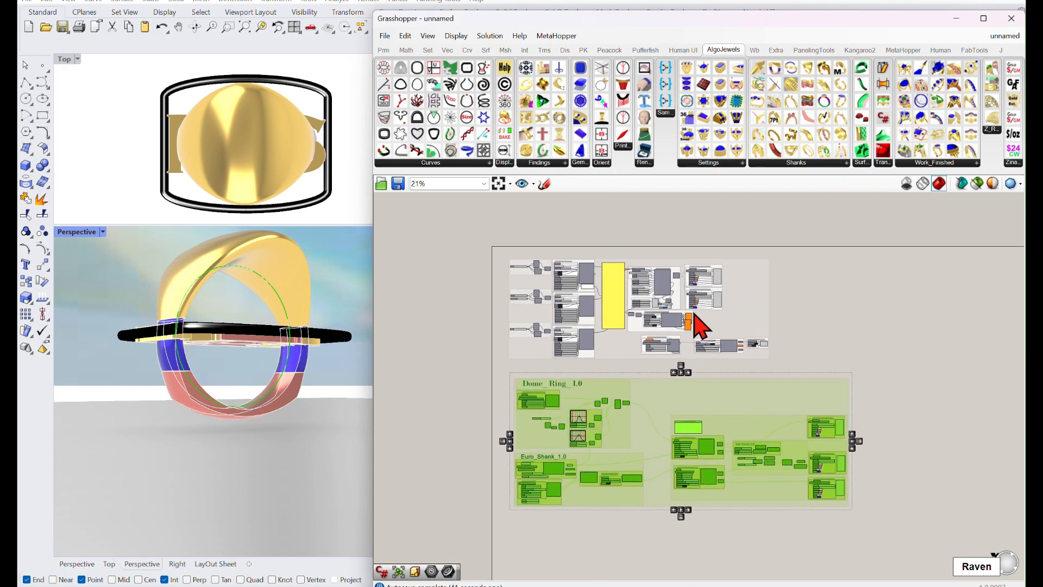
pyautogui.moveTo(326, 345); pyautogui.dragTo(303, 384, button='right')
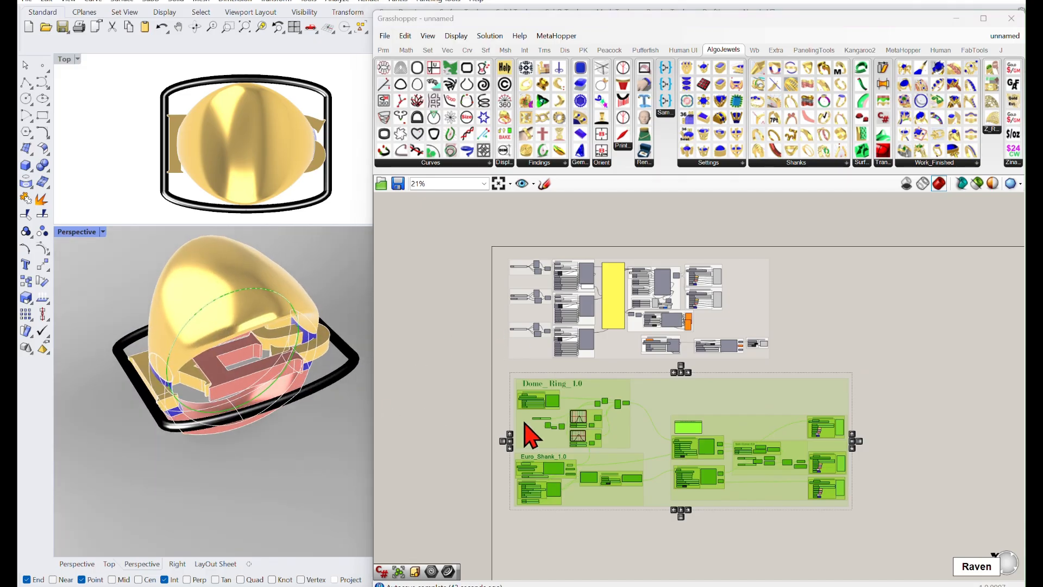
# Step: Delete the Dome_Ring_1.0 section from the added shank definition, keeping the Euro_Shank_1.0 section
pyautogui.scroll(2, 595, 421)
pyautogui.scroll(2, 580, 404)
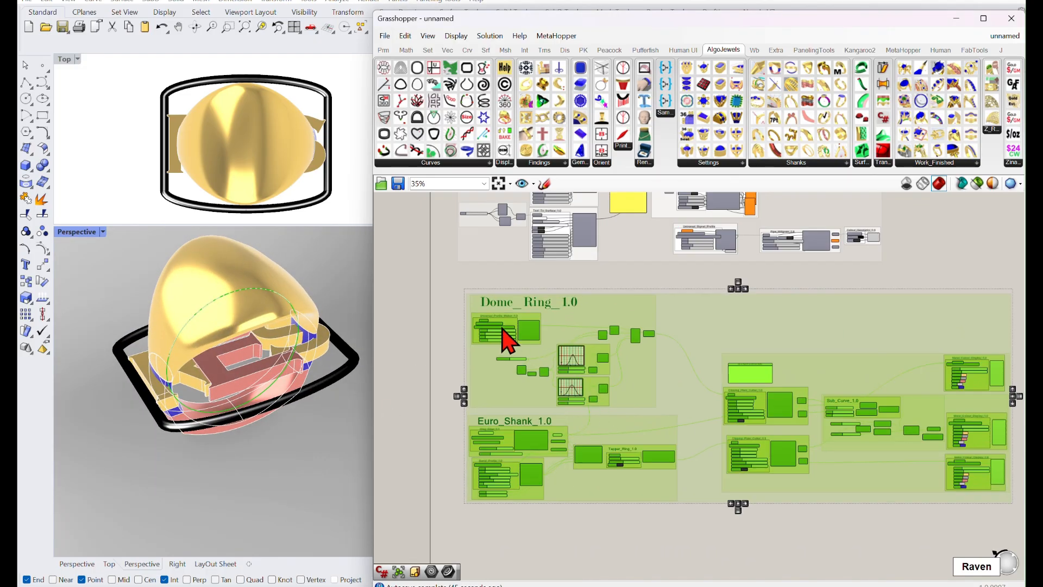
pyautogui.moveTo(440, 271); pyautogui.dragTo(668, 348)
pyautogui.press('Delete')
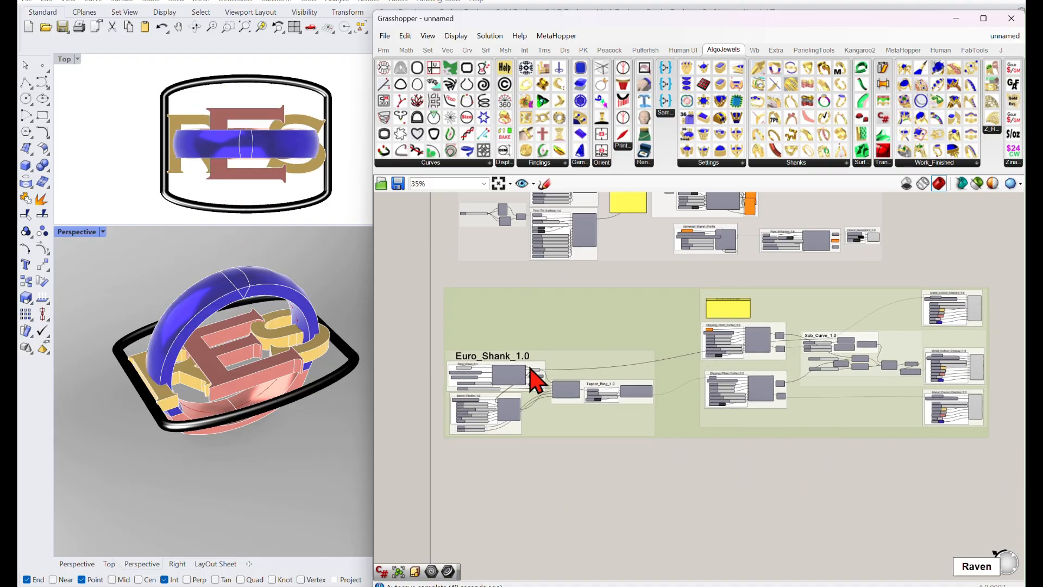
pyautogui.moveTo(312, 386)
pyautogui.mouseDown(button='right')
pyautogui.moveTo(313, 328)
pyautogui.moveTo(298, 389)
pyautogui.mouseUp(button='right')
pyautogui.scroll(-3, 542, 337)
pyautogui.moveTo(542, 338); pyautogui.dragTo(543, 363, button='right')
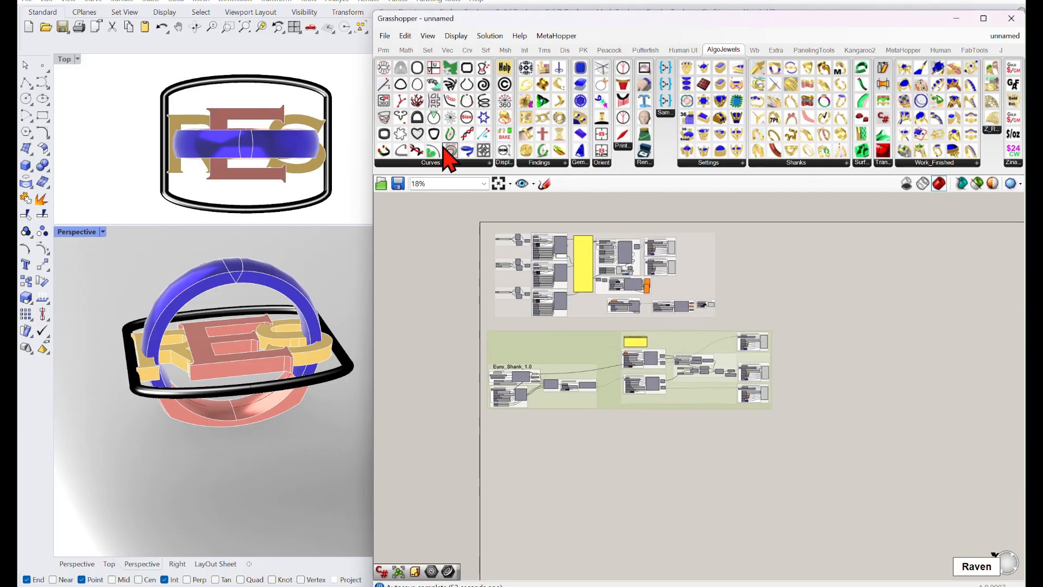
# Step: Reopen the recent 3 letter Ring document and look over its whole definition, from the letter inputs to the display groups
pyautogui.click(387, 37)
pyautogui.moveTo(429, 77)
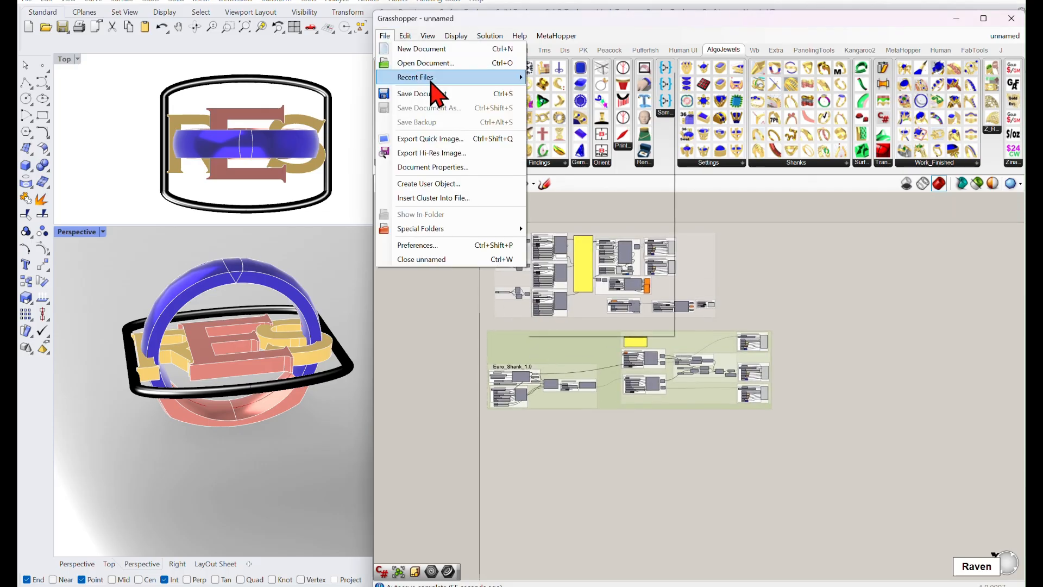
pyautogui.click(578, 82)
pyautogui.scroll(-2, 624, 302)
pyautogui.moveTo(621, 348); pyautogui.dragTo(611, 394, button='right')
pyautogui.scroll(2, 550, 340)
pyautogui.scroll(2, 491, 299)
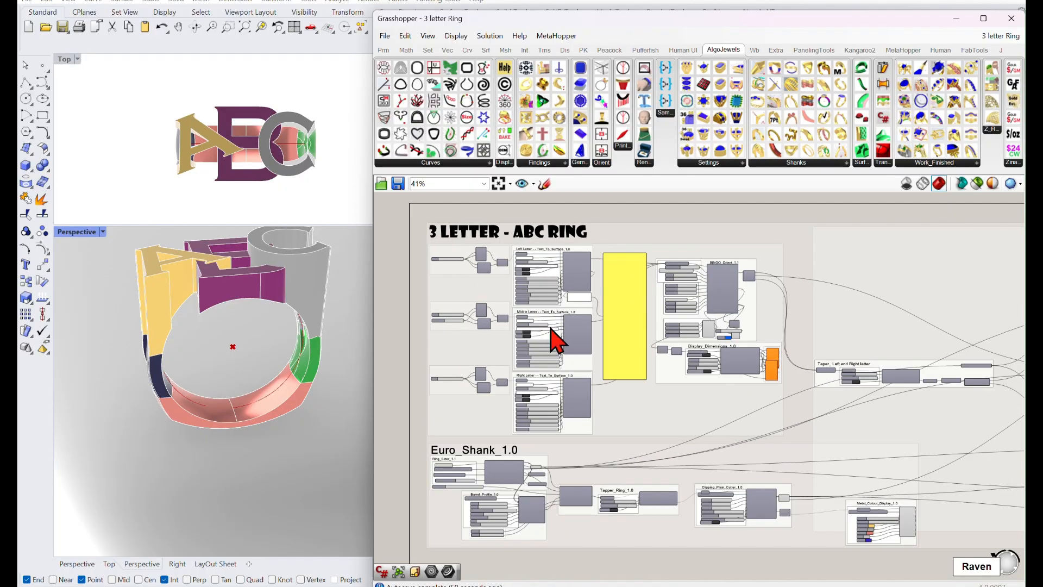
pyautogui.scroll(-2, 604, 324)
pyautogui.moveTo(648, 373); pyautogui.dragTo(505, 313, button='right')
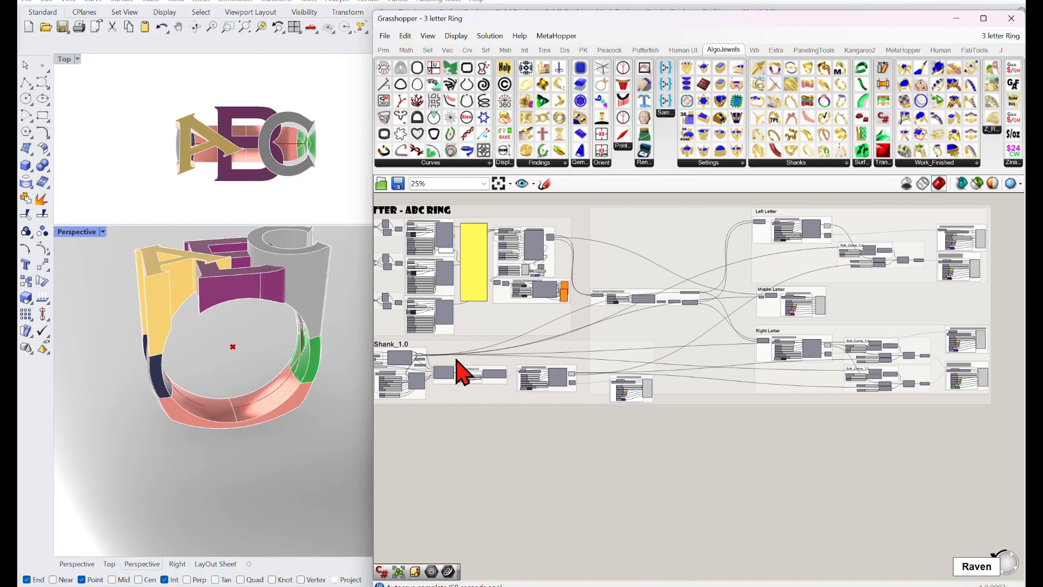
pyautogui.moveTo(410, 360); pyautogui.dragTo(483, 360, button='right')
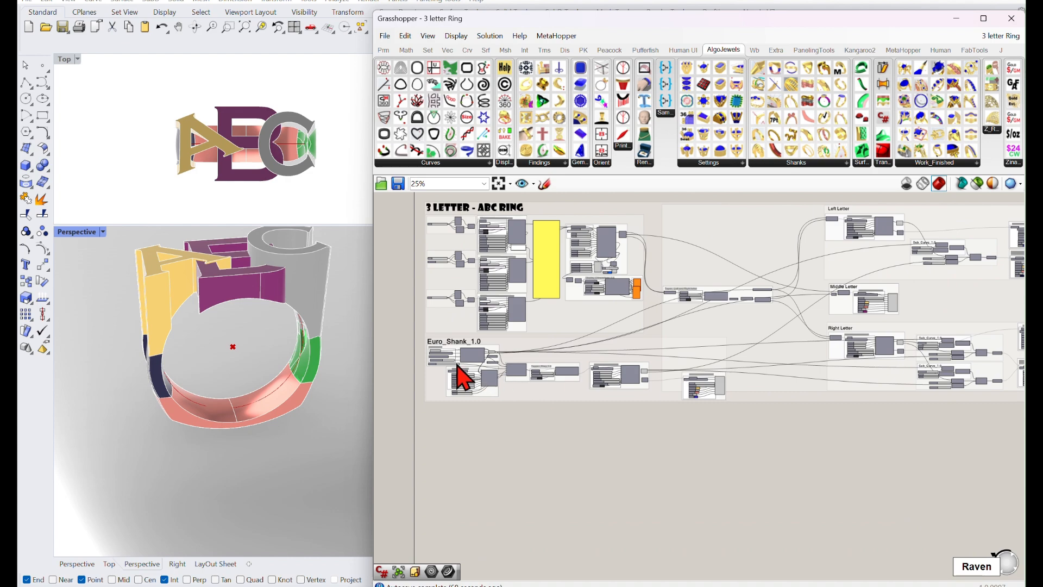
pyautogui.click(827, 163)
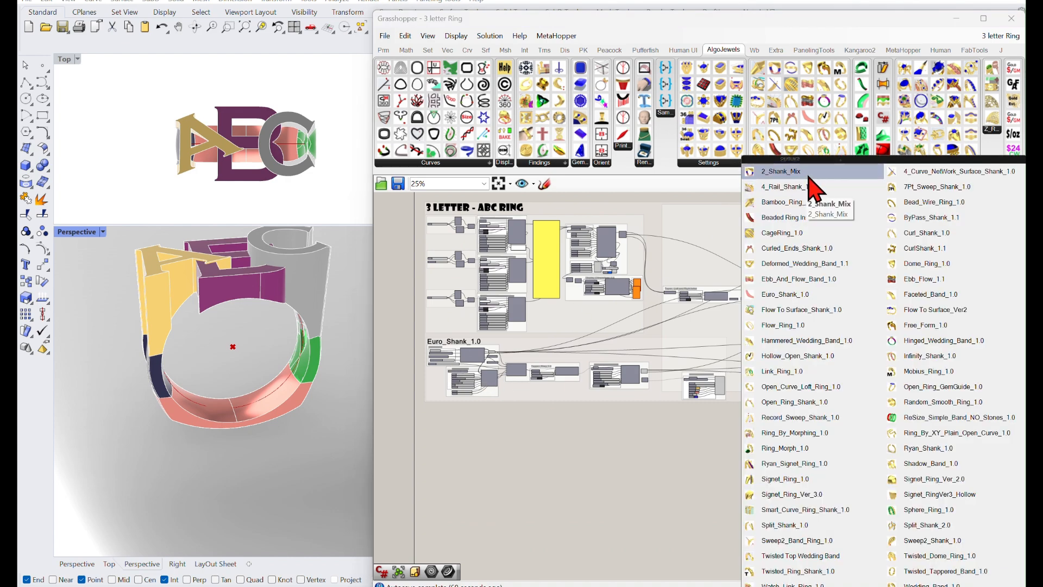
pyautogui.click(602, 488)
pyautogui.scroll(2, 786, 402)
pyautogui.scroll(-3, 824, 364)
pyautogui.moveTo(720, 364); pyautogui.dragTo(681, 389, button='right')
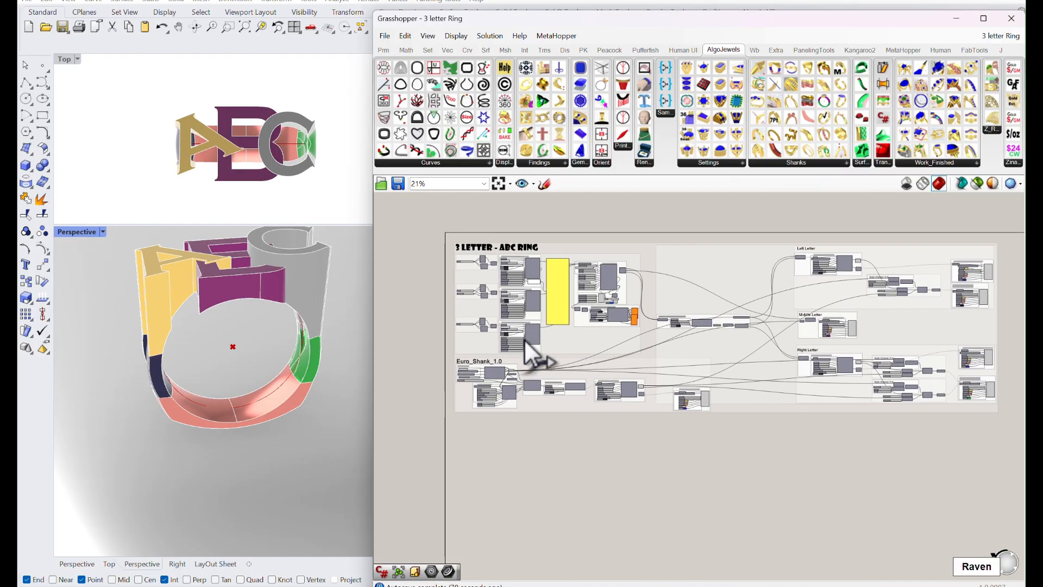
# Step: Examine the ring's three letters alongside the size inputs and the left letter's Text_To_Surface_1.0 settings
pyautogui.moveTo(303, 322); pyautogui.dragTo(301, 359, button='right')
pyautogui.scroll(2, 308, 311)
pyautogui.scroll(-4, 305, 311)
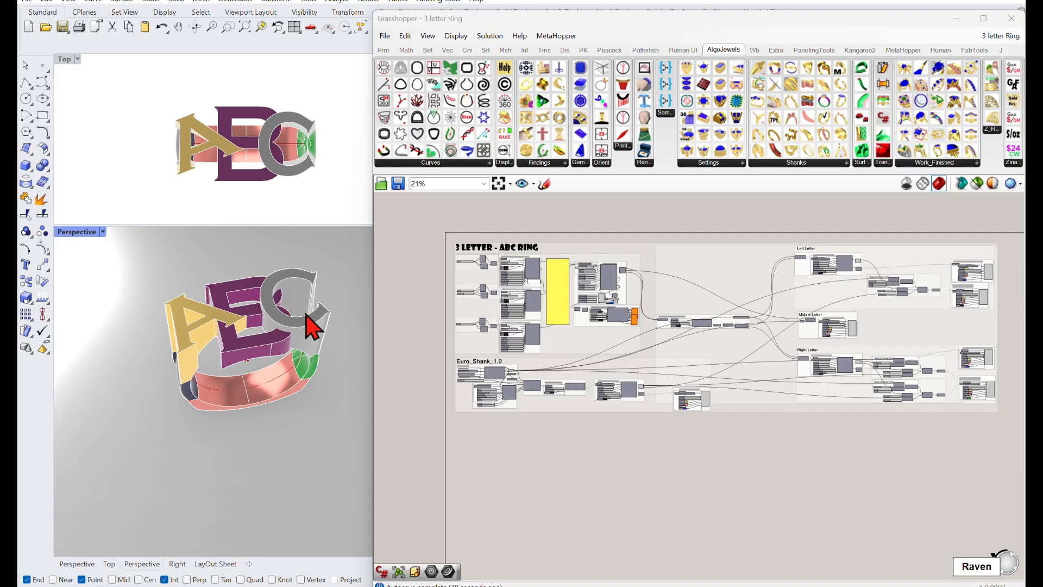
pyautogui.moveTo(290, 297); pyautogui.dragTo(310, 317, button='right')
pyautogui.scroll(2, 468, 288)
pyautogui.scroll(3, 478, 280)
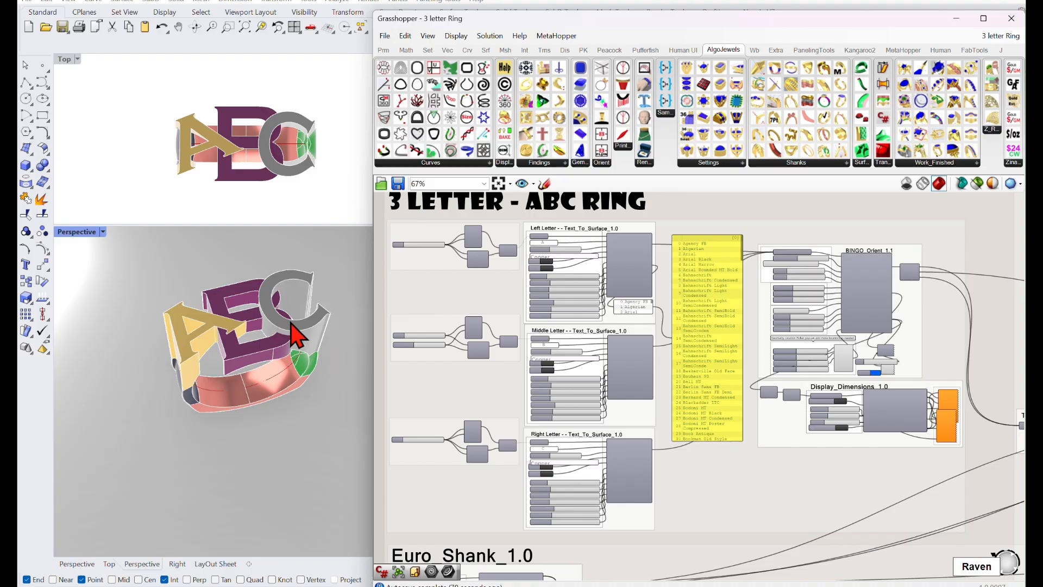
pyautogui.scroll(3, 508, 351)
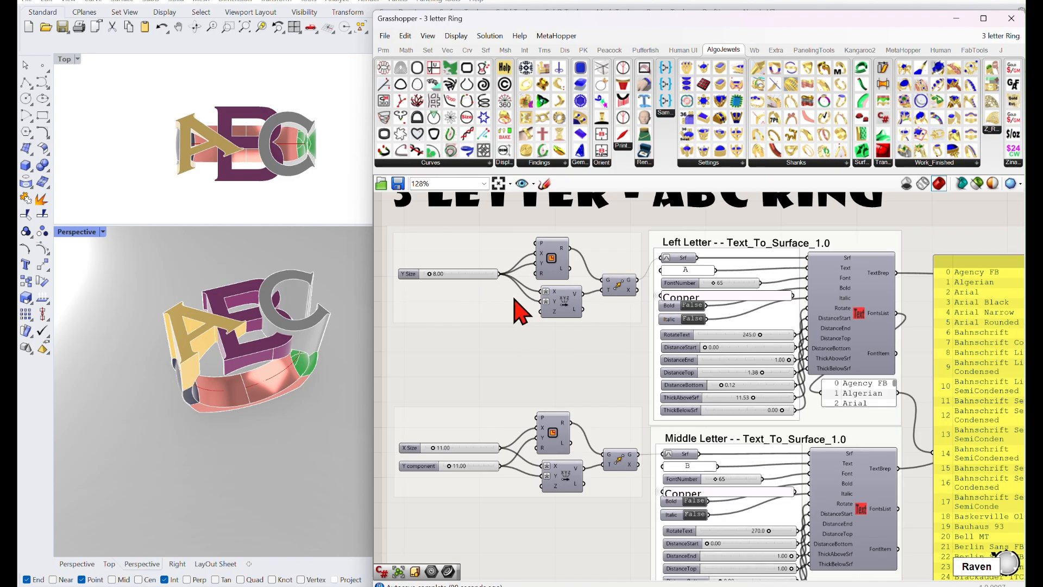
pyautogui.scroll(3, 628, 291)
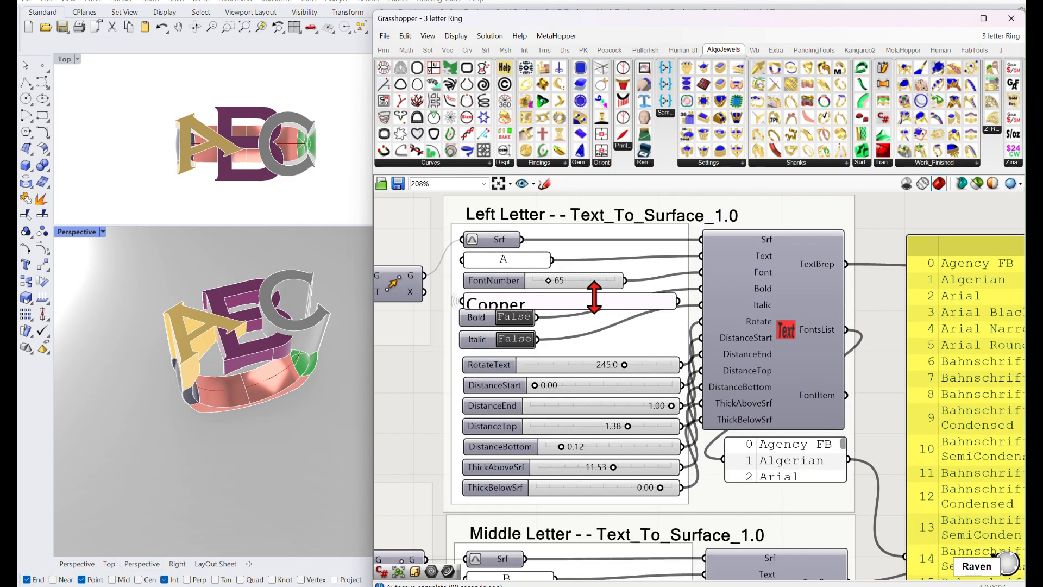
pyautogui.moveTo(615, 321); pyautogui.dragTo(618, 292, button='right')
pyautogui.moveTo(289, 354)
pyautogui.mouseDown(button='right')
pyautogui.moveTo(296, 381)
pyautogui.moveTo(289, 357)
pyautogui.mouseUp(button='right')
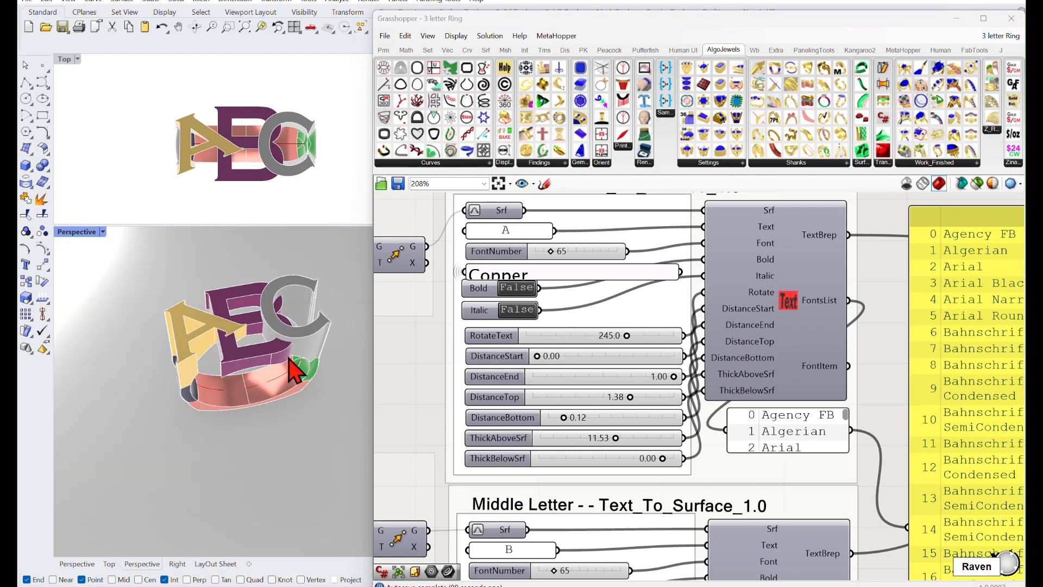
# Step: Set the left letter's RotateText to 270 in its Text_To_Surface_1.0 group
pyautogui.scroll(1, 642, 335)
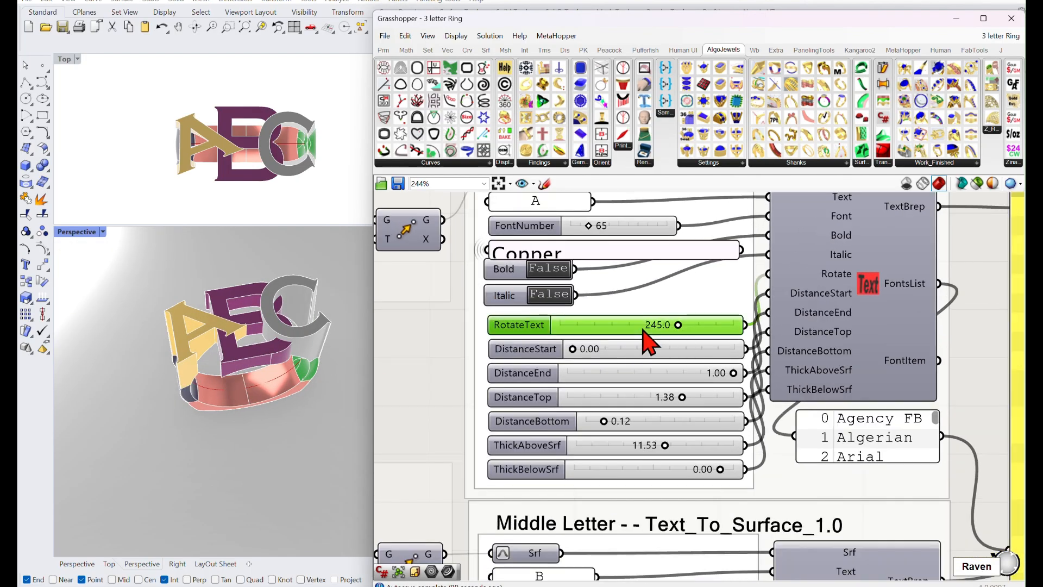
pyautogui.doubleClick(644, 326)
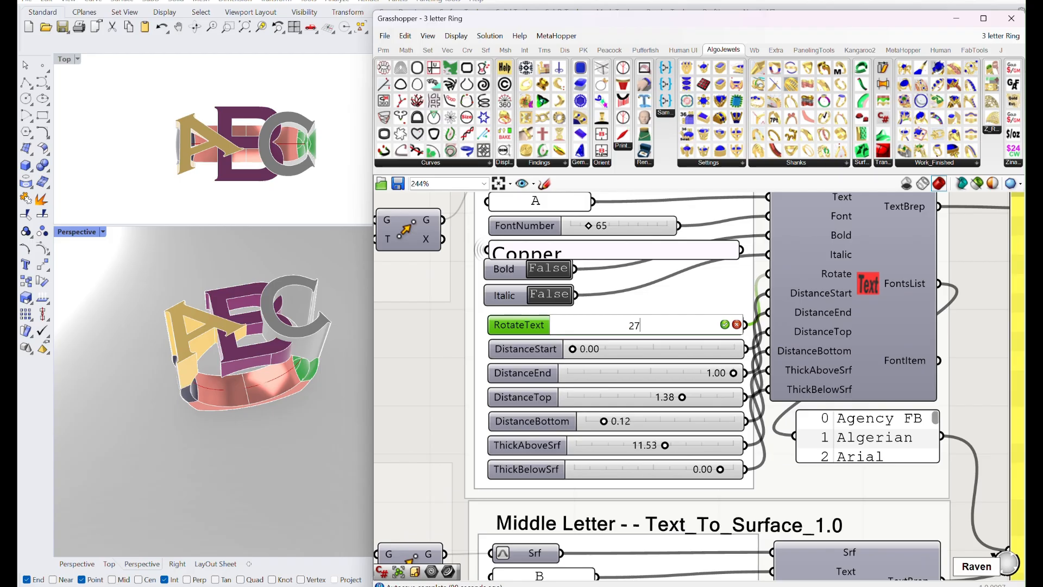
pyautogui.write('270')
pyautogui.press('Return')
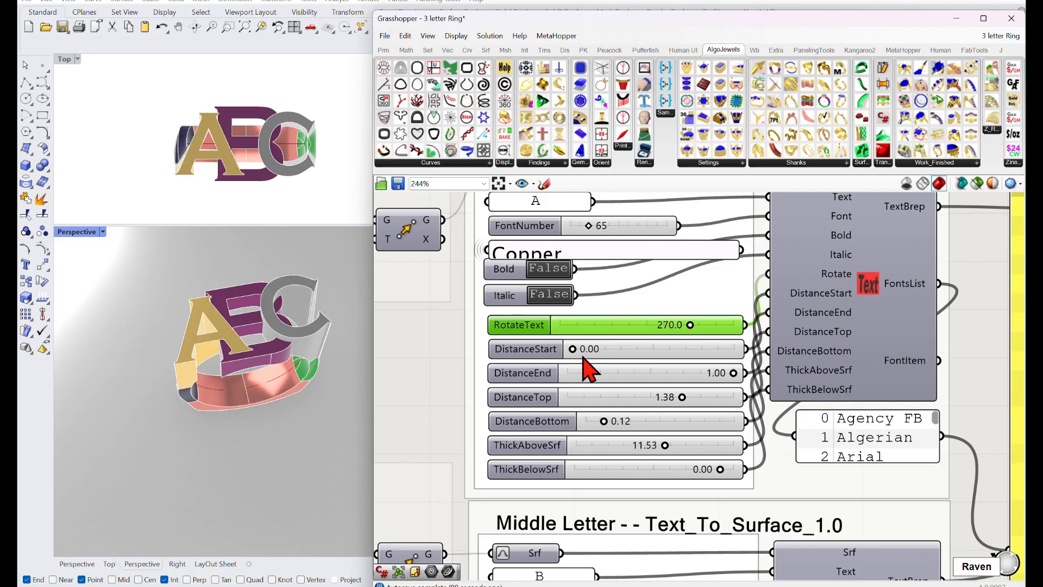
pyautogui.moveTo(303, 410); pyautogui.dragTo(331, 407, button='right')
# Step: Change the left letter's text from A to H and view the ring from the front
pyautogui.moveTo(587, 248); pyautogui.dragTo(607, 314, button='right')
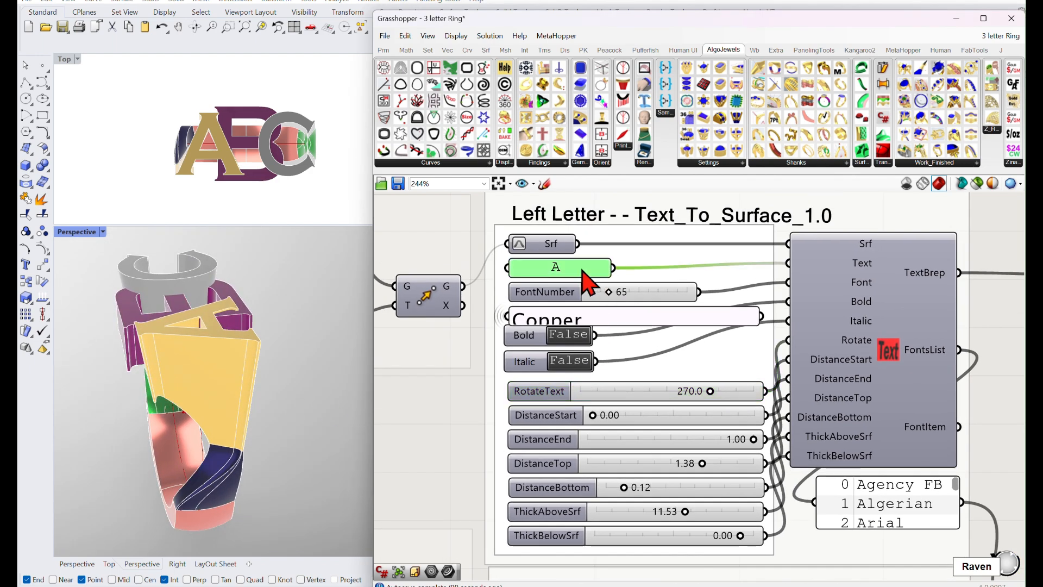
pyautogui.doubleClick(587, 266)
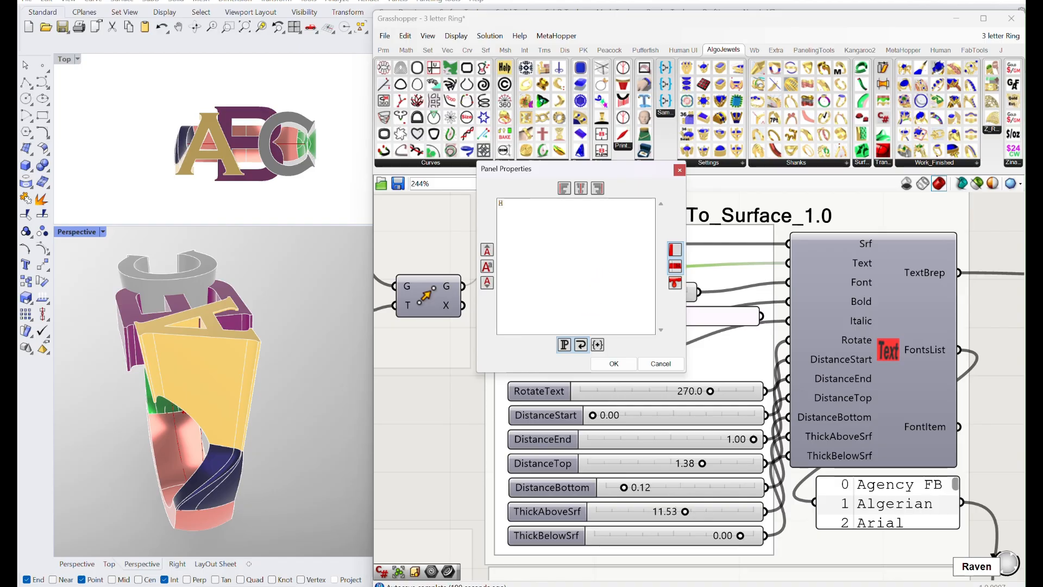
pyautogui.click(614, 364)
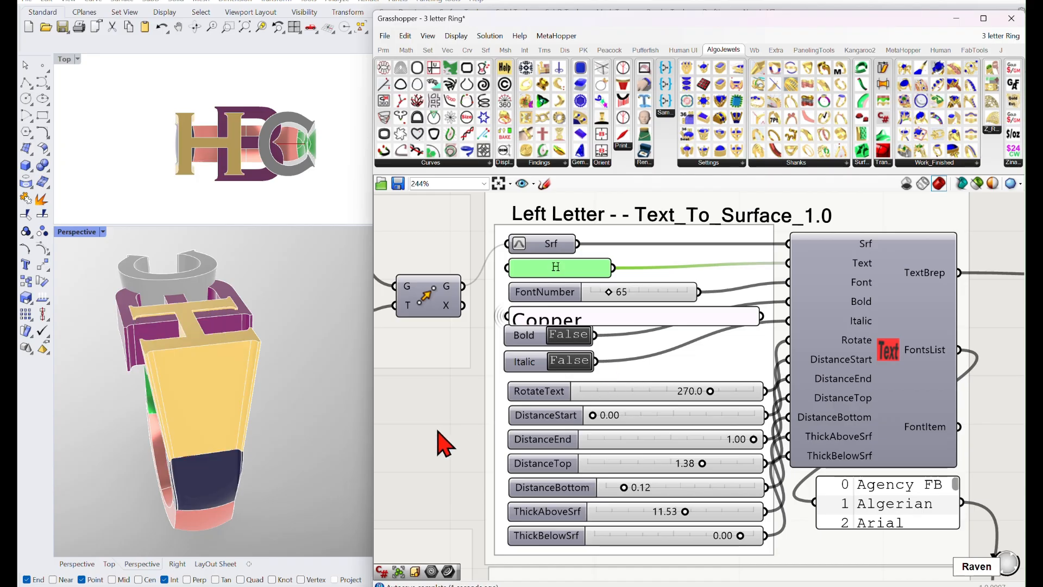
pyautogui.moveTo(328, 442); pyautogui.dragTo(214, 489, button='right')
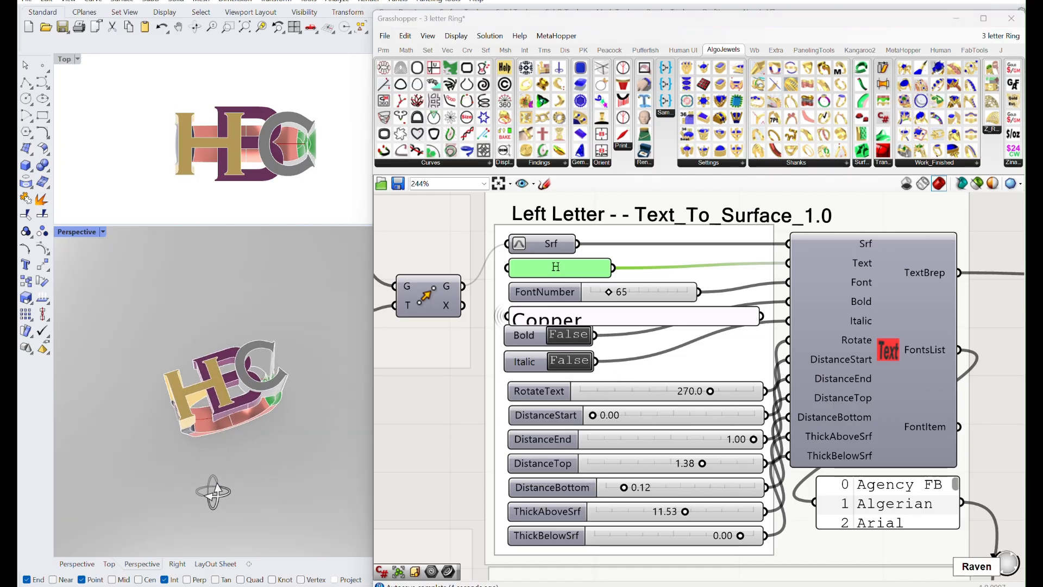
# Step: Try out the left letter's DistanceStart and DistanceEnd sliders, leaving them at 0.00 and 1.00
pyautogui.scroll(3, 676, 435)
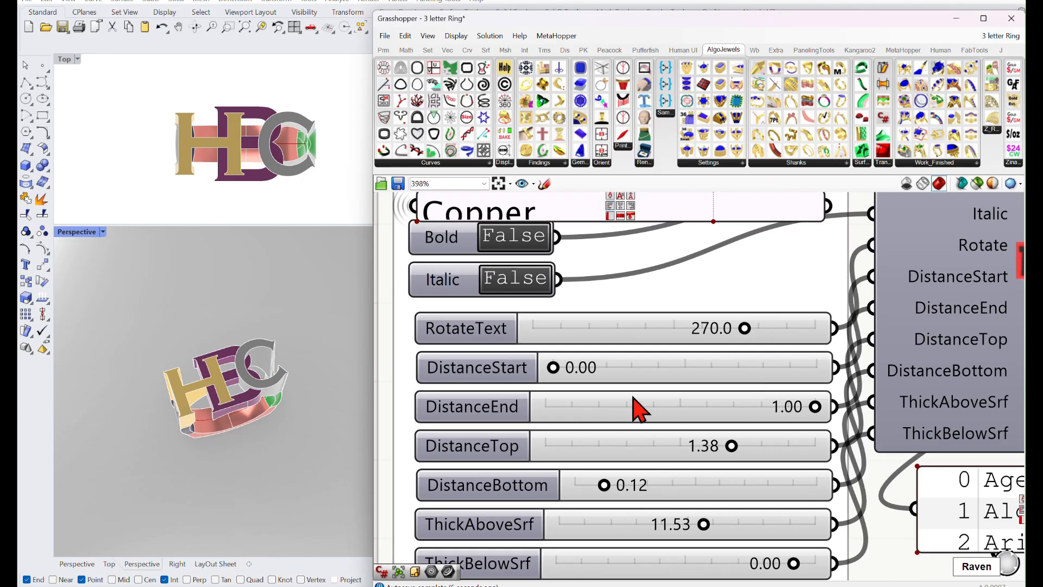
pyautogui.moveTo(582, 372); pyautogui.dragTo(533, 369)
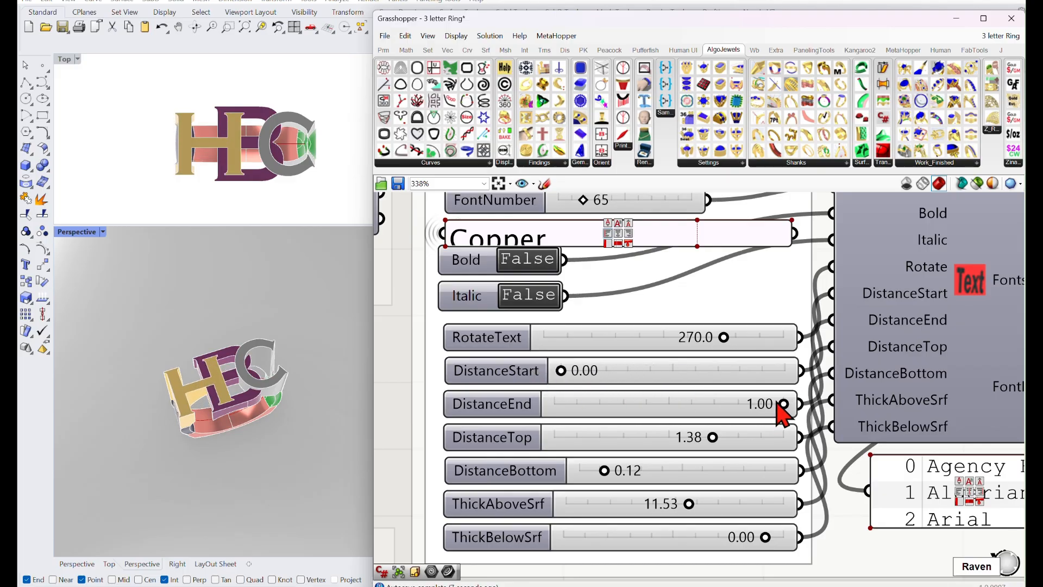
pyautogui.moveTo(732, 405); pyautogui.dragTo(789, 407)
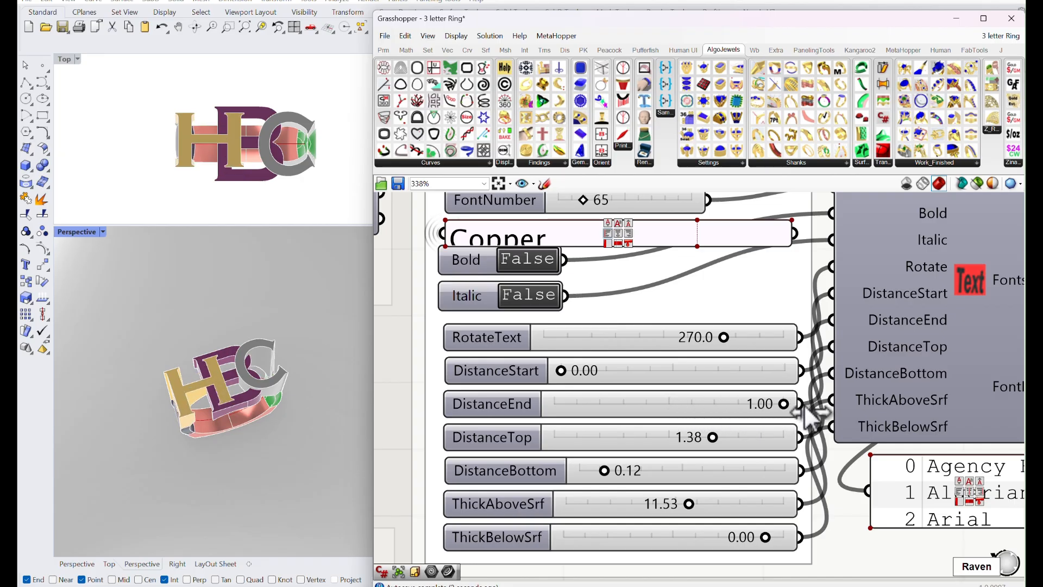
# Step: Set the left letter's DistanceTop to 1.08
pyautogui.click(708, 442)
pyautogui.moveTo(292, 453); pyautogui.dragTo(317, 400, button='right')
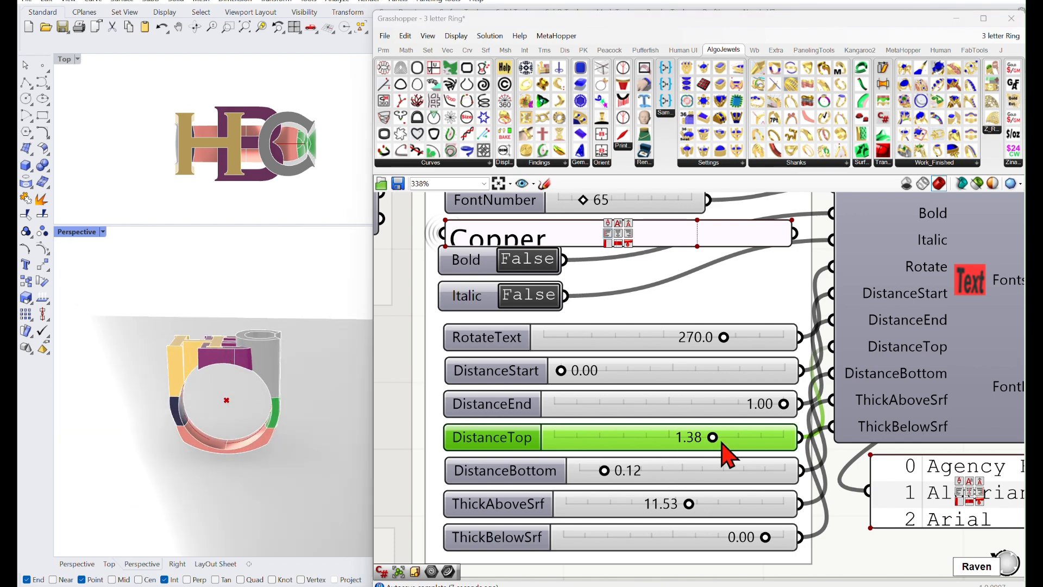
pyautogui.moveTo(715, 437); pyautogui.dragTo(680, 439)
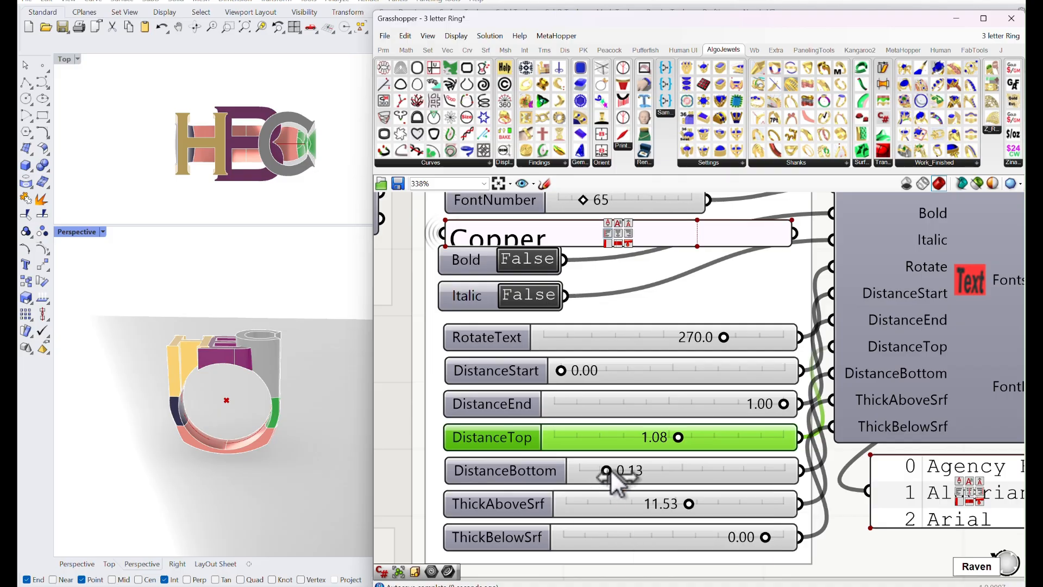
# Step: Adjust the left letter's DistanceBottom to 0.15, checking its fit against the shank
pyautogui.moveTo(632, 467); pyautogui.dragTo(621, 468)
pyautogui.moveTo(475, 480); pyautogui.dragTo(601, 470)
pyautogui.moveTo(305, 413); pyautogui.dragTo(285, 443, button='right')
pyautogui.scroll(-3, 275, 402)
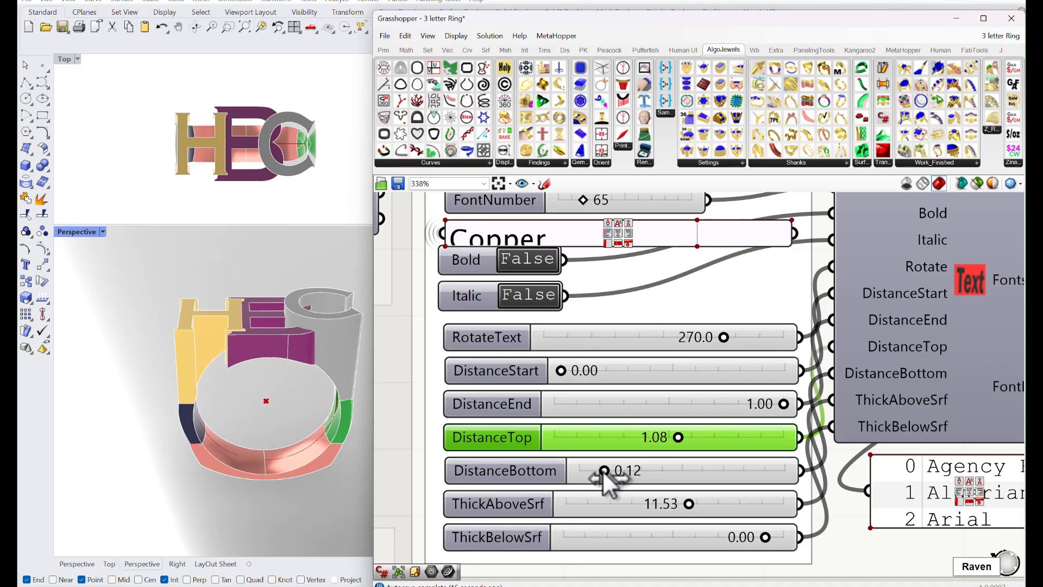
pyautogui.moveTo(602, 471); pyautogui.dragTo(606, 470)
# Step: Set the left letter's ThickAboveSrf to 12.05 and check its height on the ring
pyautogui.moveTo(699, 516); pyautogui.dragTo(706, 454, button='right')
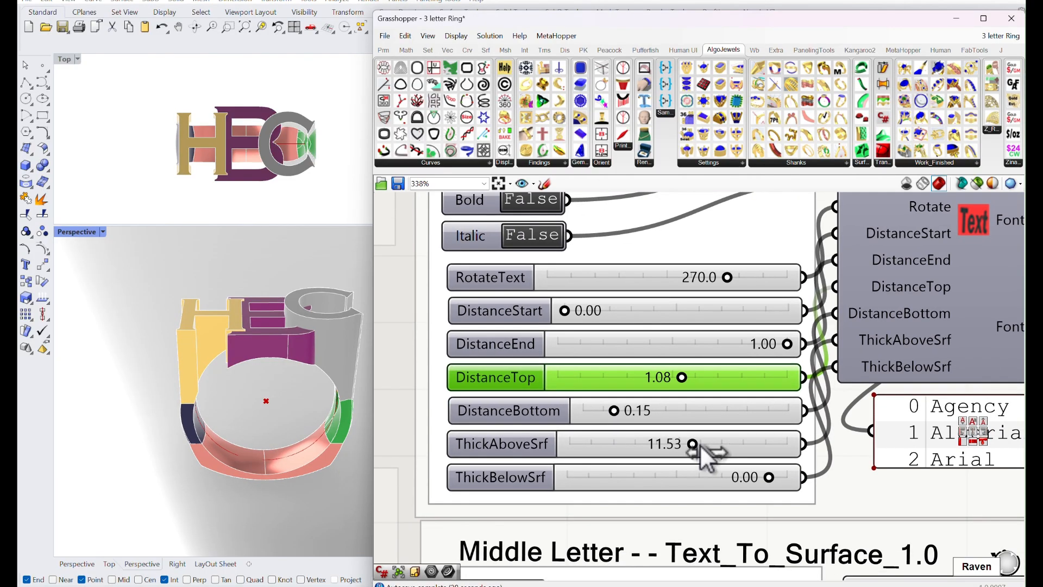
pyautogui.moveTo(716, 444); pyautogui.dragTo(676, 445)
pyautogui.moveTo(314, 391); pyautogui.dragTo(309, 358, button='right')
pyautogui.moveTo(682, 443); pyautogui.dragTo(695, 446)
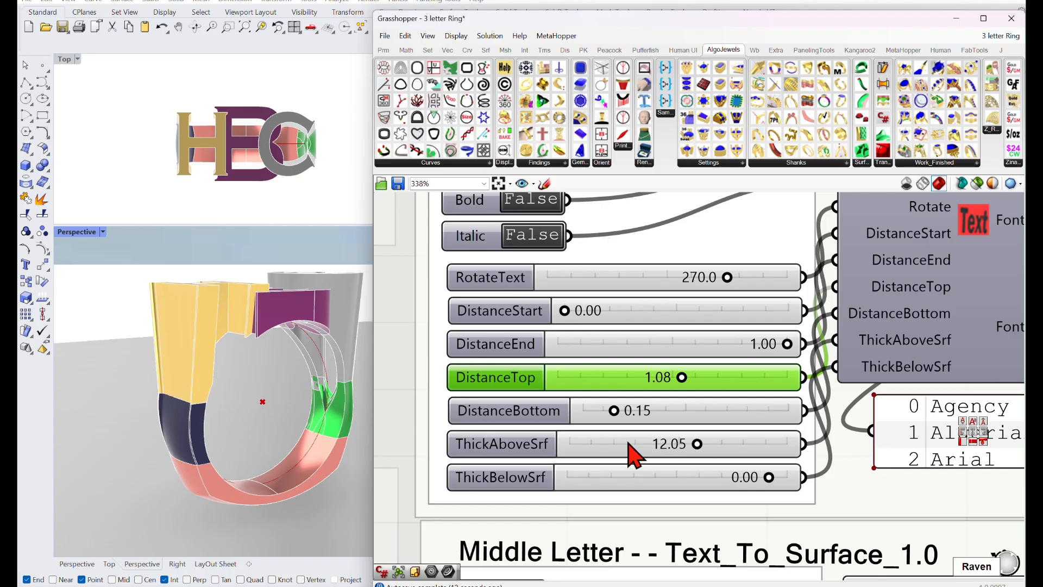
pyautogui.moveTo(304, 392); pyautogui.dragTo(244, 361, button='right')
# Step: Enlarge the middle letter's base rectangle by setting X Size to 16.72 and Y component to 10.59
pyautogui.scroll(-3, 479, 388)
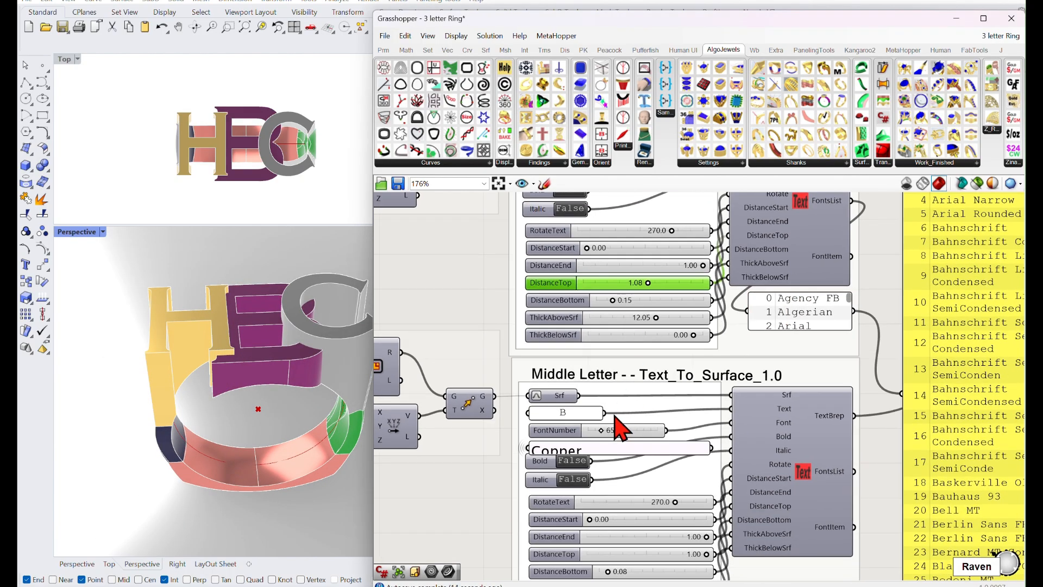
pyautogui.scroll(3, 575, 394)
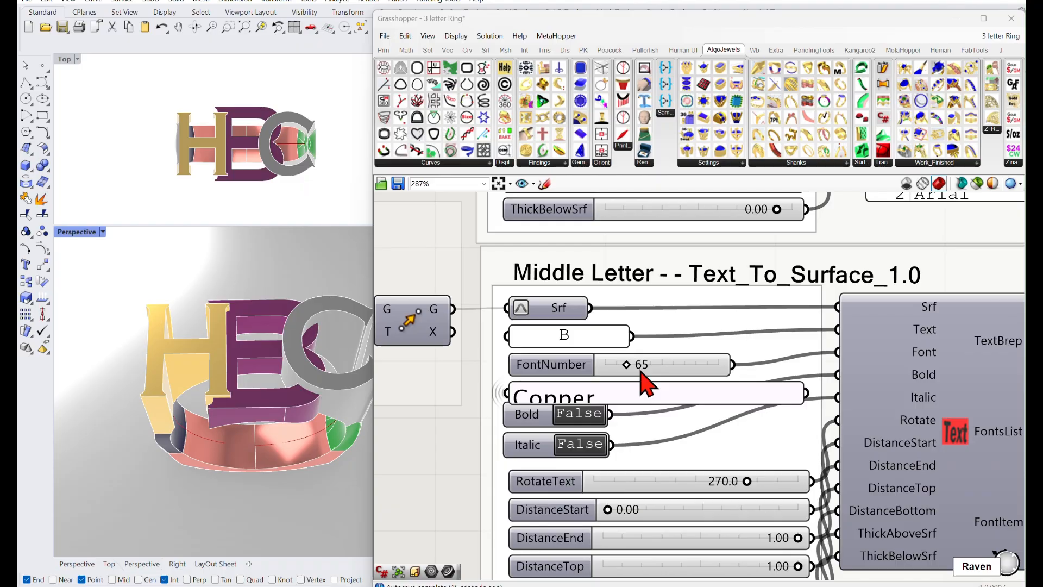
pyautogui.moveTo(645, 383); pyautogui.dragTo(500, 355, button='right')
pyautogui.scroll(-2, 659, 380)
pyautogui.scroll(1, 500, 351)
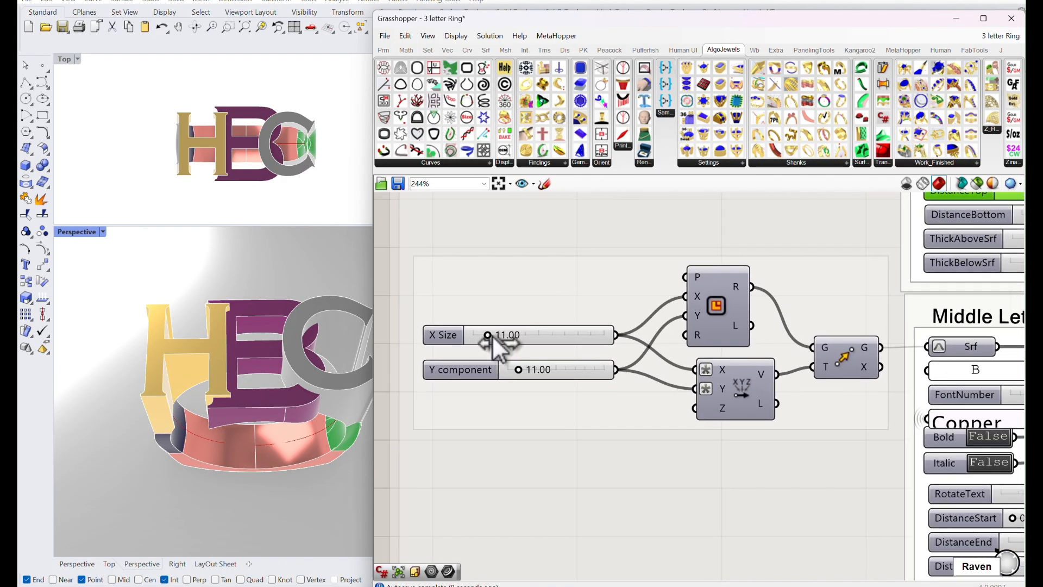
pyautogui.moveTo(491, 334); pyautogui.dragTo(513, 334)
pyautogui.moveTo(512, 342); pyautogui.dragTo(495, 342)
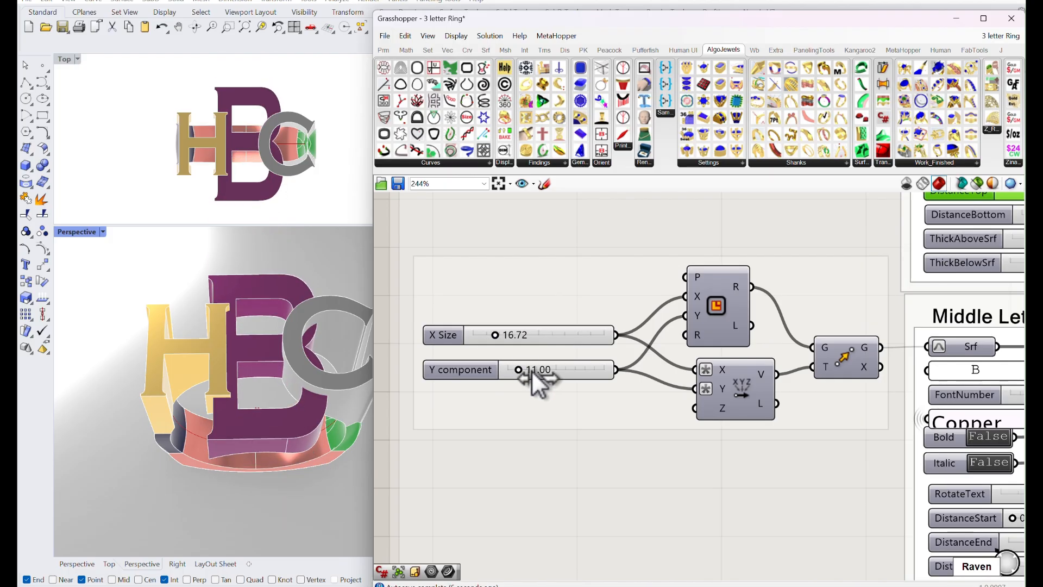
pyautogui.moveTo(540, 370); pyautogui.dragTo(516, 366)
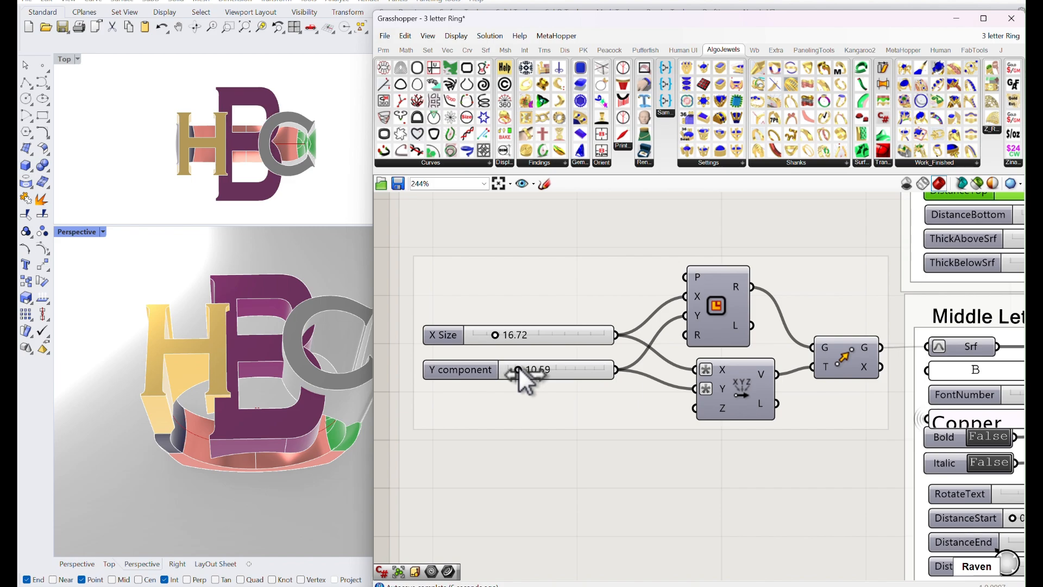
# Step: Disable the component that subtracts Breps B from Breps A in the Middle Letter display group, and inspect the ring
pyautogui.scroll(-10, 520, 367)
pyautogui.moveTo(695, 279); pyautogui.dragTo(718, 380, button='right')
pyautogui.scroll(8, 732, 379)
pyautogui.moveTo(772, 323); pyautogui.dragTo(751, 345, button='right')
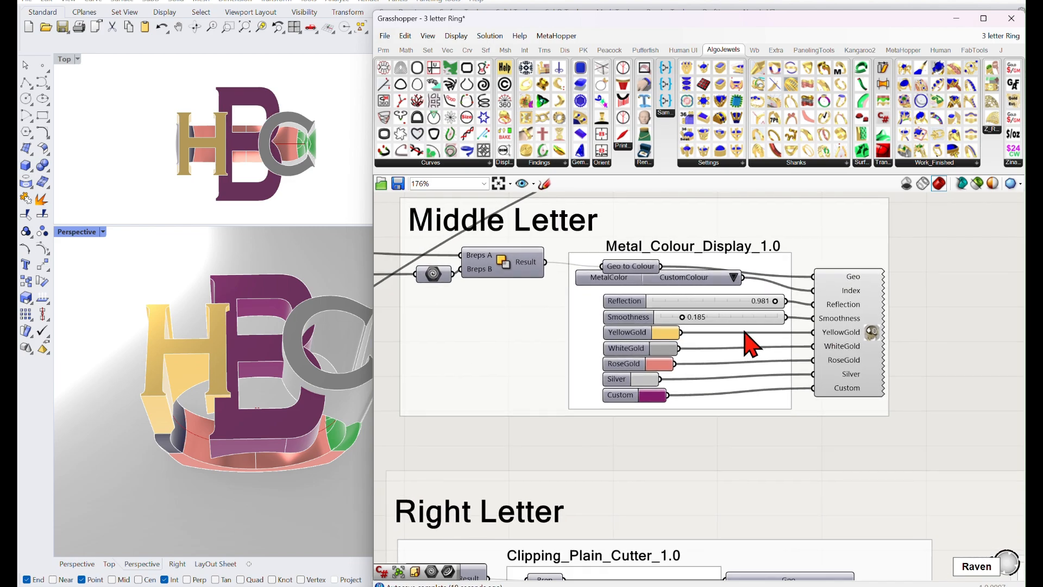
pyautogui.middleClick(513, 274)
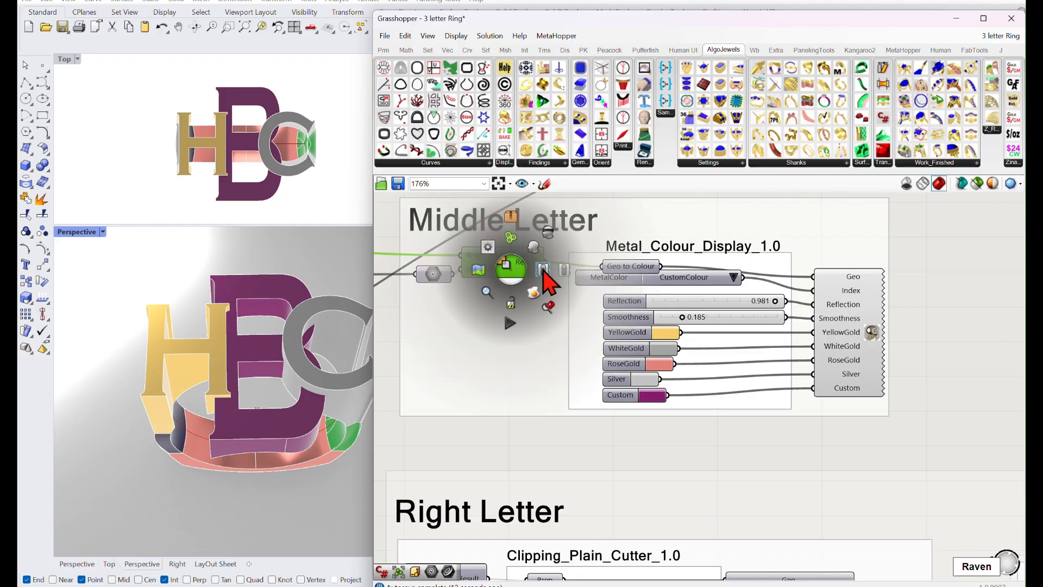
pyautogui.click(565, 285)
pyautogui.moveTo(282, 369); pyautogui.dragTo(280, 321, button='right')
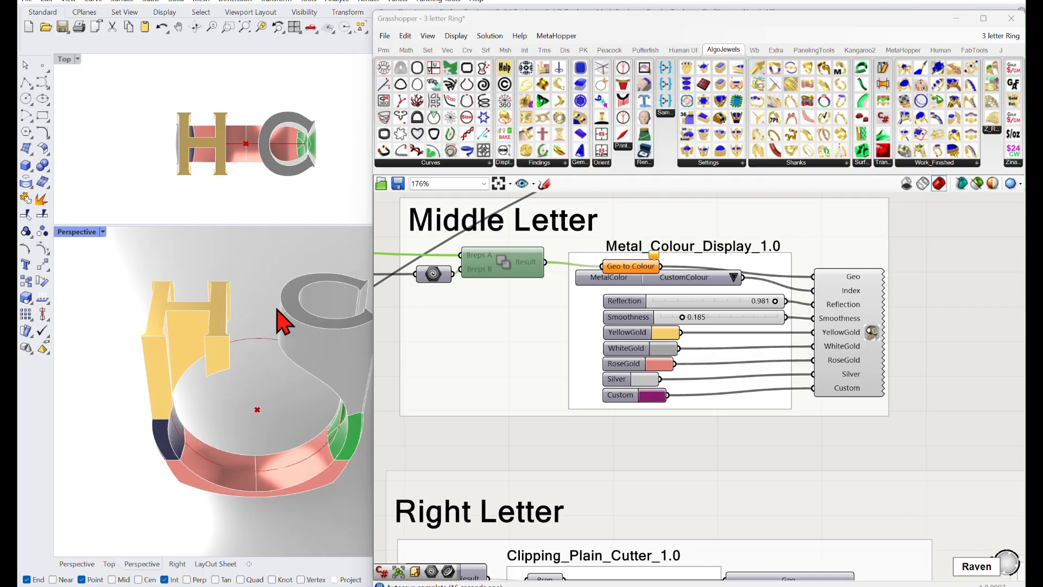
# Step: Re-enable the disabled Breps subtraction component in the Middle Letter group
pyautogui.middleClick(519, 267)
pyautogui.click(569, 266)
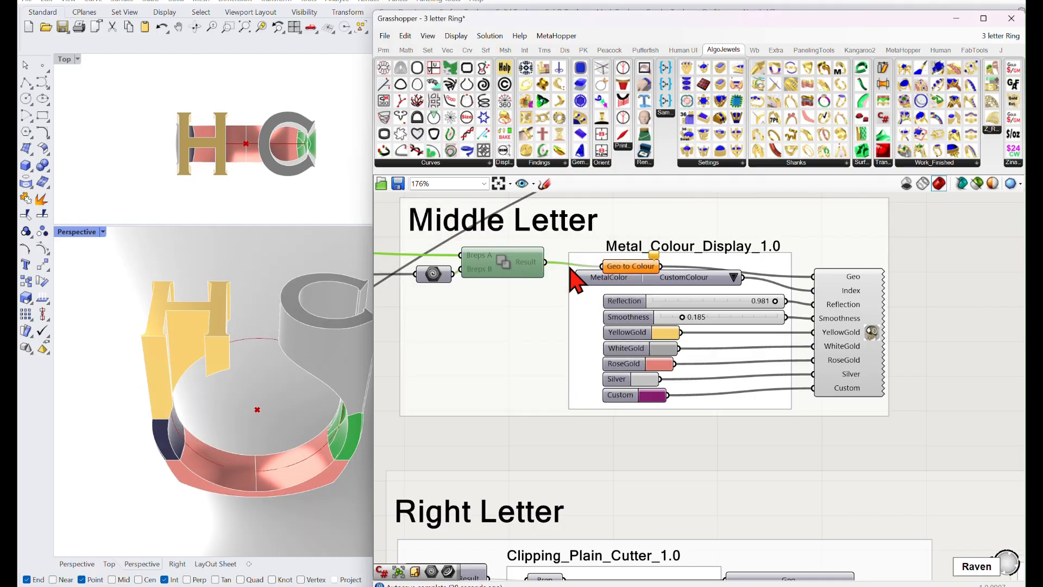
pyautogui.middleClick(500, 266)
pyautogui.click(536, 266)
# Step: Examine the BINGO_Orient_1.1 group that positions the letters, including its geometry location picker
pyautogui.scroll(-10, 522, 296)
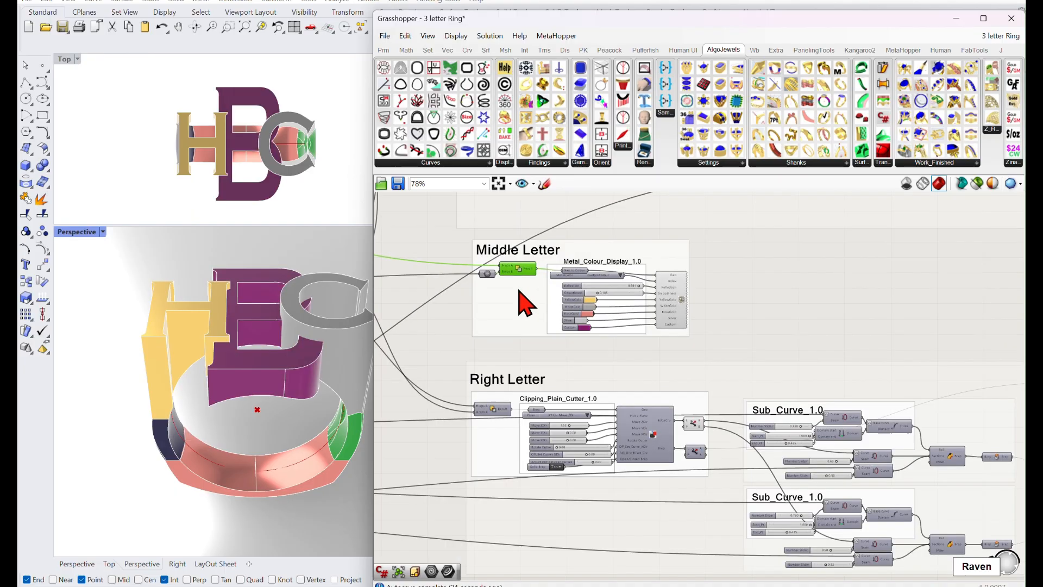
pyautogui.scroll(4, 582, 326)
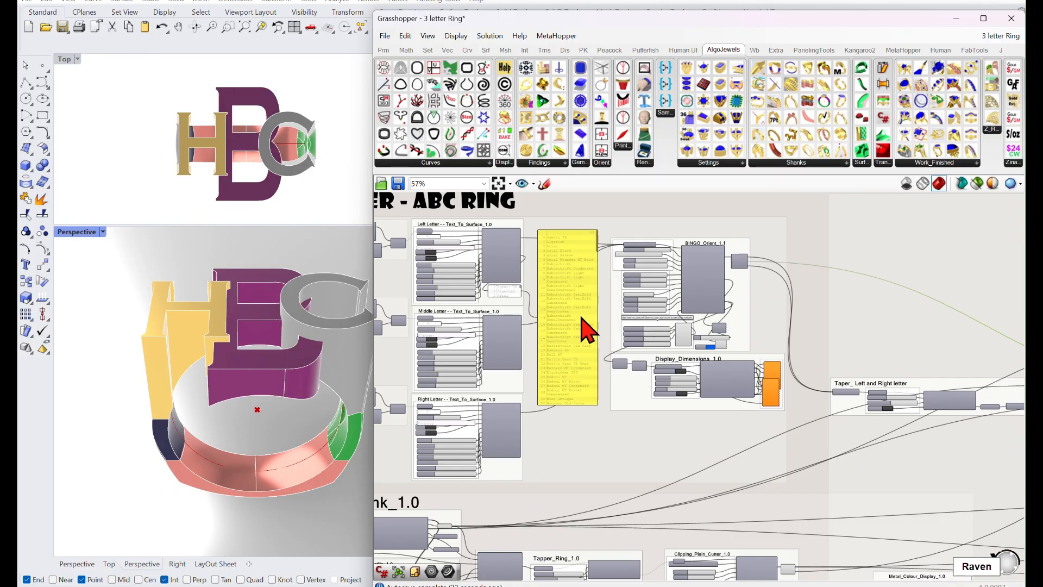
pyautogui.scroll(3, 660, 351)
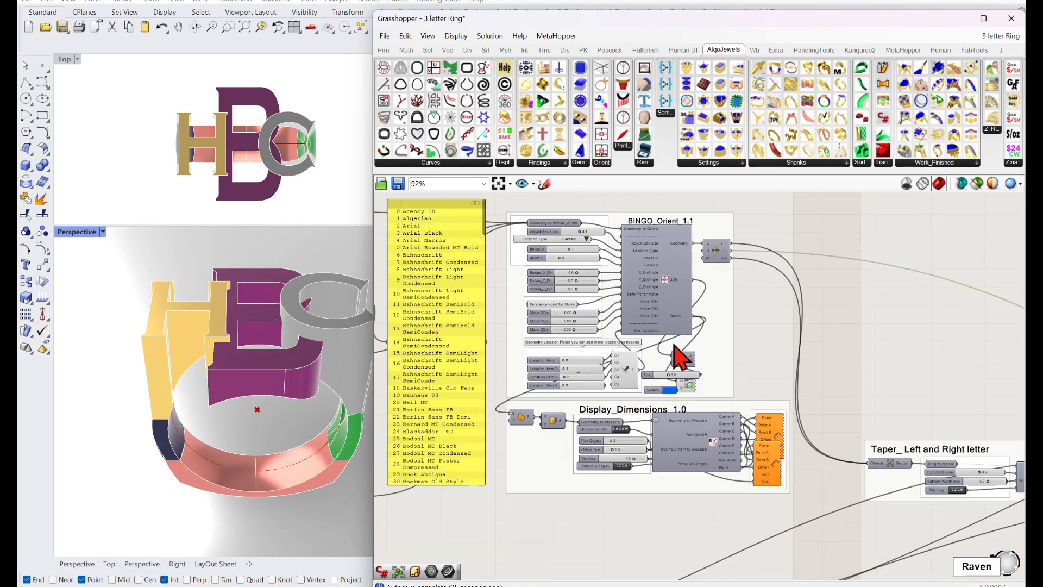
pyautogui.moveTo(351, 354); pyautogui.dragTo(366, 366, button='right')
pyautogui.scroll(3, 668, 239)
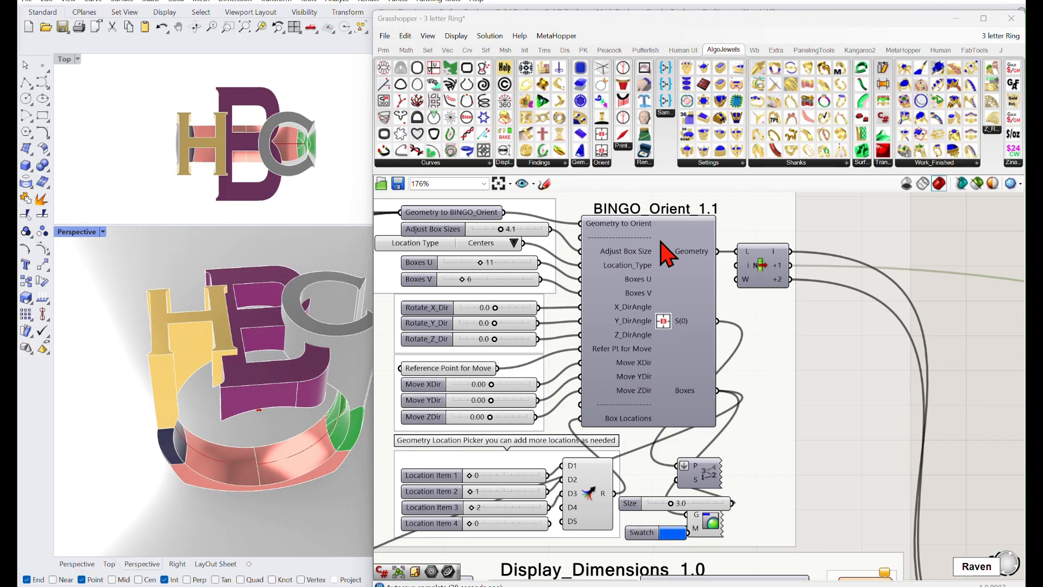
pyautogui.moveTo(670, 252)
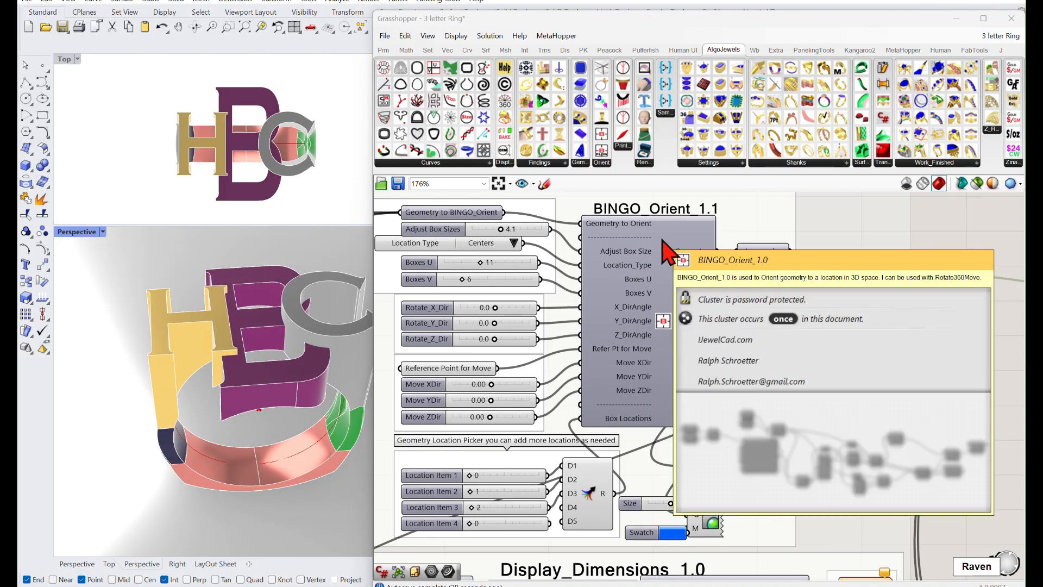
pyautogui.scroll(-3, 671, 271)
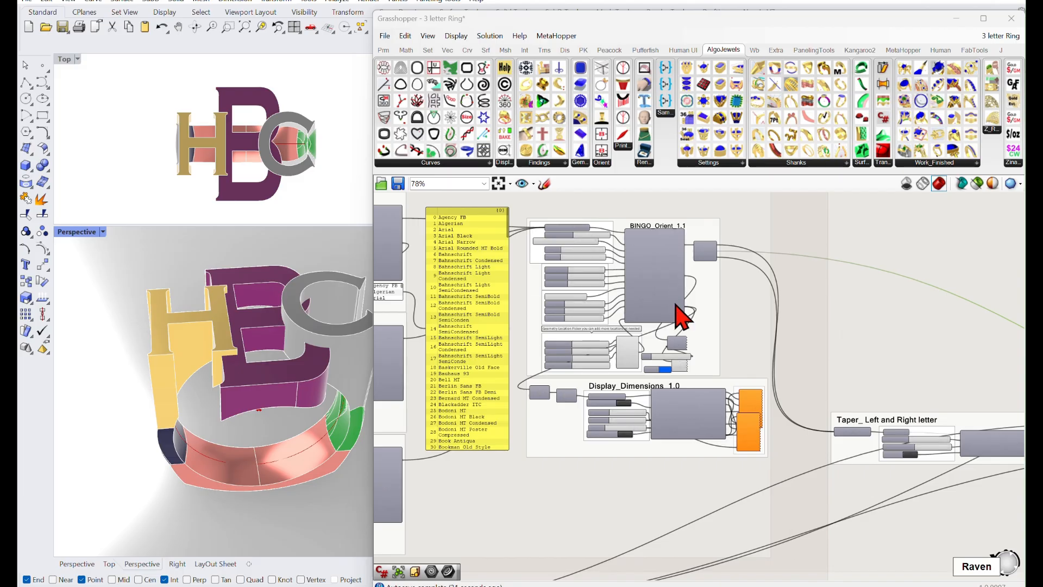
pyautogui.scroll(5, 601, 366)
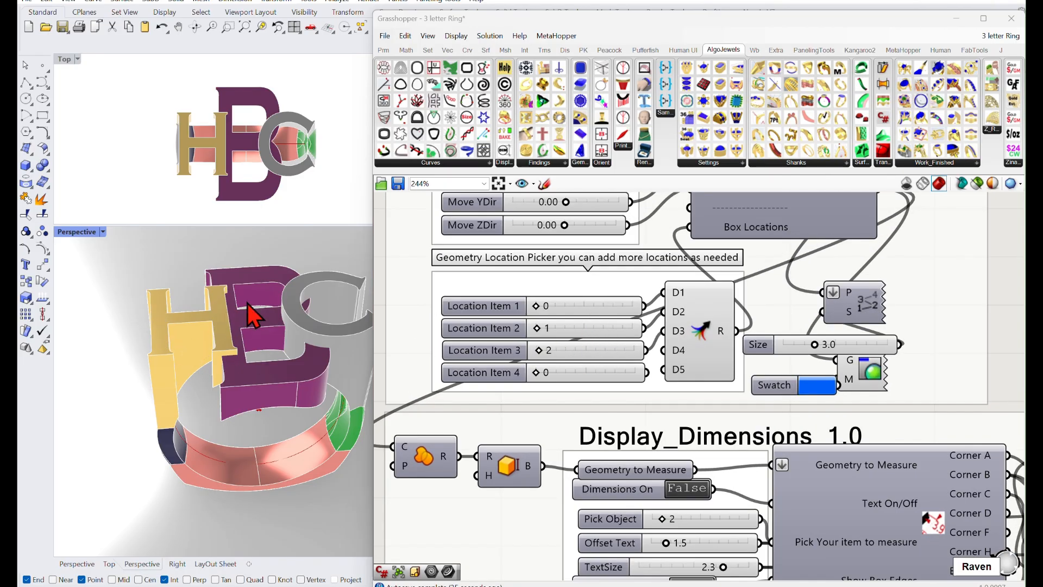
pyautogui.scroll(-4, 565, 354)
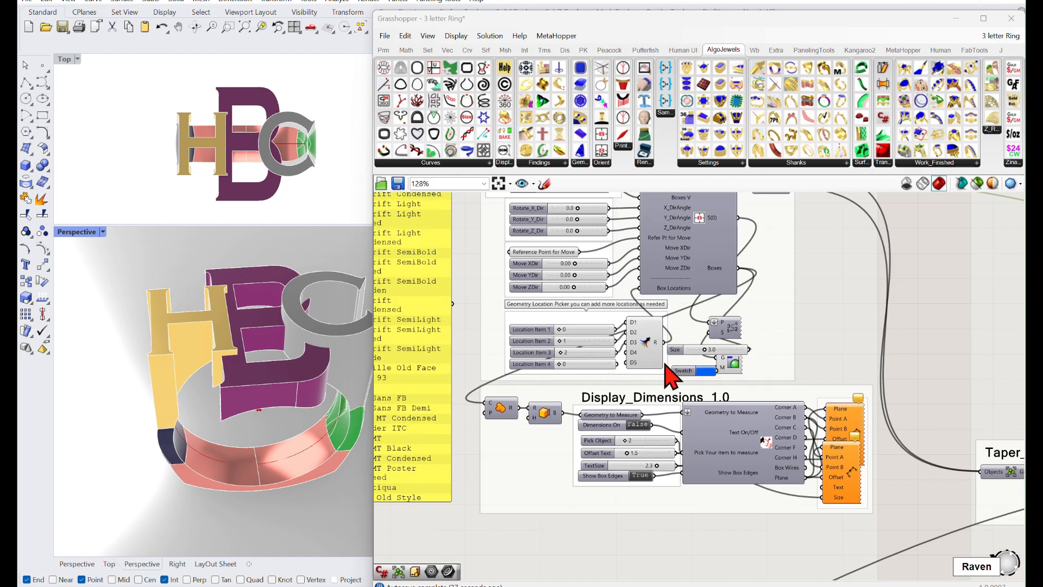
# Step: Turn Dimensions On to True in the Display_Dimensions_1.0 group and view the dimensions in the Perspective and Top views
pyautogui.scroll(4, 518, 371)
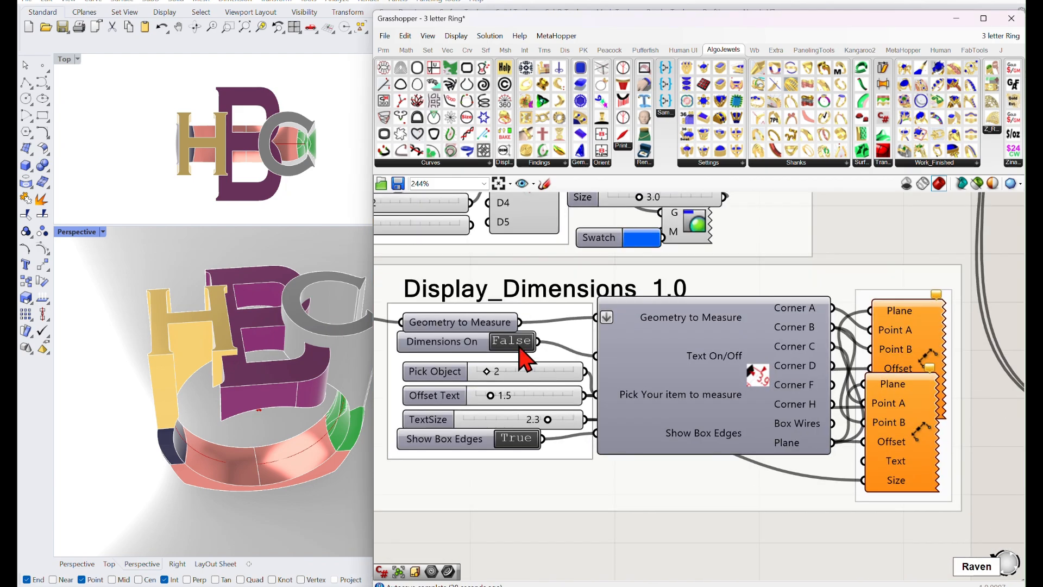
pyautogui.click(514, 354)
pyautogui.moveTo(349, 364); pyautogui.dragTo(302, 322, button='right')
pyautogui.scroll(-4, 302, 172)
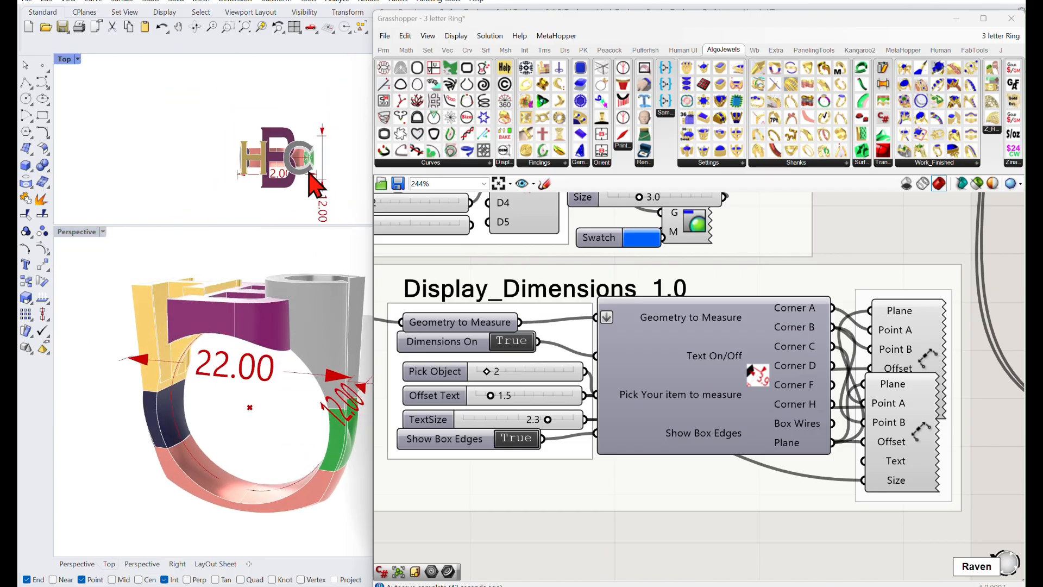
pyautogui.moveTo(314, 187); pyautogui.dragTo(323, 171, button='right')
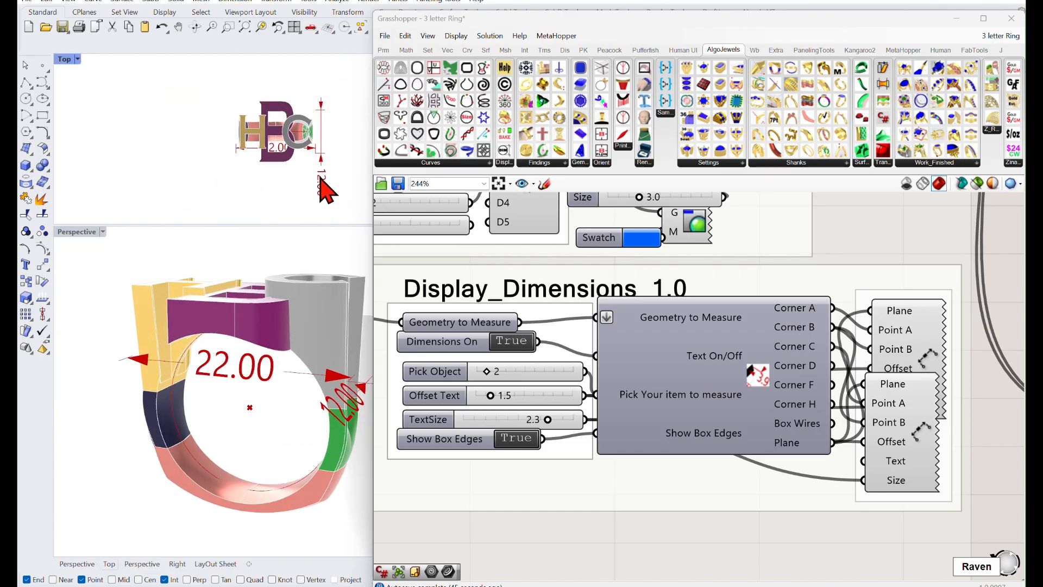
# Step: Examine the displayed dimensions on the letters and the components linking BINGO_Orient_1.1 to the Display_Dimensions_1.0 group
pyautogui.moveTo(307, 367); pyautogui.dragTo(349, 482, button='right')
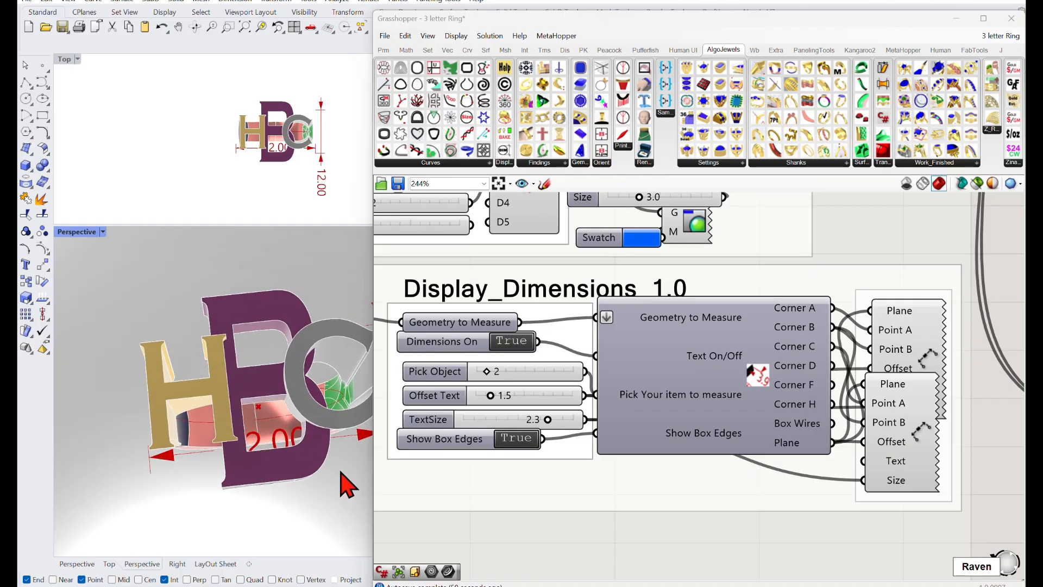
pyautogui.scroll(-3, 560, 405)
pyautogui.scroll(-1, 579, 375)
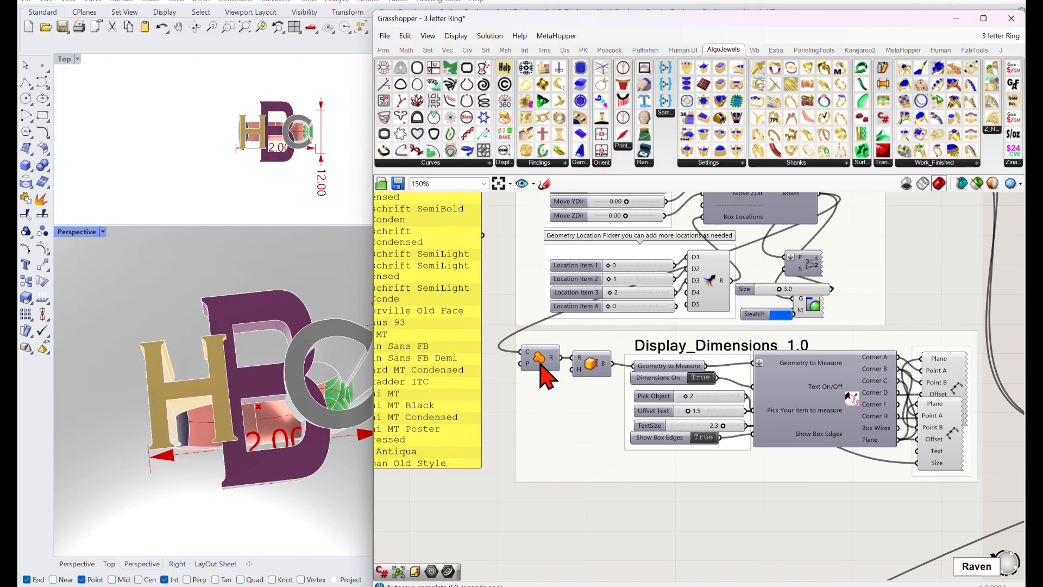
pyautogui.moveTo(660, 294); pyautogui.dragTo(594, 445, button='right')
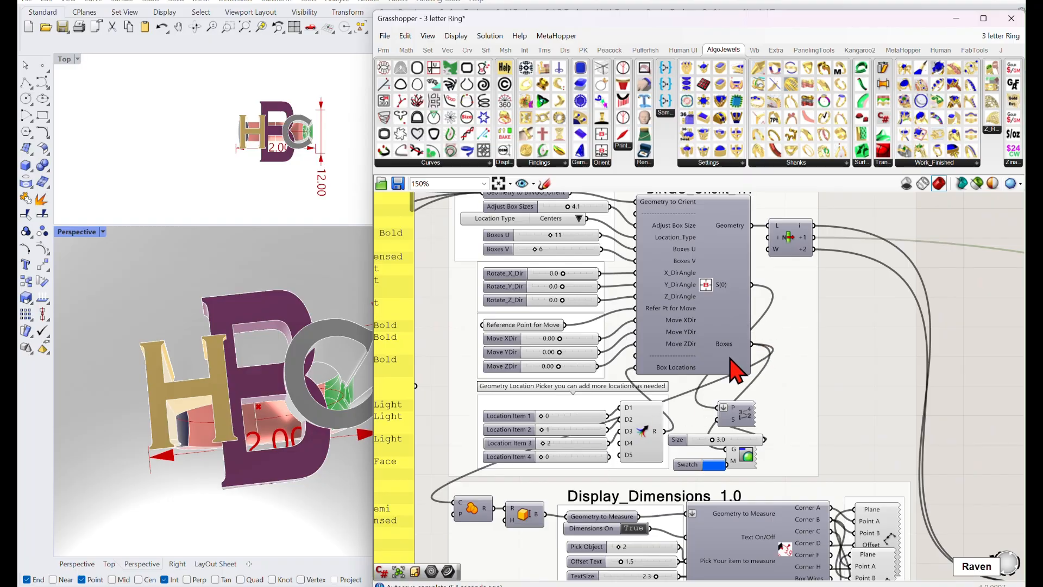
pyautogui.scroll(3, 324, 209)
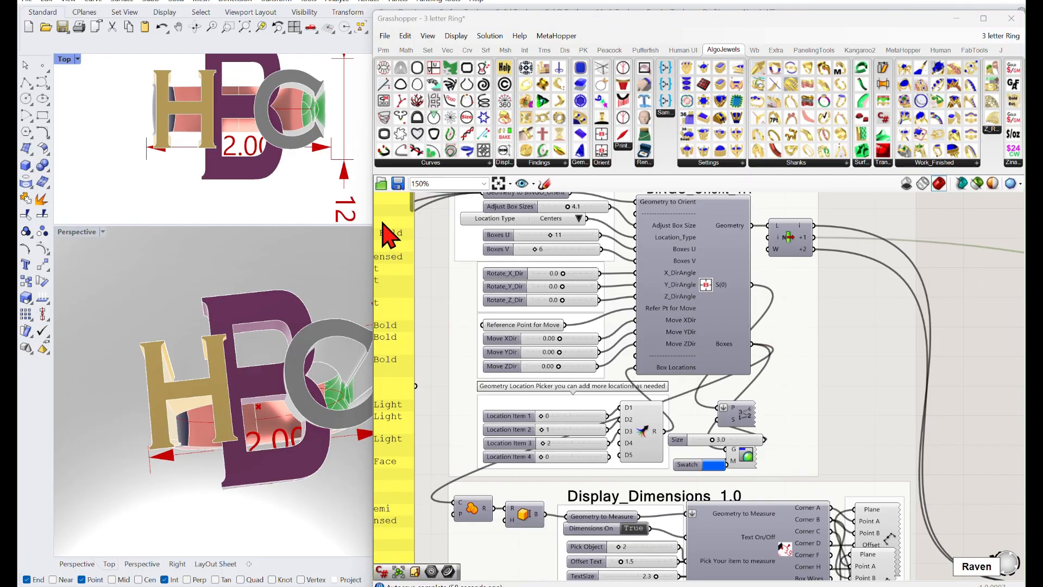
pyautogui.scroll(-5, 711, 386)
# Step: Examine the Taper_ Left and Right letter group and compare it with the outer letters' tapered sides in the Top view
pyautogui.moveTo(706, 400); pyautogui.dragTo(656, 320, button='right')
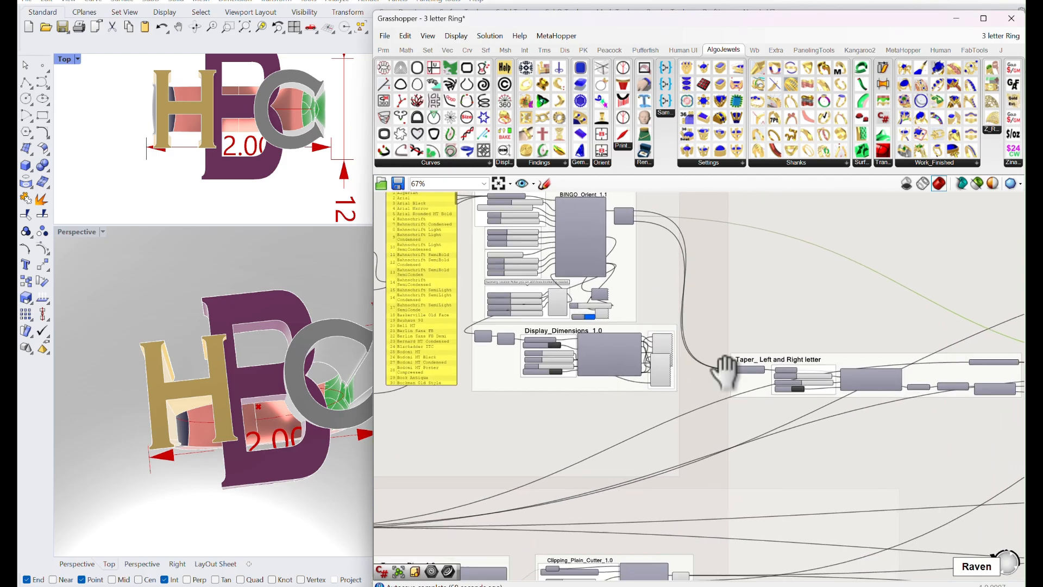
pyautogui.moveTo(726, 370); pyautogui.dragTo(639, 344, button='right')
pyautogui.moveTo(761, 389); pyautogui.dragTo(619, 352, button='right')
pyautogui.moveTo(291, 347); pyautogui.dragTo(280, 289, button='right')
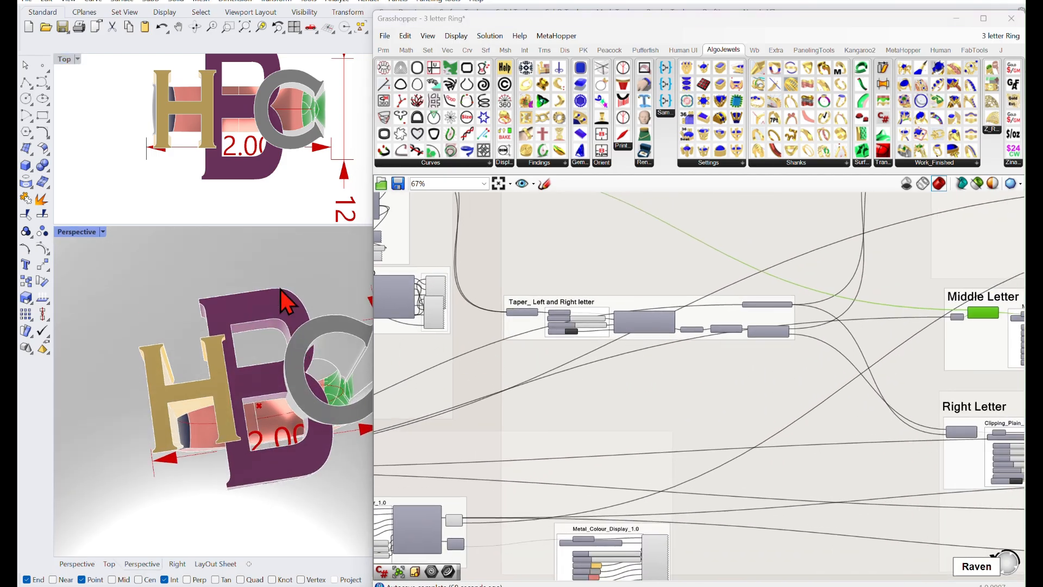
pyautogui.scroll(8, 187, 158)
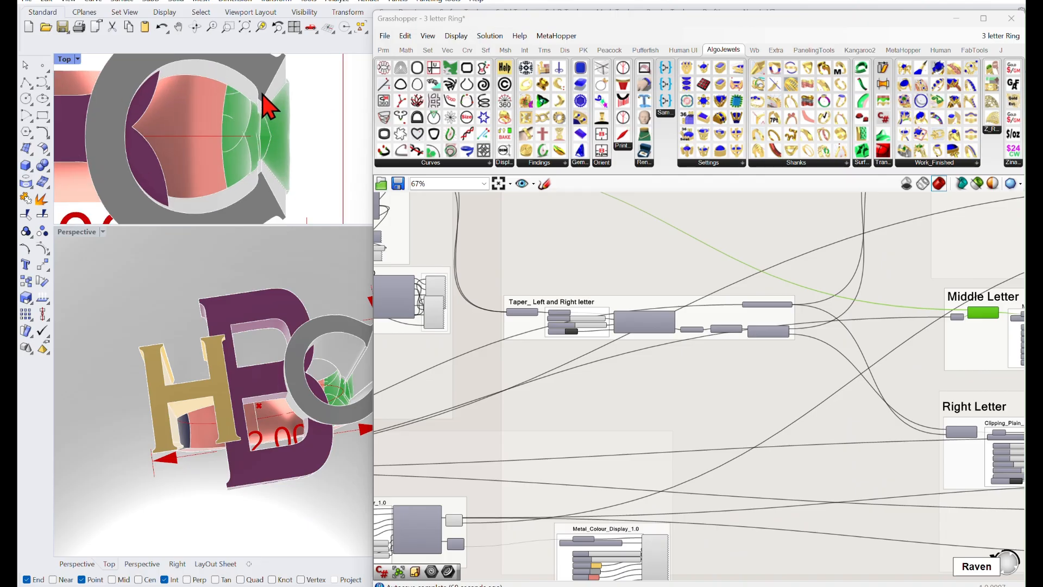
pyautogui.scroll(4, 525, 329)
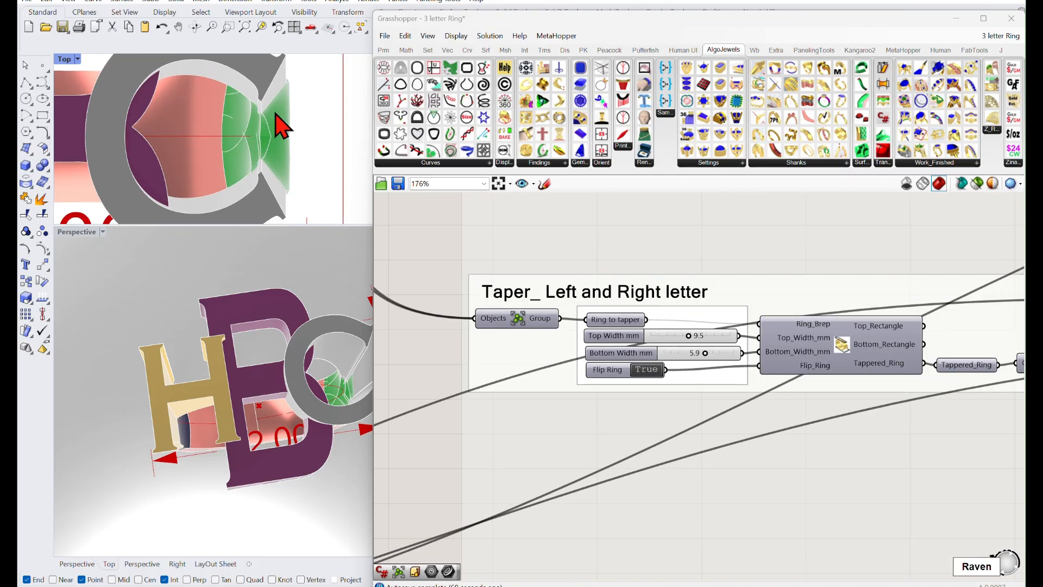
pyautogui.moveTo(279, 126); pyautogui.dragTo(321, 128, button='right')
pyautogui.scroll(-8, 308, 107)
pyautogui.moveTo(173, 122); pyautogui.dragTo(194, 124, button='right')
pyautogui.scroll(7, 194, 124)
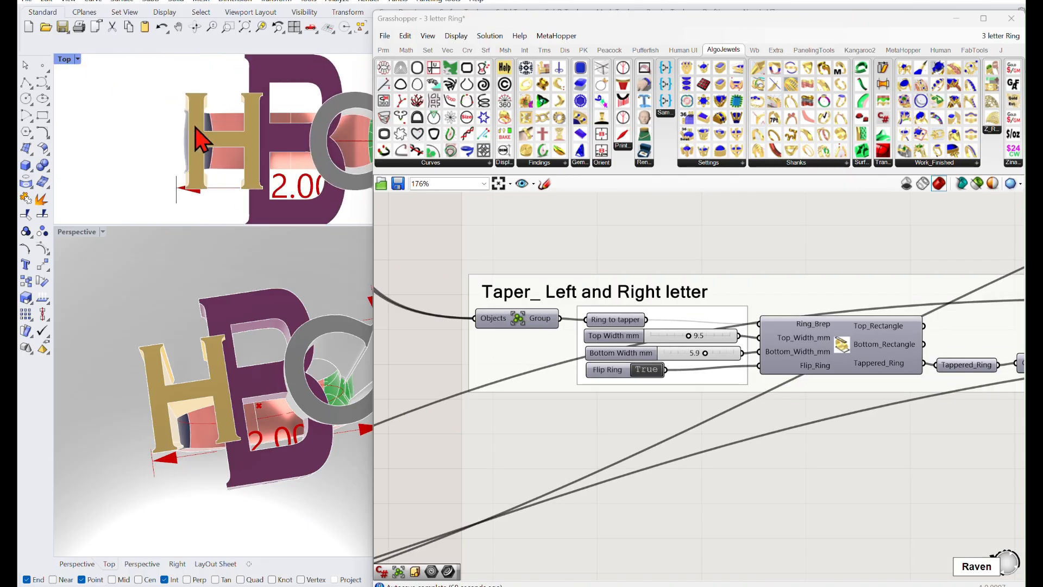
# Step: Change the left letter's text to A in the Left Letter Text_To_Surface_1.0 group
pyautogui.scroll(-4, 549, 298)
pyautogui.moveTo(553, 315); pyautogui.dragTo(668, 373, button='right')
pyautogui.scroll(6, 687, 304)
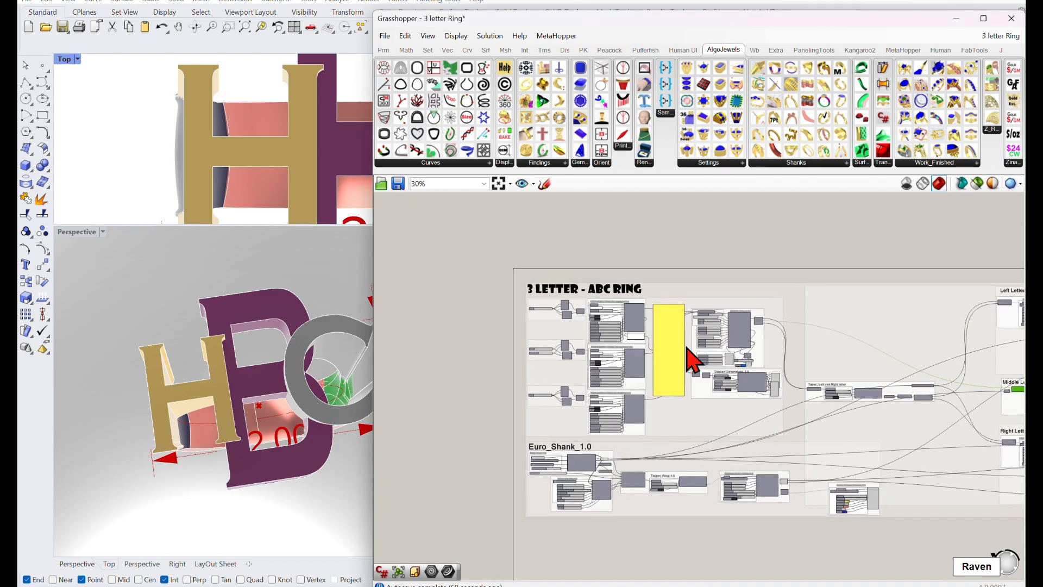
pyautogui.doubleClick(681, 298)
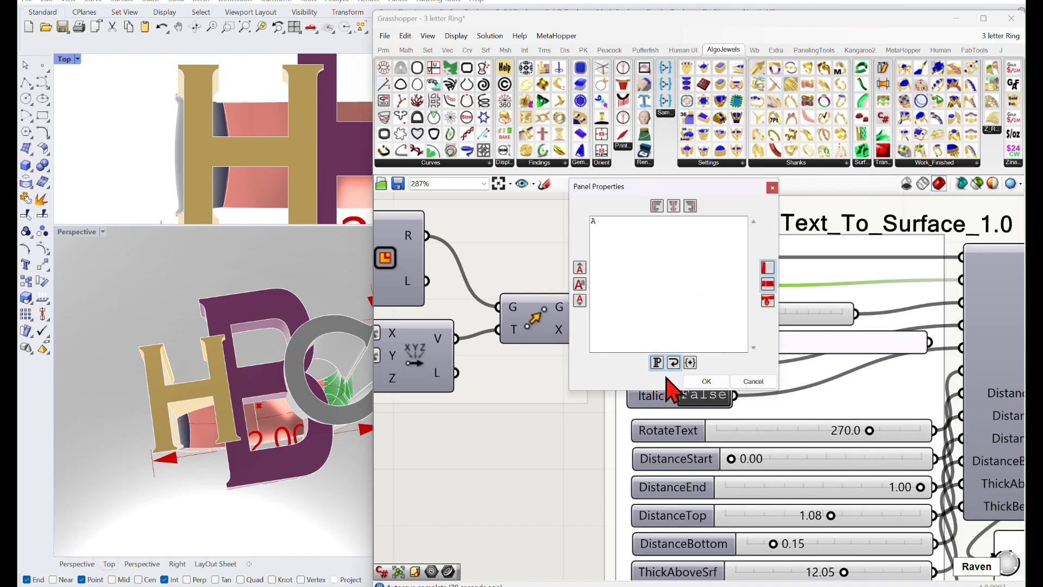
pyautogui.click(707, 382)
# Step: Inspect the left letter A, its tapered sides and its position beside the middle letter in the Perspective and Top views
pyautogui.moveTo(274, 218); pyautogui.dragTo(300, 184, button='right')
pyautogui.moveTo(253, 323); pyautogui.dragTo(382, 296, button='right')
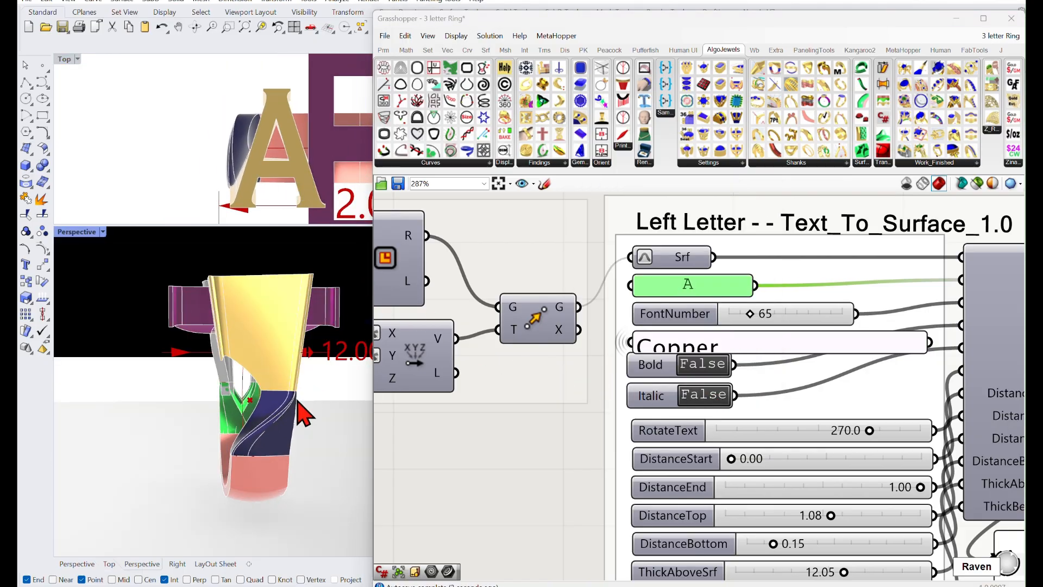
pyautogui.scroll(5, 296, 403)
pyautogui.moveTo(299, 416); pyautogui.dragTo(220, 483, button='right')
pyautogui.moveTo(316, 118); pyautogui.dragTo(253, 113, button='right')
pyautogui.scroll(-2, 254, 125)
pyautogui.moveTo(287, 145); pyautogui.dragTo(271, 152, button='right')
pyautogui.scroll(4, 195, 163)
pyautogui.scroll(3, 194, 163)
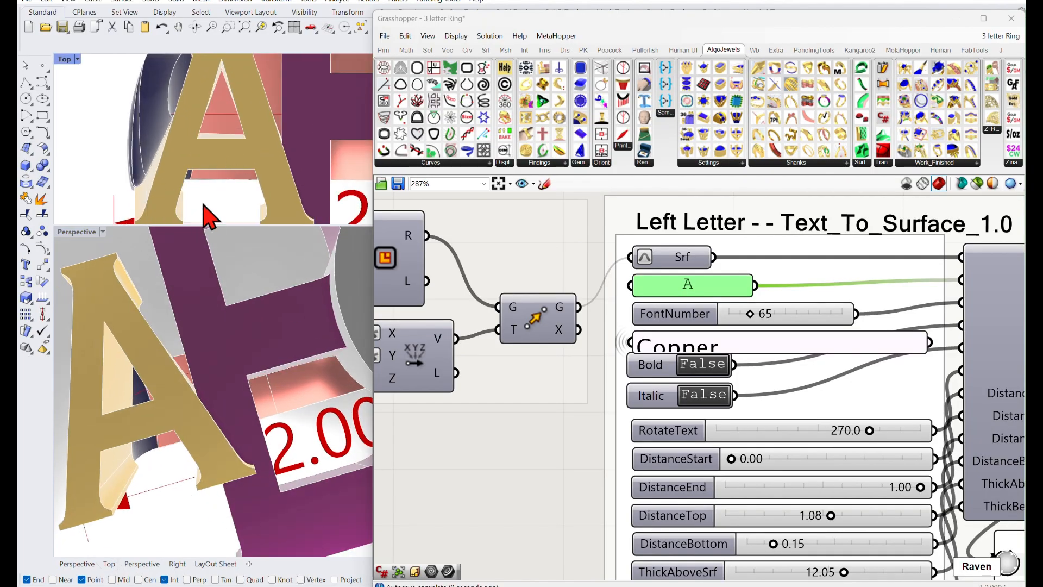
pyautogui.moveTo(295, 202); pyautogui.dragTo(266, 145, button='right')
pyautogui.scroll(-4, 237, 160)
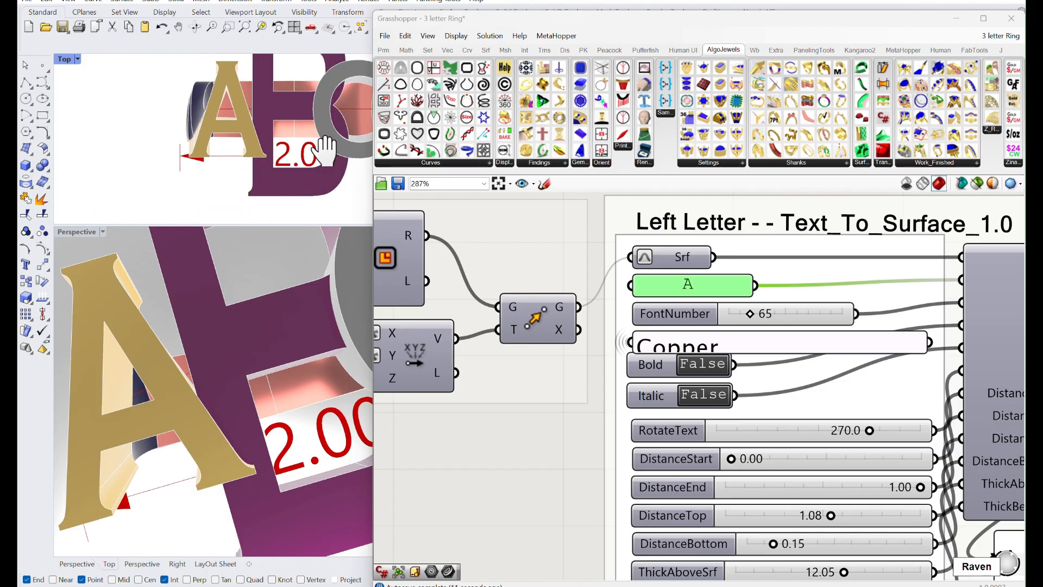
pyautogui.scroll(3, 294, 163)
pyautogui.scroll(-3, 281, 179)
pyautogui.scroll(2, 243, 168)
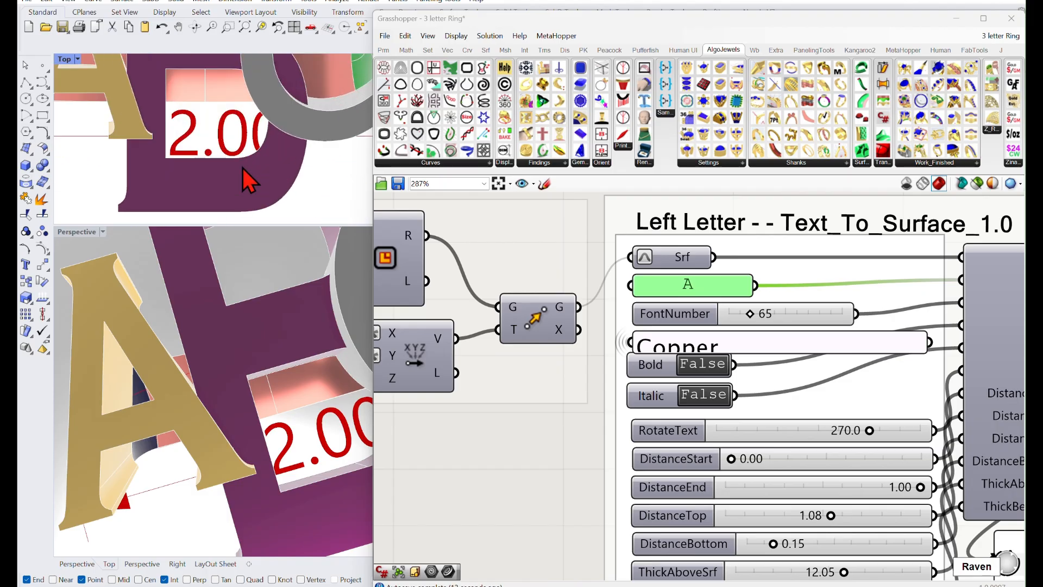
pyautogui.scroll(-4, 242, 167)
# Step: Trace the letters from BINGO_Orient_1.1 through its list item outputs to the Taper_ Left and Right letter group
pyautogui.scroll(-5, 780, 333)
pyautogui.moveTo(781, 332); pyautogui.dragTo(607, 310, button='right')
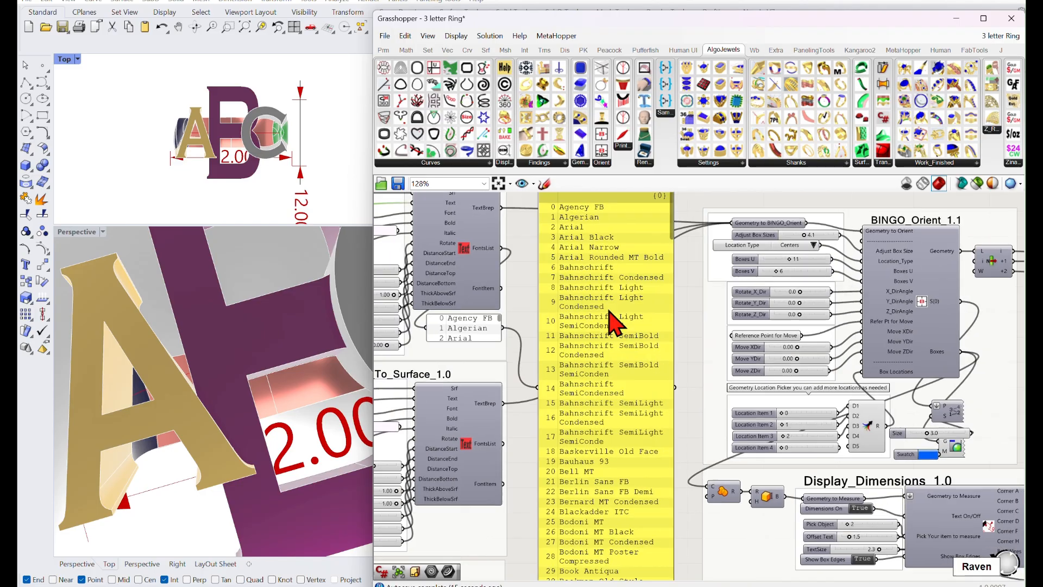
pyautogui.scroll(-3, 860, 385)
pyautogui.moveTo(999, 391); pyautogui.dragTo(808, 347, button='right')
pyautogui.scroll(5, 724, 239)
pyautogui.scroll(2, 728, 267)
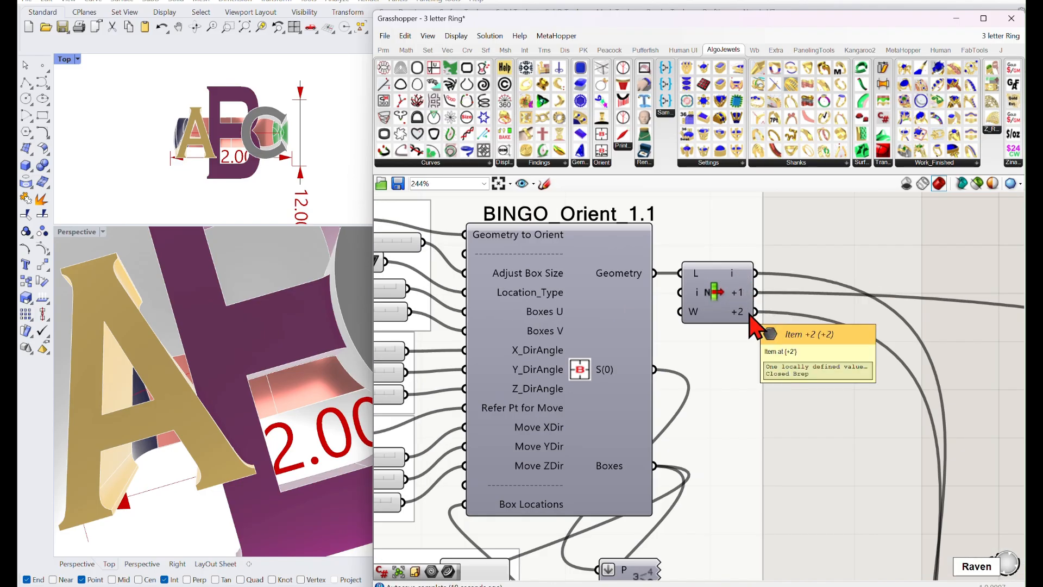
pyautogui.scroll(-4, 757, 326)
pyautogui.scroll(3, 755, 388)
pyautogui.scroll(-2, 648, 326)
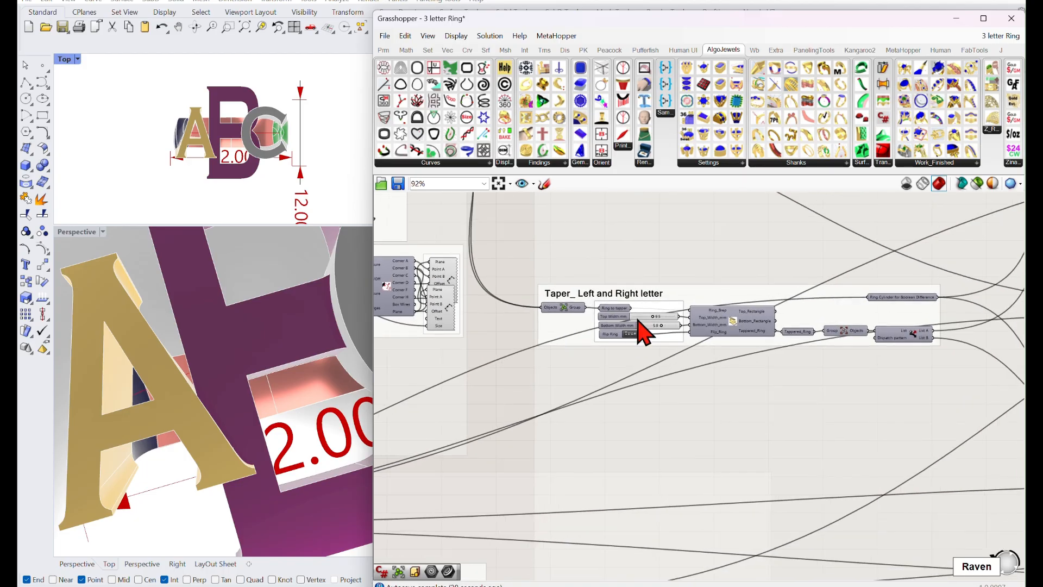
pyautogui.scroll(3, 624, 310)
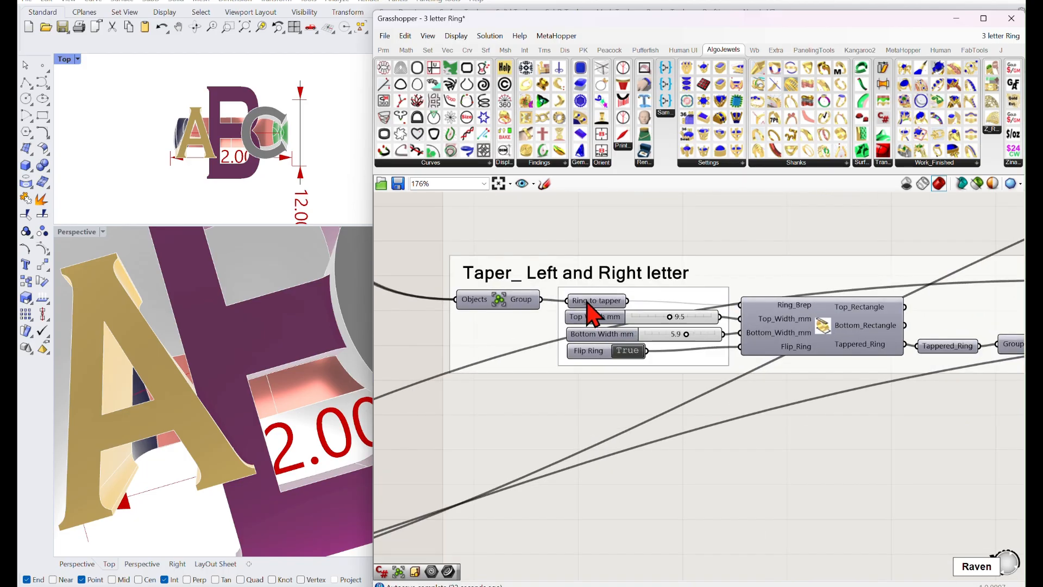
# Step: Follow the tapered letters to the Left Letter group and examine its Breps subtraction component against the ring in the Perspective view
pyautogui.moveTo(879, 347); pyautogui.dragTo(716, 340, button='right')
pyautogui.scroll(-4, 948, 354)
pyautogui.moveTo(951, 354); pyautogui.dragTo(608, 333, button='right')
pyautogui.moveTo(872, 333); pyautogui.dragTo(694, 419, button='right')
pyautogui.scroll(-3, 688, 350)
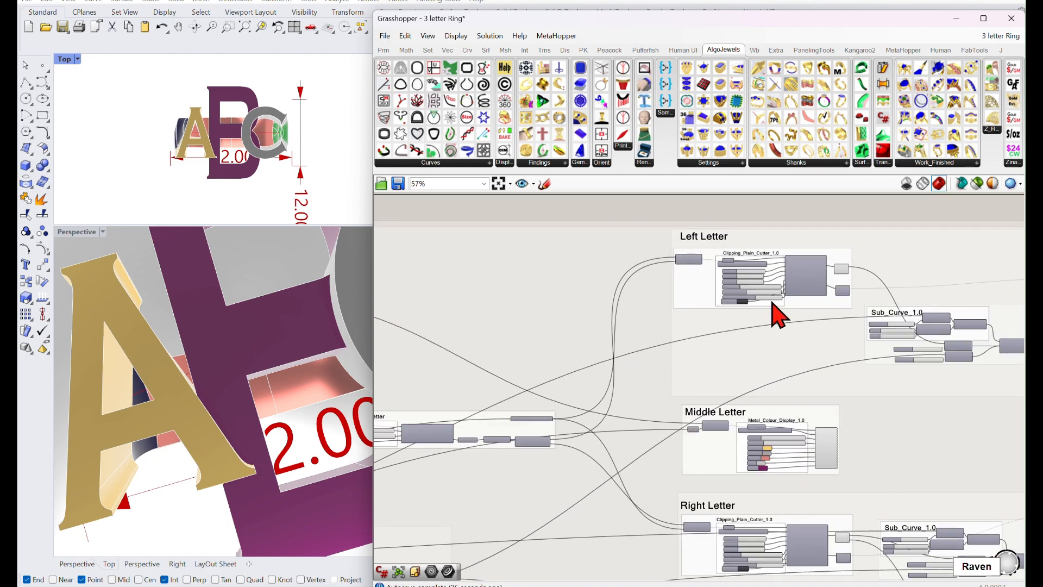
pyautogui.moveTo(773, 301); pyautogui.dragTo(731, 342, button='right')
pyautogui.scroll(2, 876, 357)
pyautogui.scroll(-1, 894, 383)
pyautogui.moveTo(259, 327); pyautogui.dragTo(137, 326, button='right')
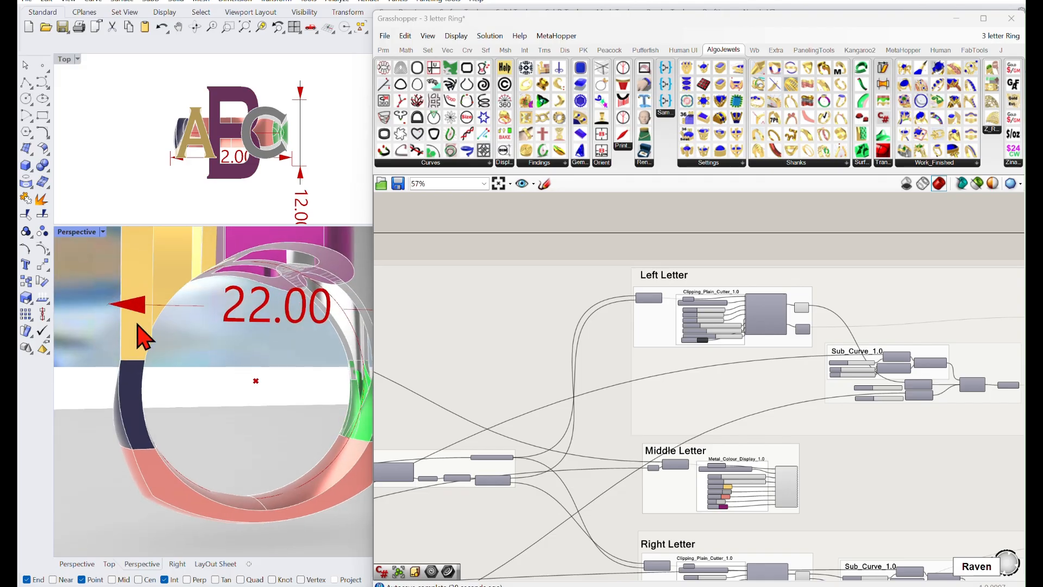
pyautogui.scroll(5, 741, 326)
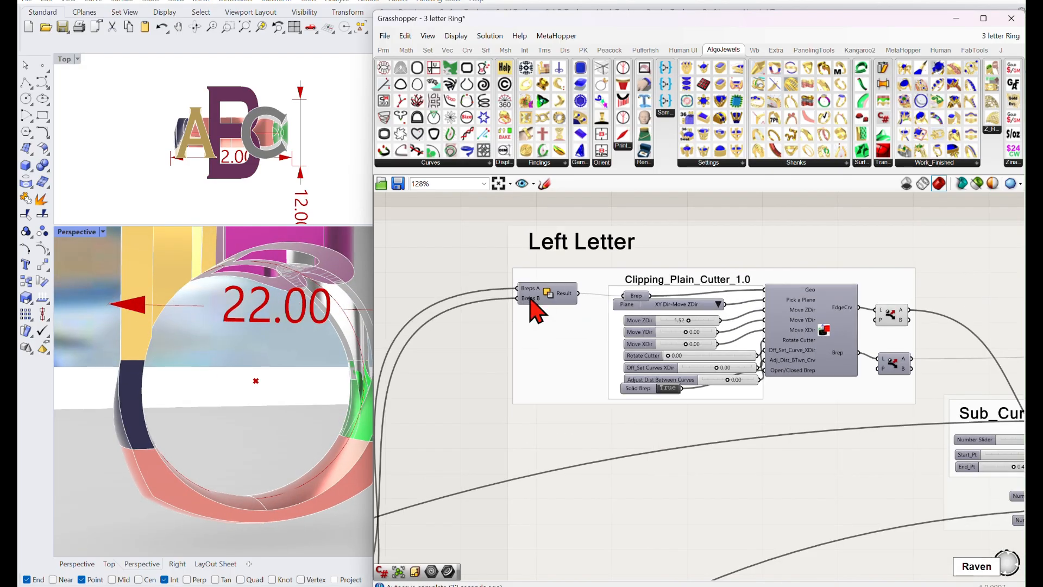
# Step: Turn on the preview of the Left Letter Breps subtraction component and inspect the cut letter on the ring
pyautogui.scroll(-4, 535, 342)
pyautogui.middleClick(538, 316)
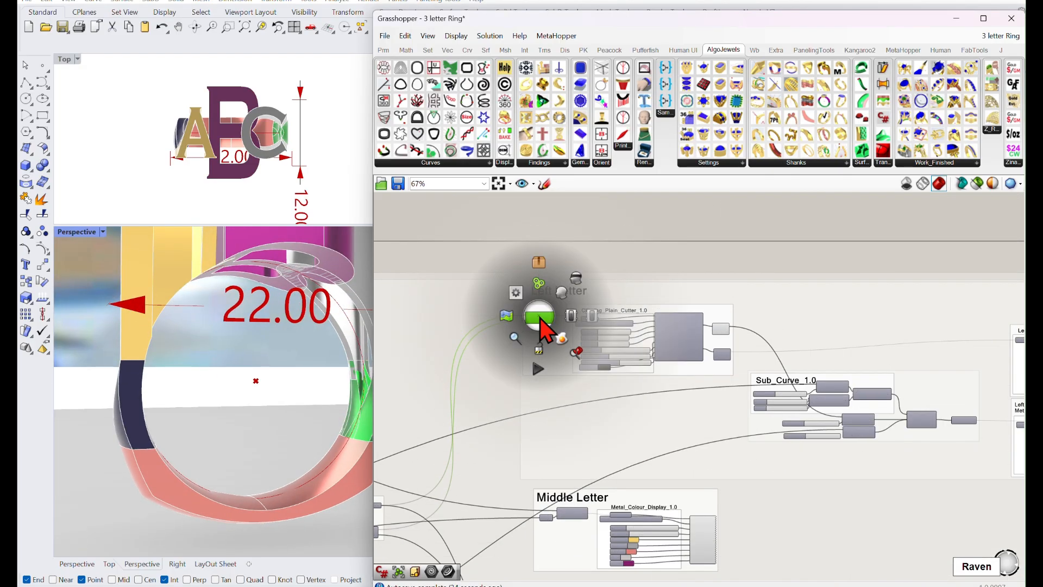
pyautogui.click(560, 294)
pyautogui.moveTo(233, 343); pyautogui.dragTo(184, 341, button='right')
pyautogui.scroll(-4, 210, 417)
pyautogui.moveTo(211, 417); pyautogui.dragTo(183, 402, button='right')
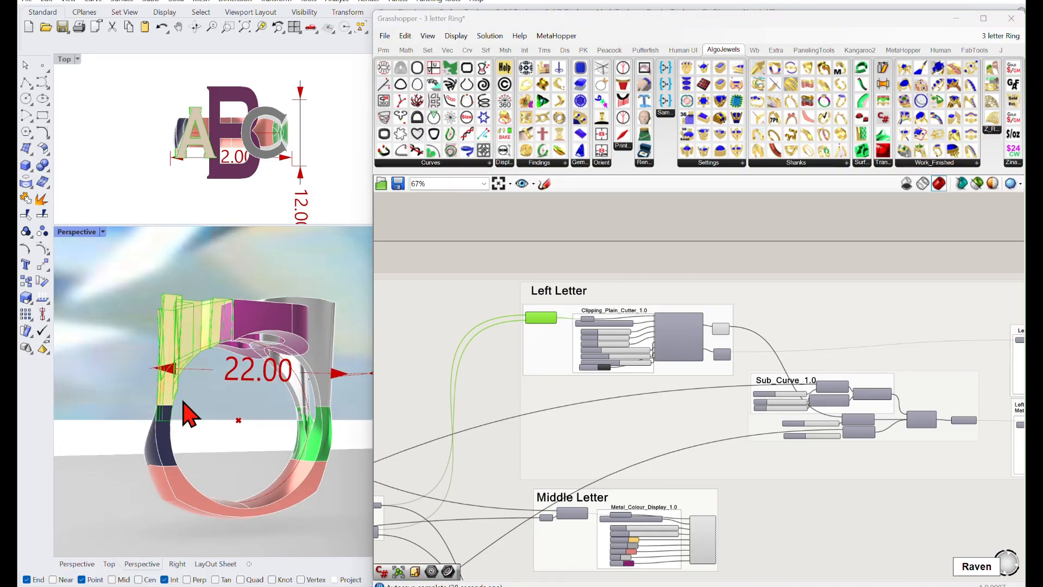
# Step: Turn on the preview of the Ring Cylinder for Boolean Difference parameter and view the cylinder through the ring
pyautogui.scroll(4, 548, 312)
pyautogui.moveTo(507, 386); pyautogui.dragTo(761, 236, button='right')
pyautogui.scroll(-4, 701, 401)
pyautogui.moveTo(701, 400); pyautogui.dragTo(744, 320, button='right')
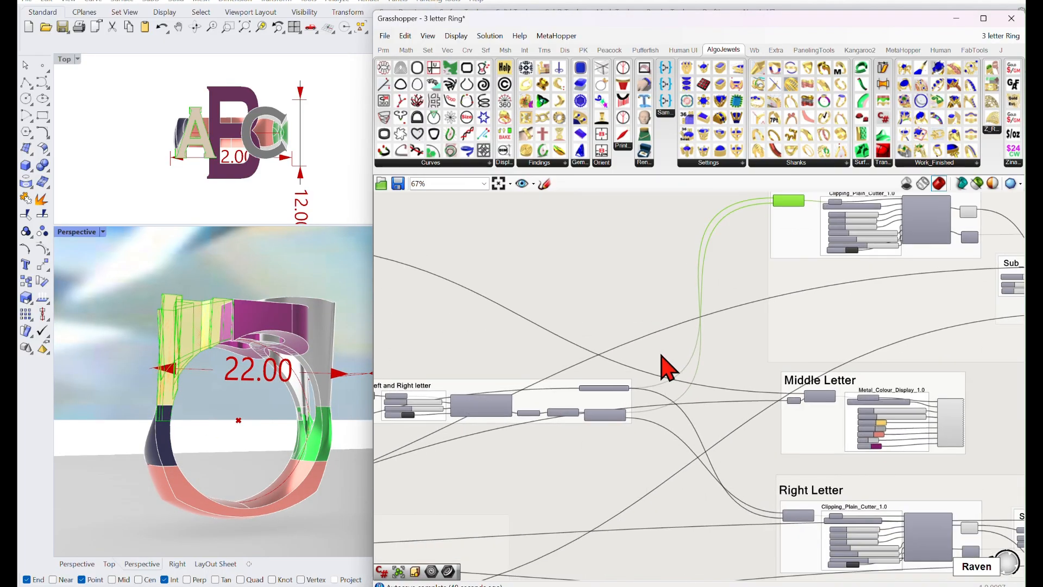
pyautogui.scroll(5, 630, 396)
pyautogui.click(597, 377)
pyautogui.middleClick(594, 376)
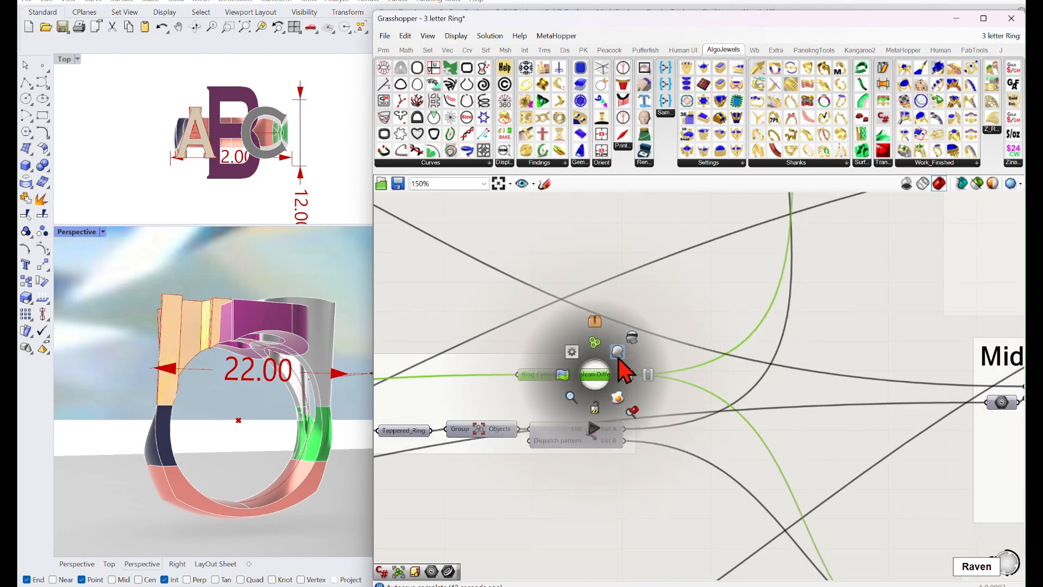
pyautogui.click(618, 352)
pyautogui.moveTo(353, 391); pyautogui.dragTo(303, 364, button='right')
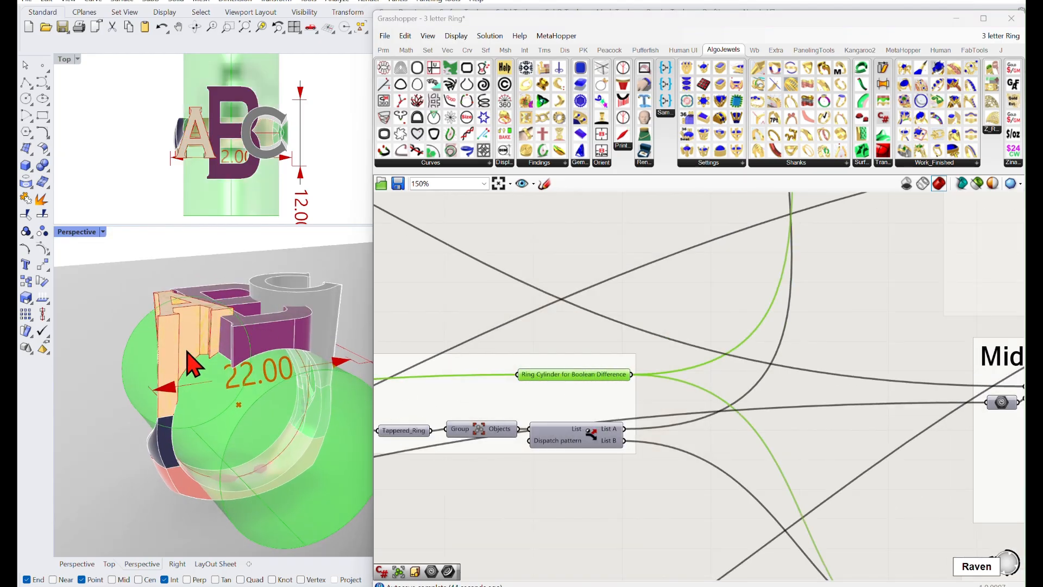
# Step: Turn off the preview of the Ring Cylinder for Boolean Difference parameter and follow its wire to the Left Letter subtraction component
pyautogui.middleClick(587, 380)
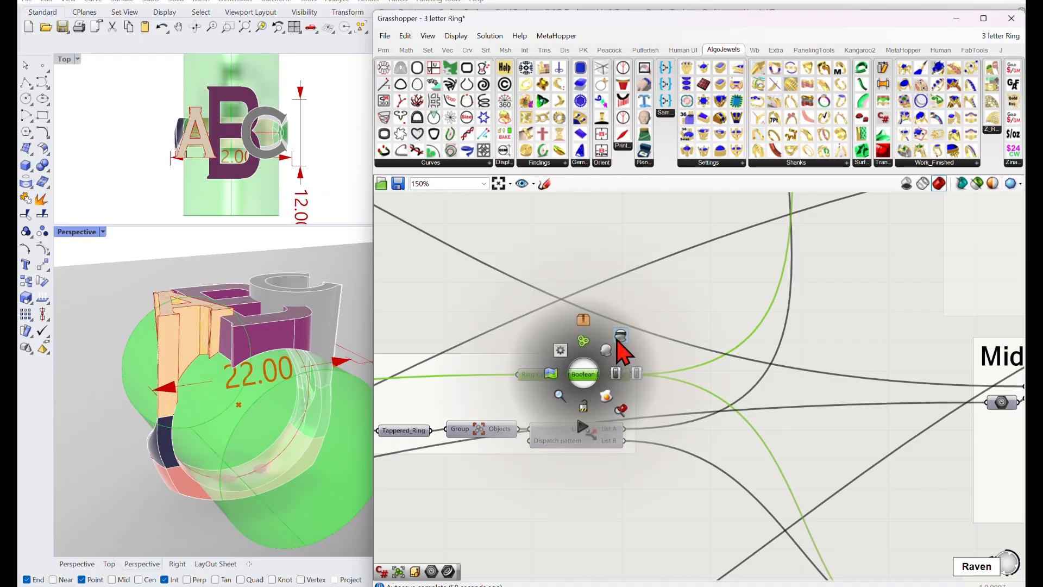
pyautogui.click(620, 338)
pyautogui.moveTo(850, 272); pyautogui.dragTo(625, 468, button='right')
pyautogui.scroll(-4, 635, 441)
pyautogui.scroll(3, 708, 326)
pyautogui.scroll(1, 708, 328)
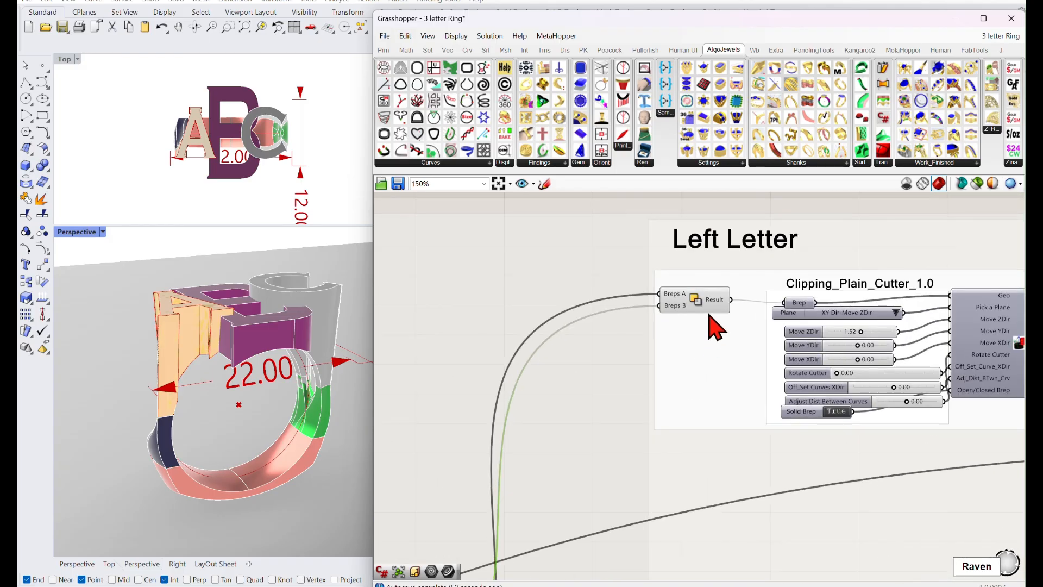
# Step: Compare the Breps subtraction components in the Middle Letter, Right Letter and Left Letter groups
pyautogui.scroll(-6, 708, 315)
pyautogui.moveTo(729, 442); pyautogui.dragTo(691, 271, button='right')
pyautogui.scroll(5, 694, 316)
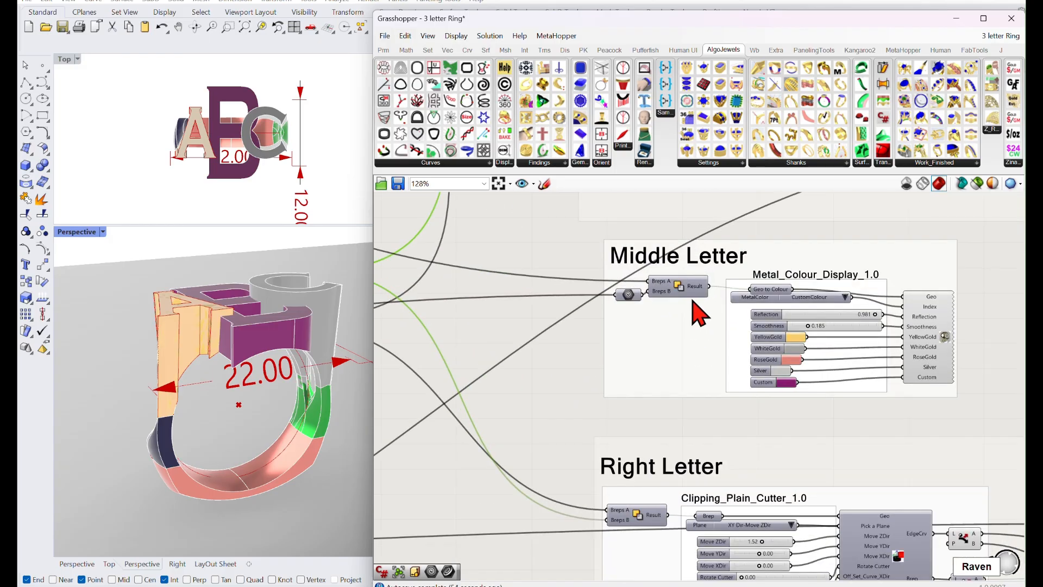
pyautogui.moveTo(717, 411); pyautogui.dragTo(721, 221, button='right')
pyautogui.scroll(4, 647, 333)
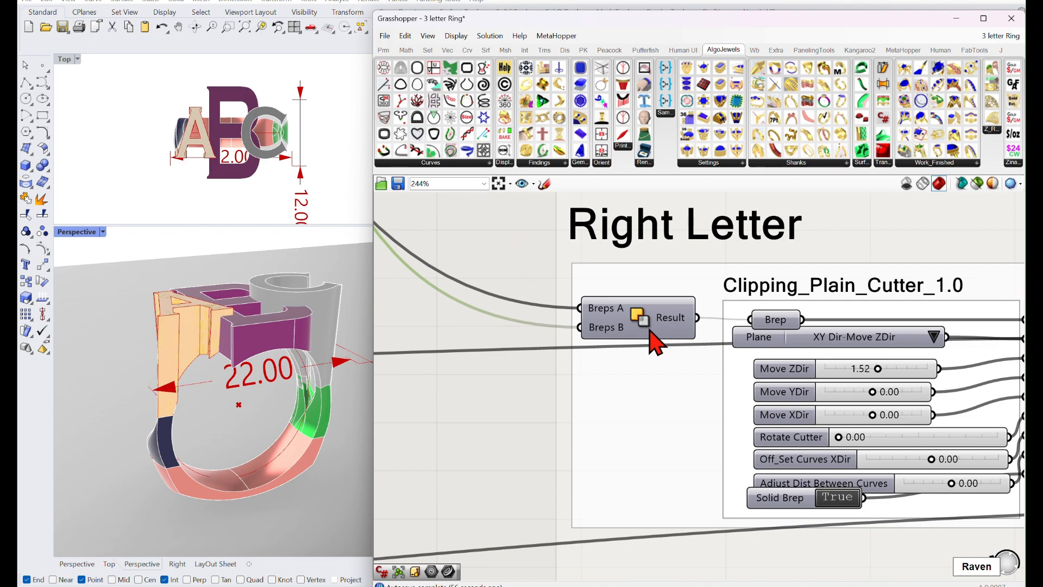
pyautogui.scroll(-11, 650, 321)
pyautogui.moveTo(653, 253); pyautogui.dragTo(649, 336, button='right')
pyautogui.scroll(5, 622, 341)
pyautogui.scroll(3, 620, 344)
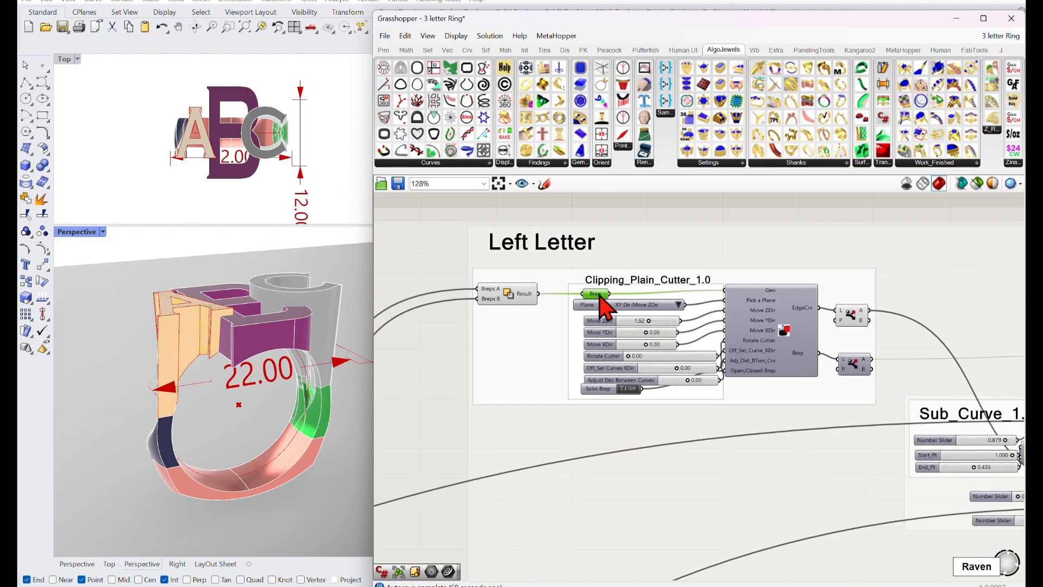
# Step: Turn off the preview of the Left Letter Breps subtraction component and inspect where the left letter meets the shank
pyautogui.middleClick(511, 297)
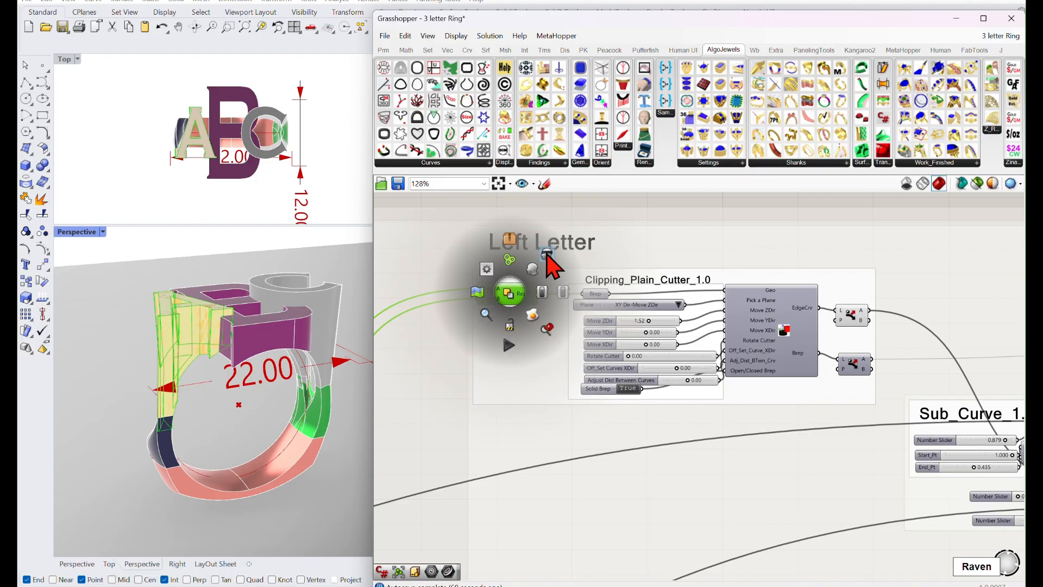
pyautogui.click(525, 271)
pyautogui.scroll(3, 659, 322)
pyautogui.moveTo(338, 358); pyautogui.dragTo(302, 355, button='right')
pyautogui.scroll(2, 174, 430)
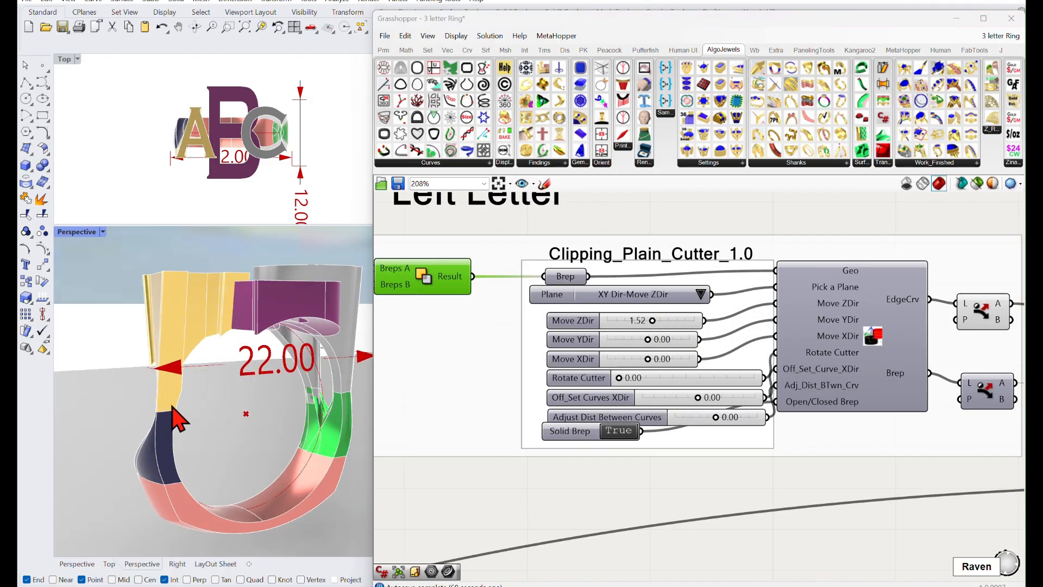
pyautogui.moveTo(202, 409); pyautogui.dragTo(239, 404, button='right')
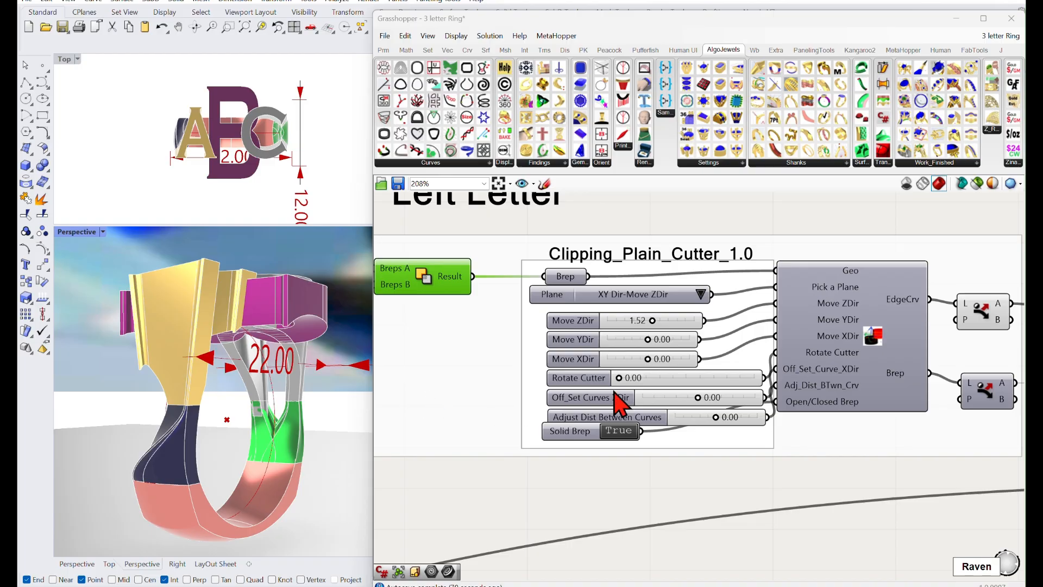
# Step: Set the Left Letter clipping cutter's Move ZDir to 5.45 and inspect where the letter meets the shank
pyautogui.scroll(1, 619, 404)
pyautogui.scroll(1, 655, 354)
pyautogui.moveTo(659, 303); pyautogui.dragTo(667, 304)
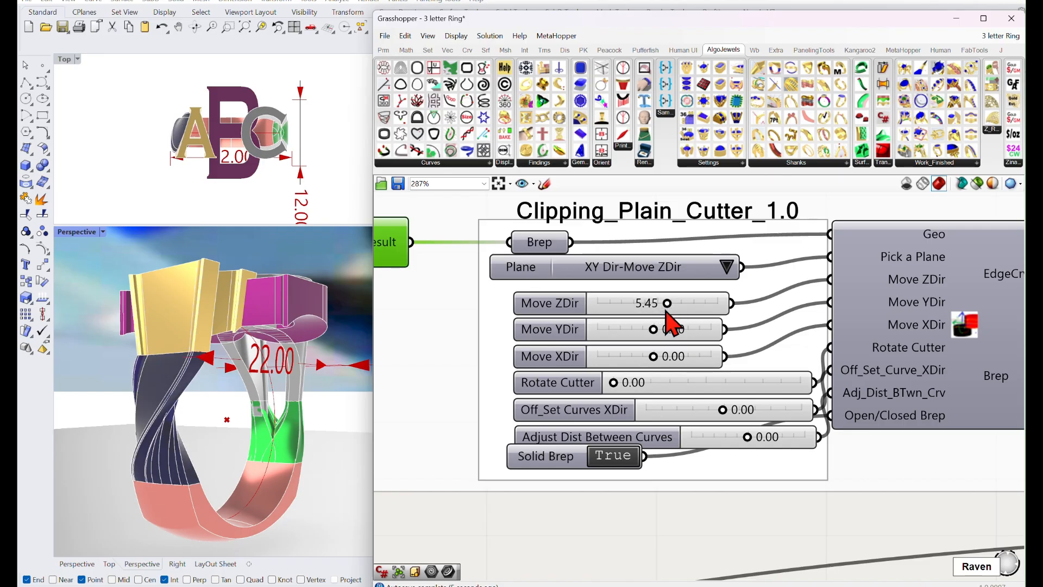
pyautogui.moveTo(255, 397); pyautogui.dragTo(201, 429, button='right')
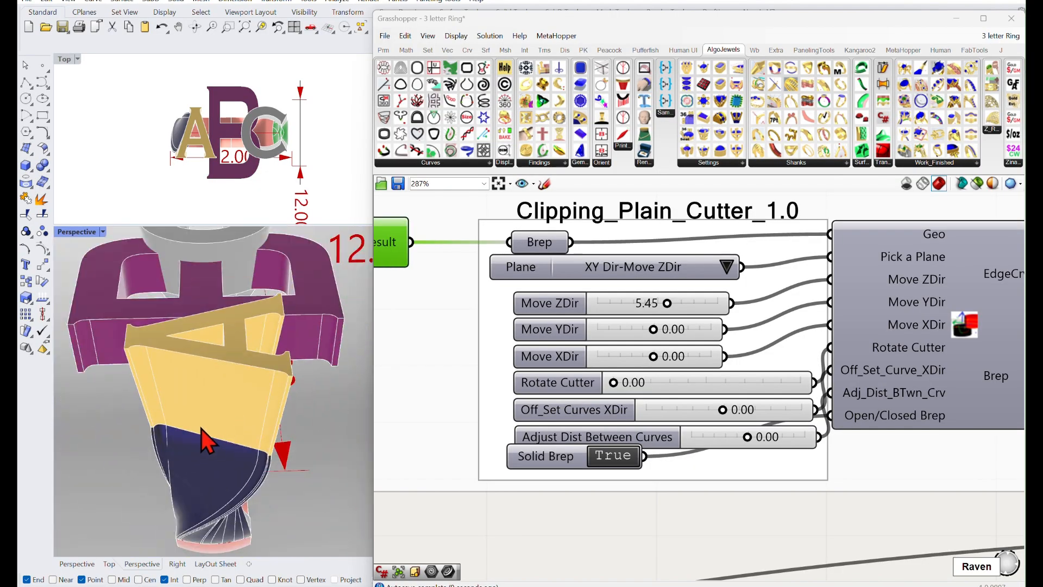
pyautogui.scroll(5, 235, 432)
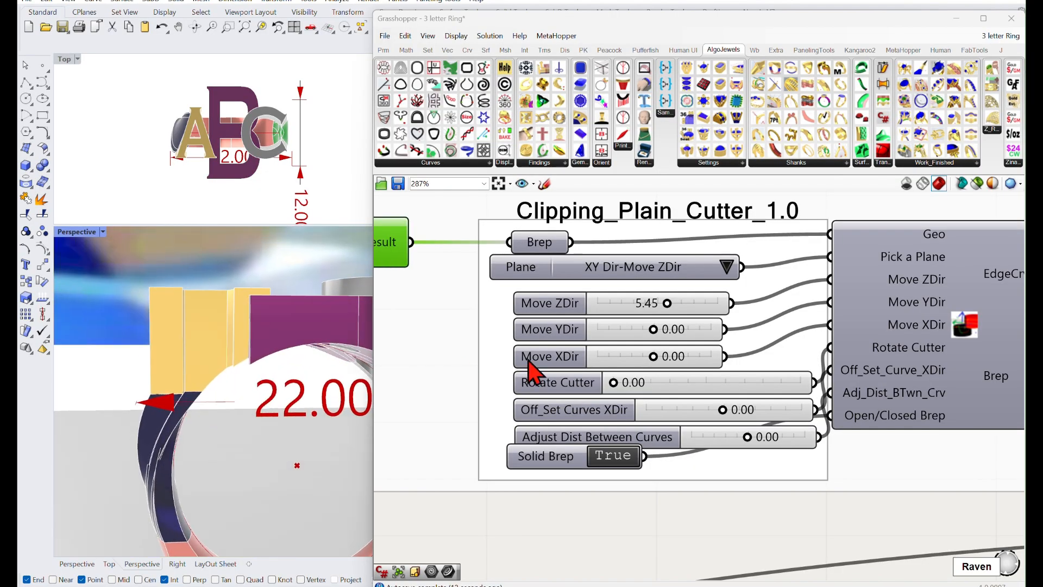
pyautogui.scroll(2, 671, 328)
# Step: Set the seam slider of the left side's upper section curve, below Sub_Curve_1.0, to about 0.20
pyautogui.scroll(-10, 673, 331)
pyautogui.moveTo(680, 361); pyautogui.dragTo(691, 343, button='right')
pyautogui.moveTo(322, 426); pyautogui.dragTo(225, 550, button='right')
pyautogui.moveTo(682, 301); pyautogui.dragTo(647, 473, button='right')
pyautogui.scroll(5, 760, 359)
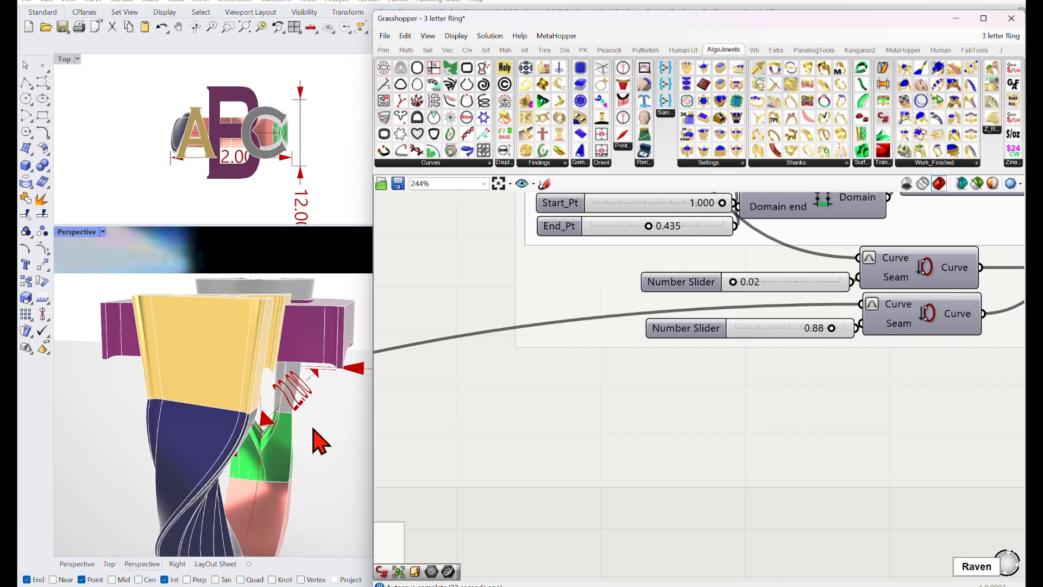
pyautogui.moveTo(312, 456); pyautogui.dragTo(323, 426, button='right')
pyautogui.scroll(2, 712, 325)
pyautogui.moveTo(751, 252); pyautogui.dragTo(784, 259)
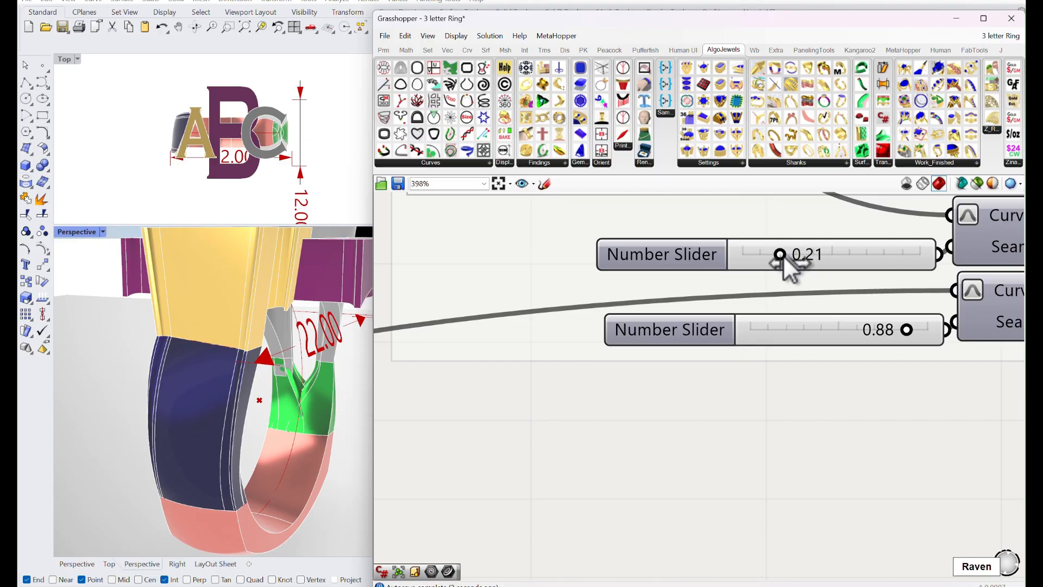
# Step: Set the Left Letter clipping cutter's Move ZDir to 3.66 and view the shank joint from the side
pyautogui.moveTo(318, 387); pyautogui.dragTo(233, 410, button='right')
pyautogui.scroll(-3, 193, 395)
pyautogui.moveTo(550, 304); pyautogui.dragTo(603, 446, button='right')
pyautogui.scroll(-4, 606, 443)
pyautogui.moveTo(608, 312); pyautogui.dragTo(777, 374, button='right')
pyautogui.moveTo(626, 327); pyautogui.dragTo(772, 383, button='right')
pyautogui.moveTo(637, 325)
pyautogui.mouseDown(button='right')
pyautogui.moveTo(773, 375)
pyautogui.moveTo(872, 389)
pyautogui.mouseUp(button='right')
pyautogui.scroll(3, 646, 326)
pyautogui.scroll(1, 645, 326)
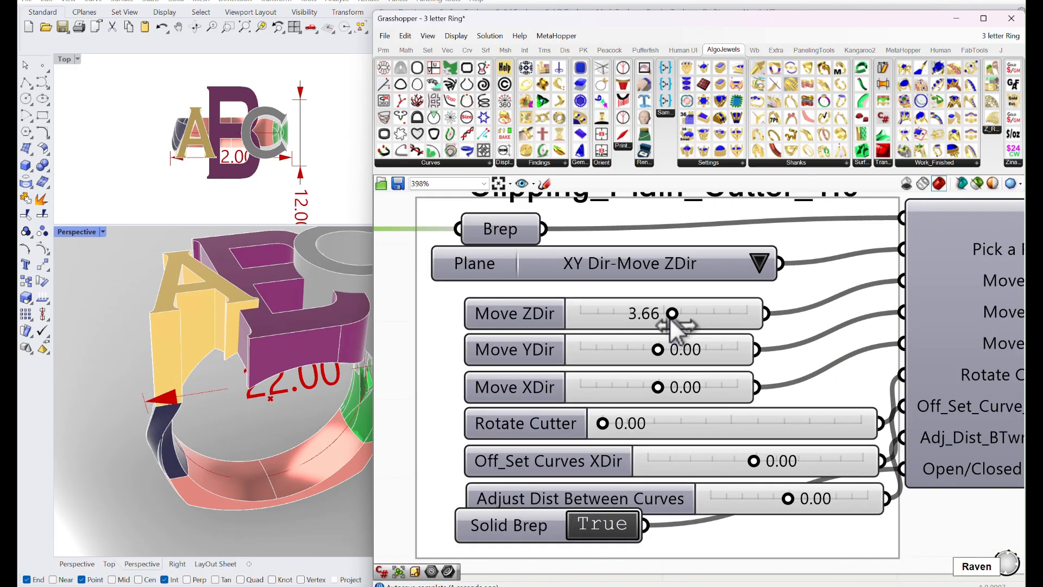
pyautogui.moveTo(239, 413); pyautogui.dragTo(351, 402, button='right')
# Step: Set the seam slider of the left side's upper section curve to 0.24 and inspect the dark blue shank piece
pyautogui.moveTo(606, 359); pyautogui.dragTo(430, 274, button='right')
pyautogui.scroll(-1, 435, 276)
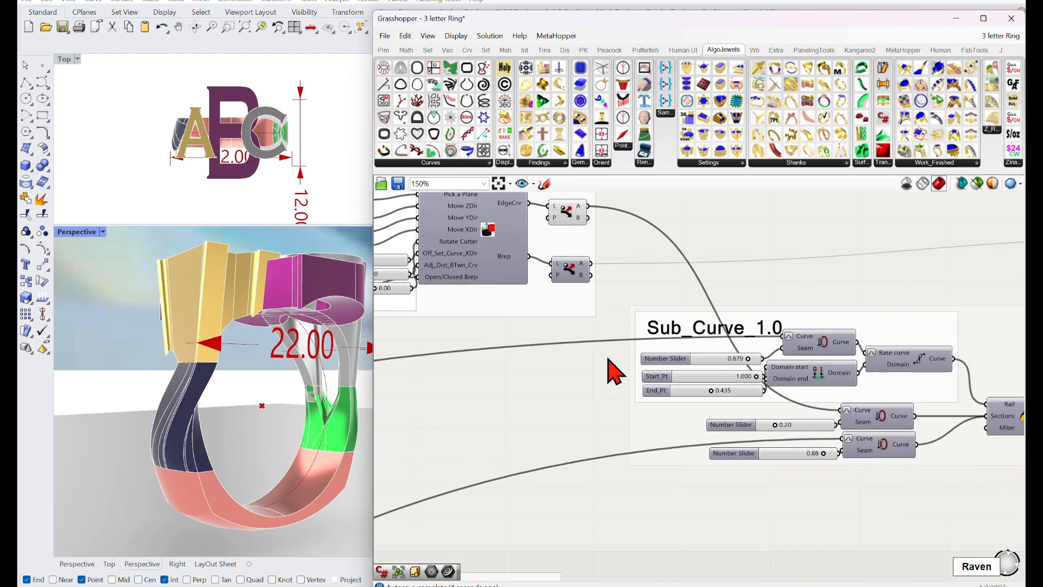
pyautogui.scroll(4, 713, 436)
pyautogui.moveTo(827, 414); pyautogui.dragTo(832, 416)
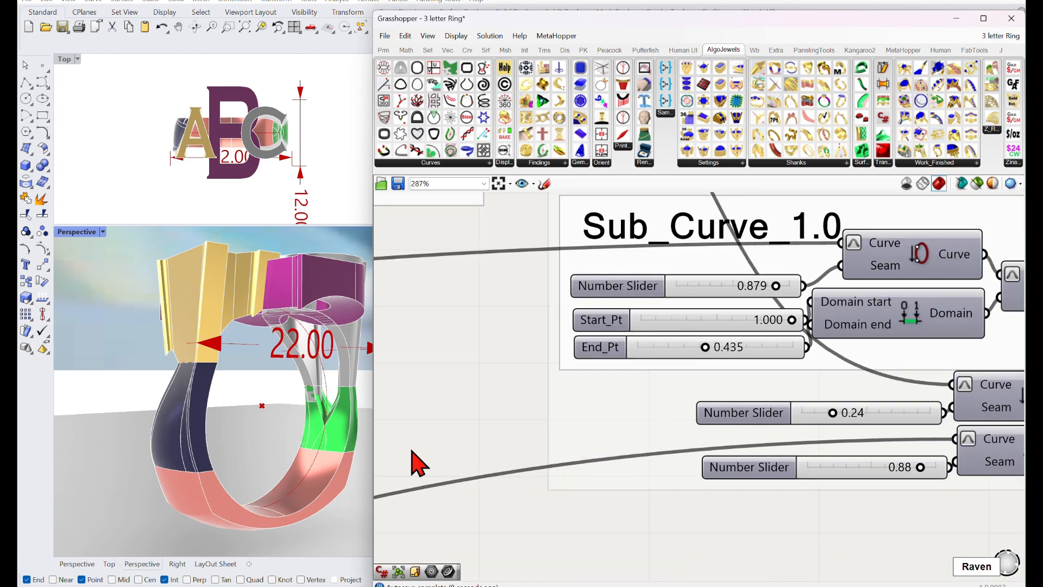
pyautogui.moveTo(220, 443); pyautogui.dragTo(166, 400, button='right')
pyautogui.scroll(3, 289, 405)
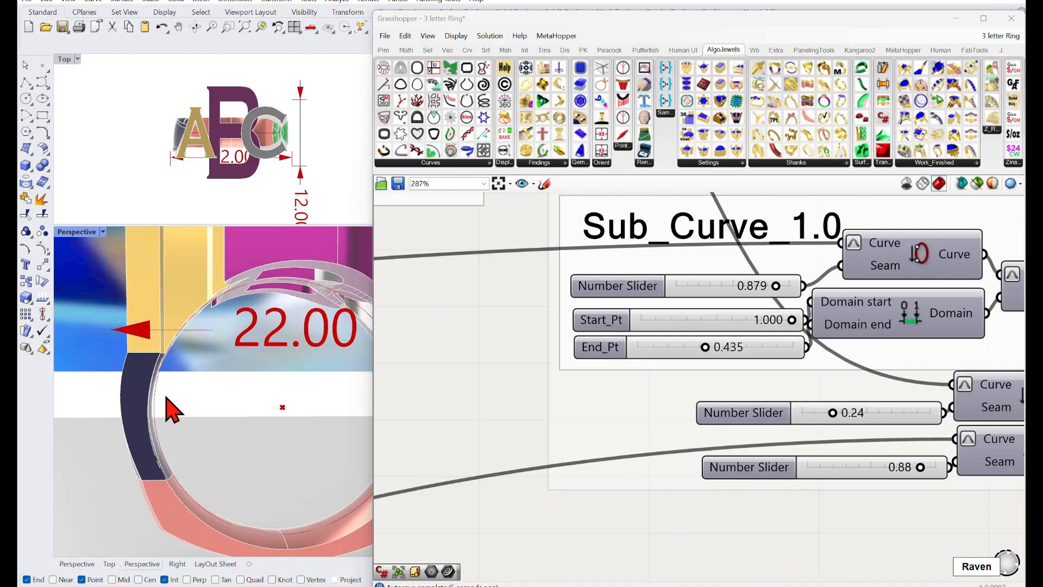
# Step: Set the seam slider of the left side's lower section curve to 0.00 and view the dark blue shank piece
pyautogui.click(922, 467)
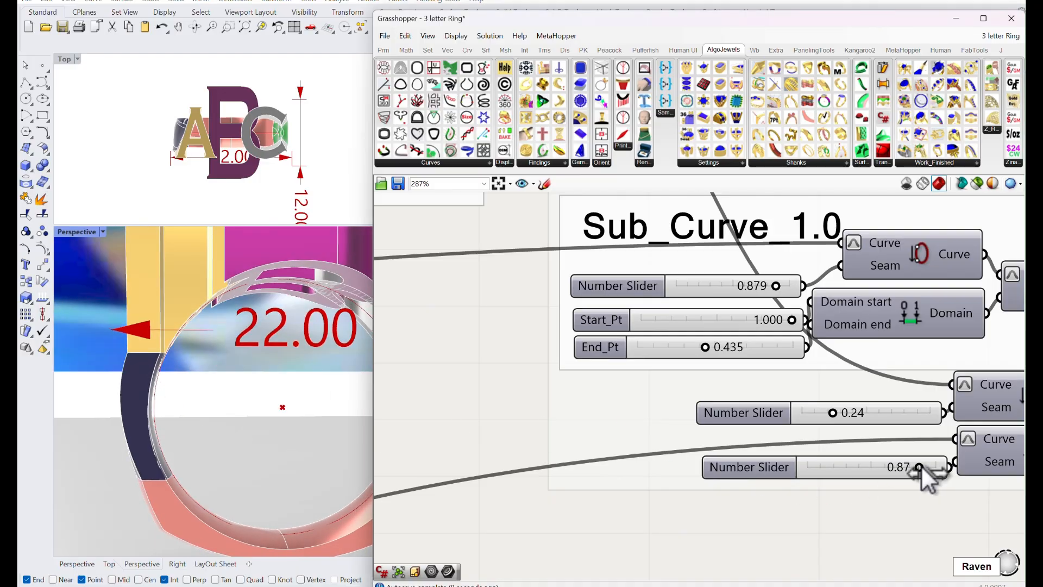
pyautogui.moveTo(918, 467); pyautogui.dragTo(805, 480)
pyautogui.moveTo(274, 406); pyautogui.dragTo(443, 440, button='right')
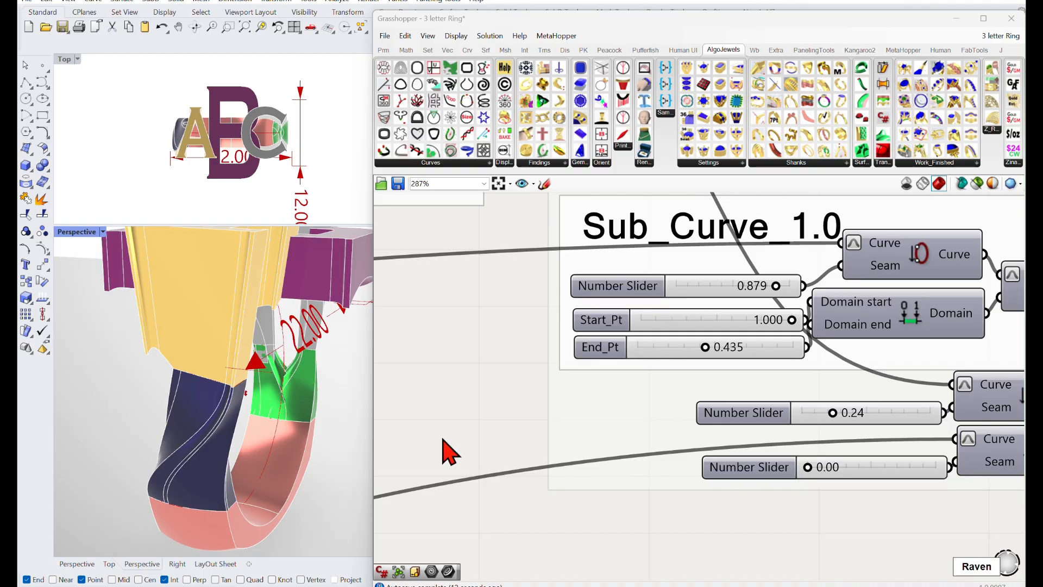
# Step: Set the seam slider of the left side's lower section curve to 0.85 and view the whole ring
pyautogui.moveTo(808, 468); pyautogui.dragTo(921, 467)
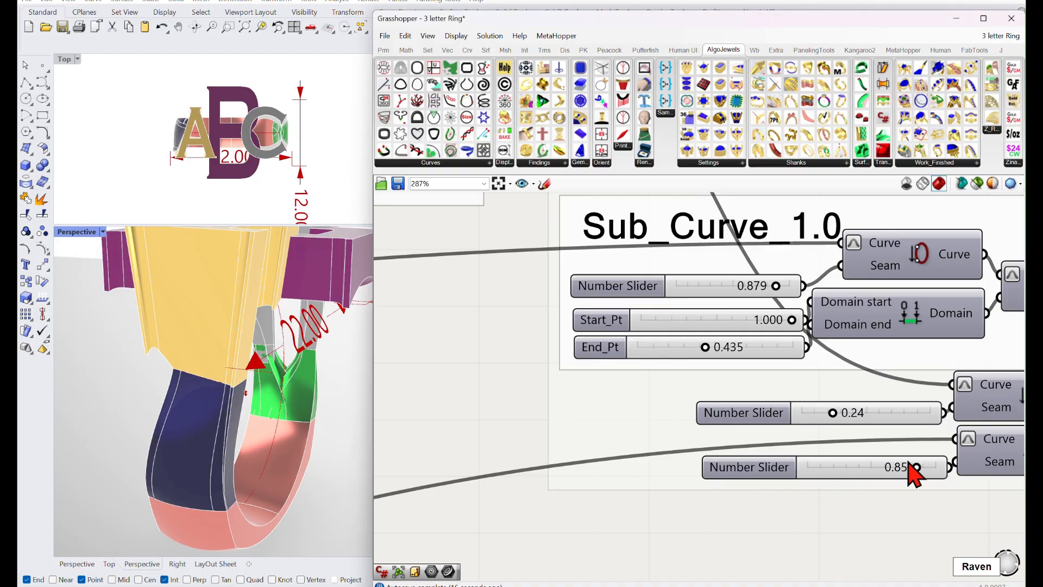
pyautogui.moveTo(266, 439); pyautogui.dragTo(256, 415, button='right')
pyautogui.scroll(-5, 686, 421)
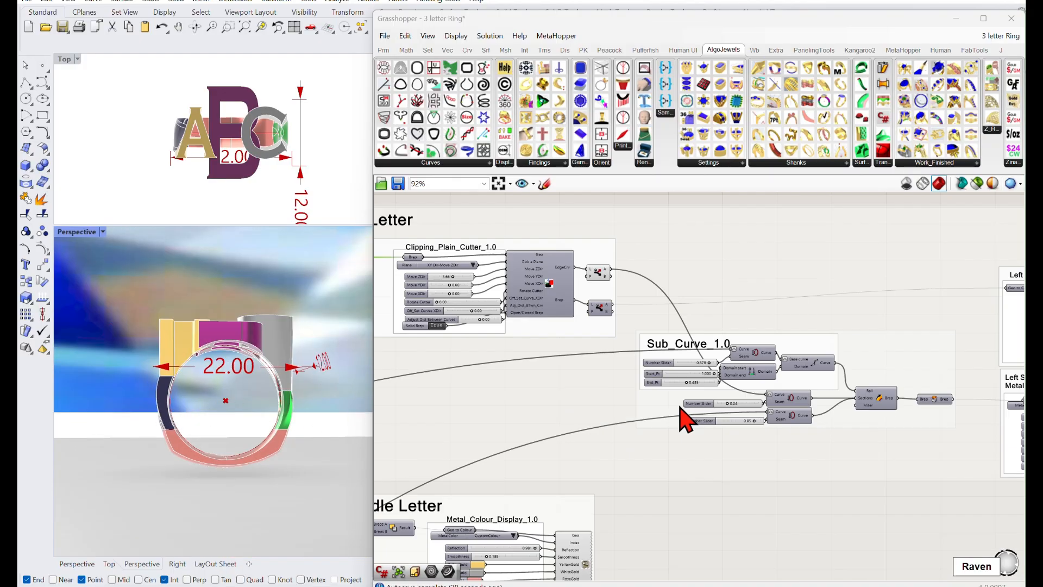
# Step: Turn off the preview of the Metal_Colour_Display_1.0 component in the Middle Letter group
pyautogui.moveTo(680, 408); pyautogui.dragTo(738, 312, button='right')
pyautogui.moveTo(222, 383); pyautogui.dragTo(212, 455, button='right')
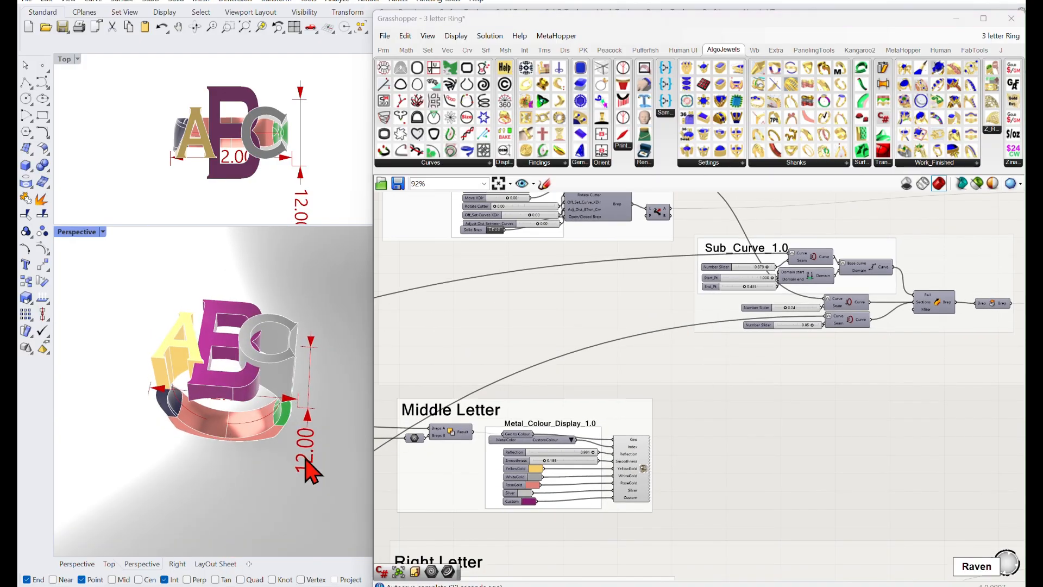
pyautogui.scroll(4, 642, 490)
pyautogui.middleClick(635, 467)
pyautogui.click(669, 424)
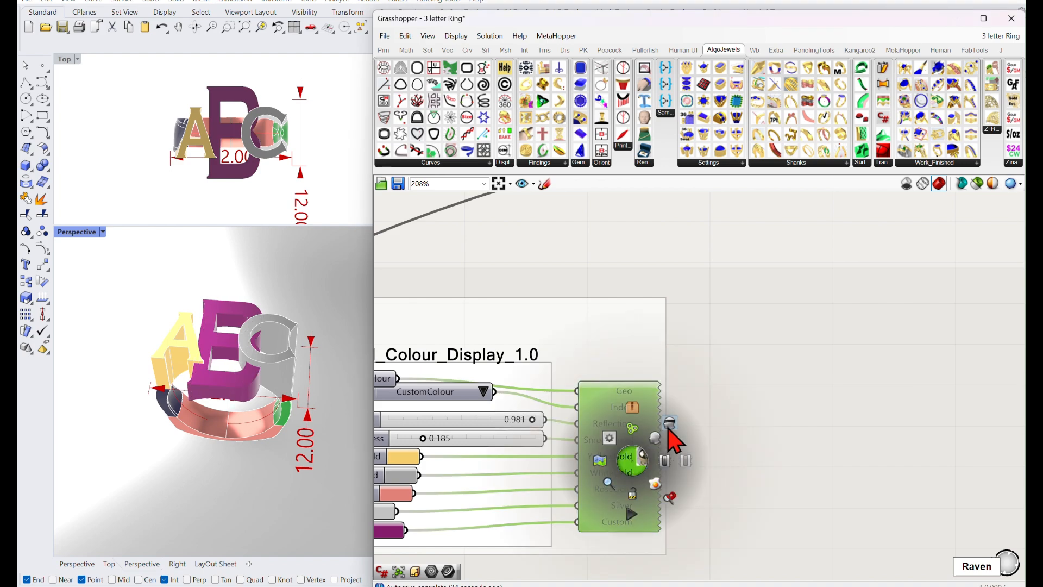
pyautogui.moveTo(389, 426); pyautogui.dragTo(770, 419, button='right')
pyautogui.scroll(-3, 584, 423)
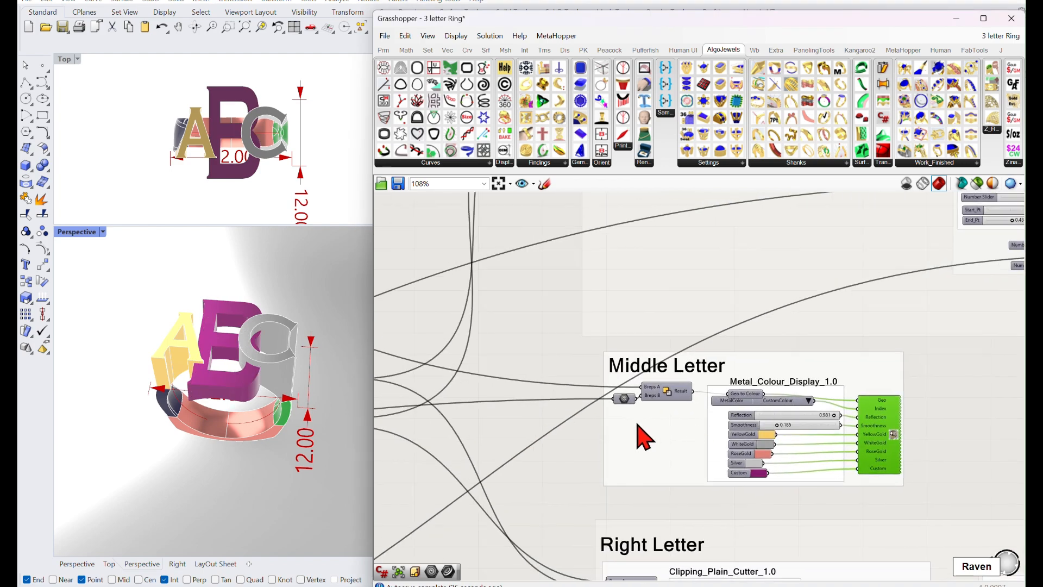
# Step: Disable the Middle Letter Breps subtraction component, view the ring, and enable the component again
pyautogui.moveTo(600, 424); pyautogui.dragTo(722, 406, button='right')
pyautogui.scroll(-2, 654, 417)
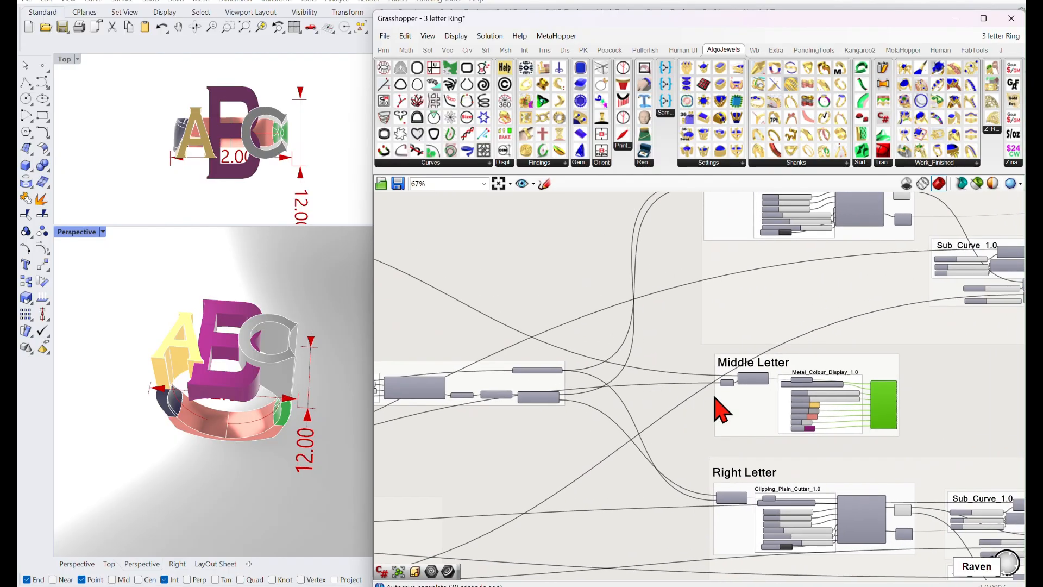
pyautogui.scroll(4, 772, 394)
pyautogui.middleClick(778, 375)
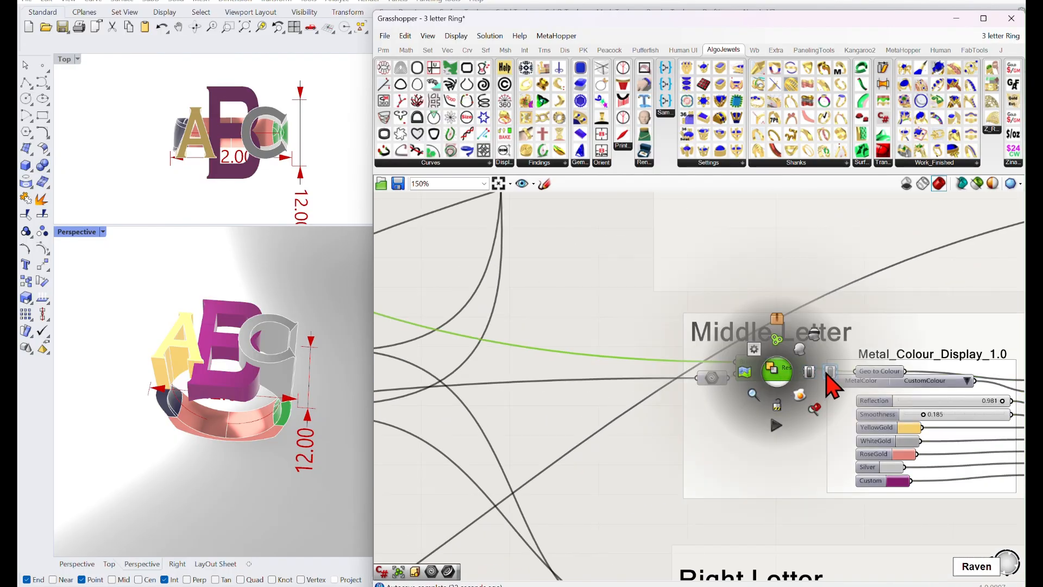
pyautogui.click(829, 371)
pyautogui.moveTo(179, 368); pyautogui.dragTo(208, 397, button='right')
pyautogui.middleClick(783, 378)
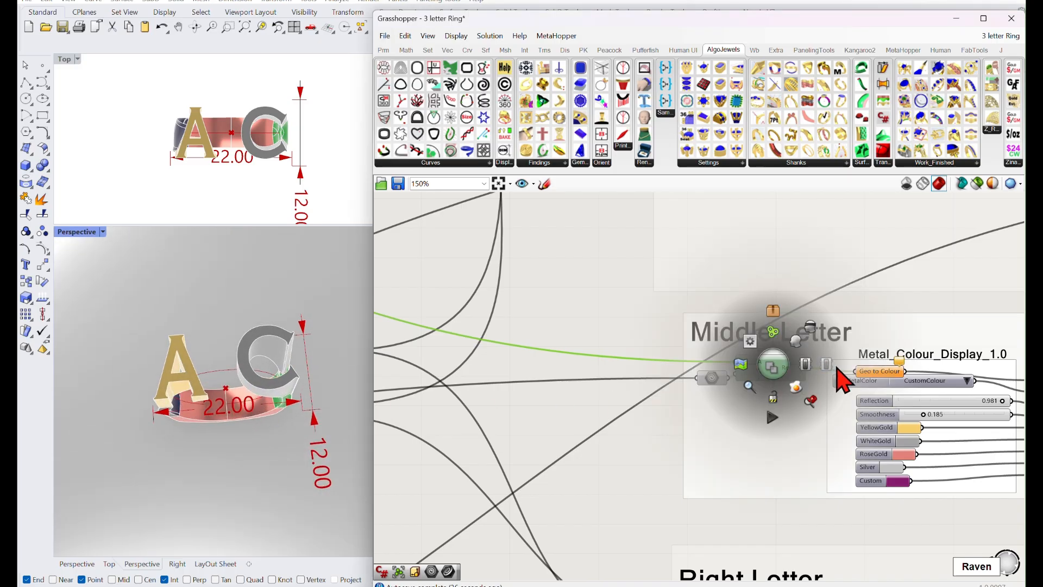
pyautogui.click(814, 374)
pyautogui.scroll(-4, 885, 398)
# Step: Turn the preview of the Middle Letter Metal_Colour_Display_1.0 component back on
pyautogui.moveTo(984, 420); pyautogui.dragTo(803, 399, button='right')
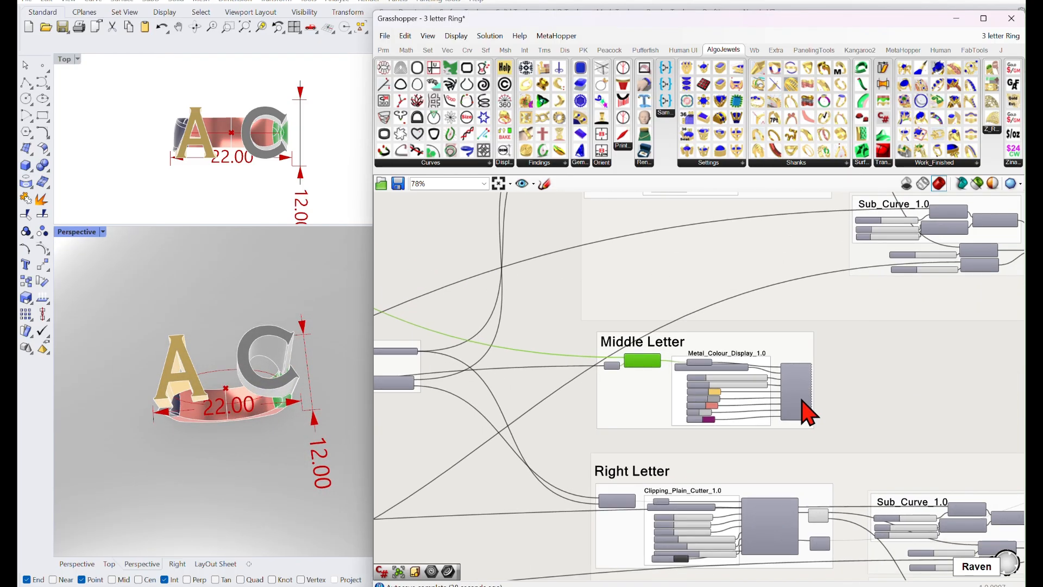
pyautogui.scroll(1, 802, 398)
pyautogui.click(801, 397)
pyautogui.middleClick(801, 397)
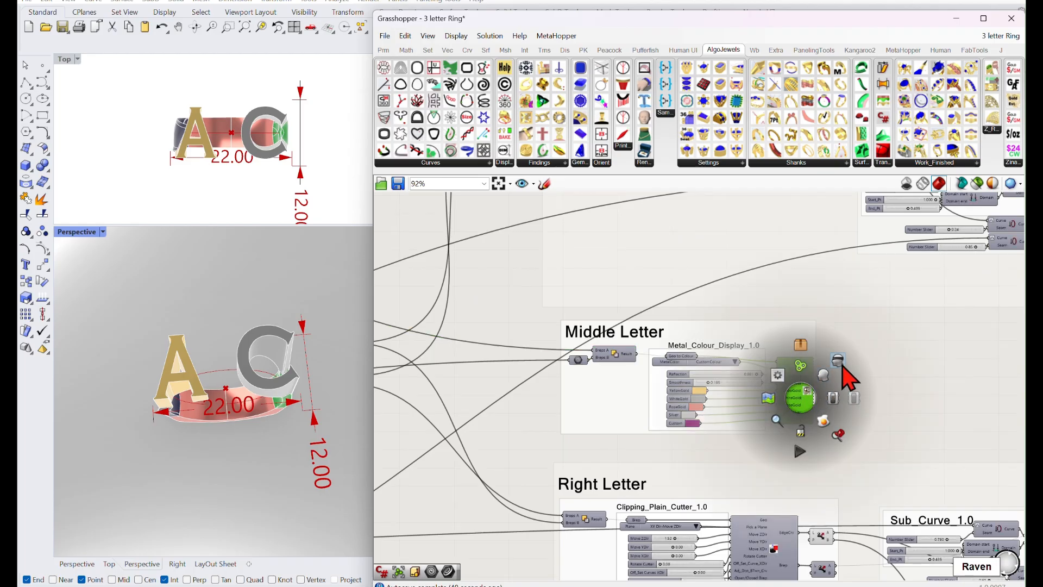
pyautogui.click(833, 397)
# Step: Locate the Right Letter group and examine where the right letter's two legs join the green shank piece
pyautogui.moveTo(758, 422); pyautogui.dragTo(743, 339, button='right')
pyautogui.scroll(-4, 711, 460)
pyautogui.moveTo(712, 461); pyautogui.dragTo(753, 358, button='right')
pyautogui.scroll(2, 679, 360)
pyautogui.scroll(2, 706, 353)
pyautogui.moveTo(828, 374); pyautogui.dragTo(616, 358, button='right')
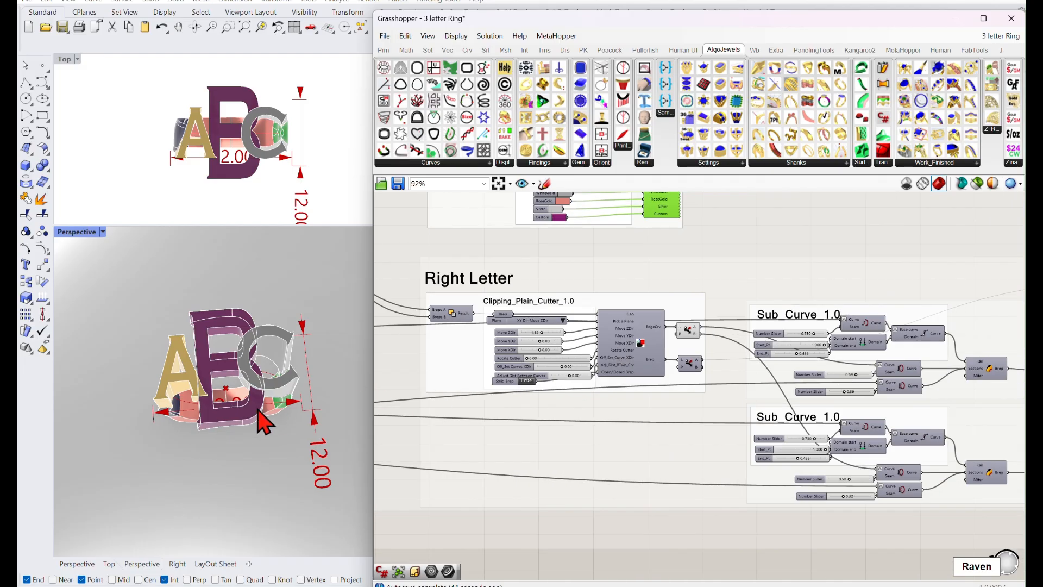
pyautogui.moveTo(256, 407); pyautogui.dragTo(166, 343, button='right')
pyautogui.scroll(6, 275, 396)
pyautogui.moveTo(302, 399)
pyautogui.mouseDown(button='right')
pyautogui.moveTo(275, 431)
pyautogui.moveTo(295, 388)
pyautogui.mouseUp(button='right')
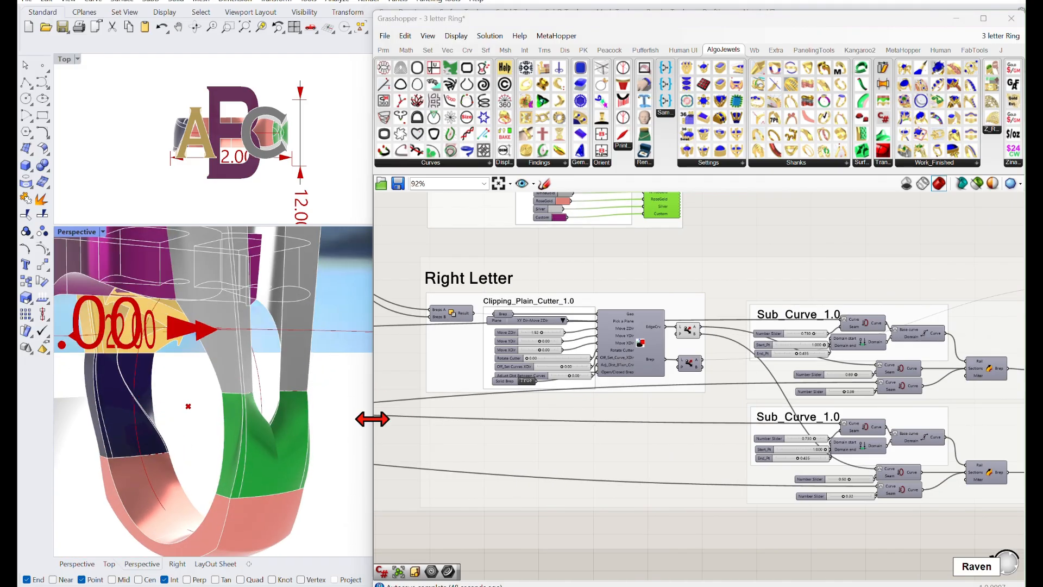
# Step: Set the Right Letter clipping cutter's Move ZDir to 4.62 and inspect the joint with the green shank piece
pyautogui.moveTo(489, 407); pyautogui.dragTo(565, 419, button='right')
pyautogui.scroll(6, 633, 373)
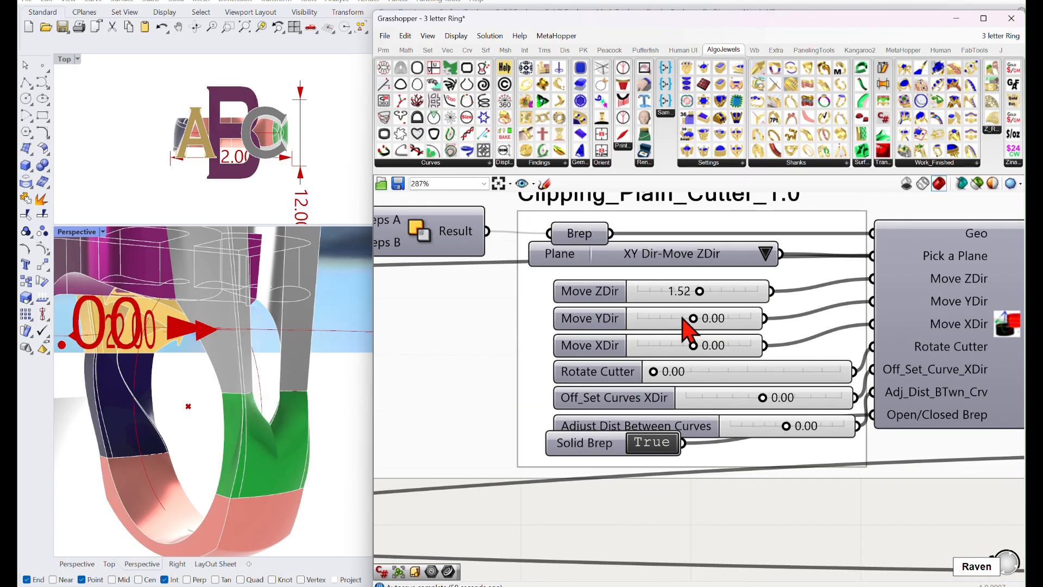
pyautogui.moveTo(698, 292); pyautogui.dragTo(703, 292)
pyautogui.moveTo(302, 394); pyautogui.dragTo(151, 383, button='right')
pyautogui.scroll(8, 147, 358)
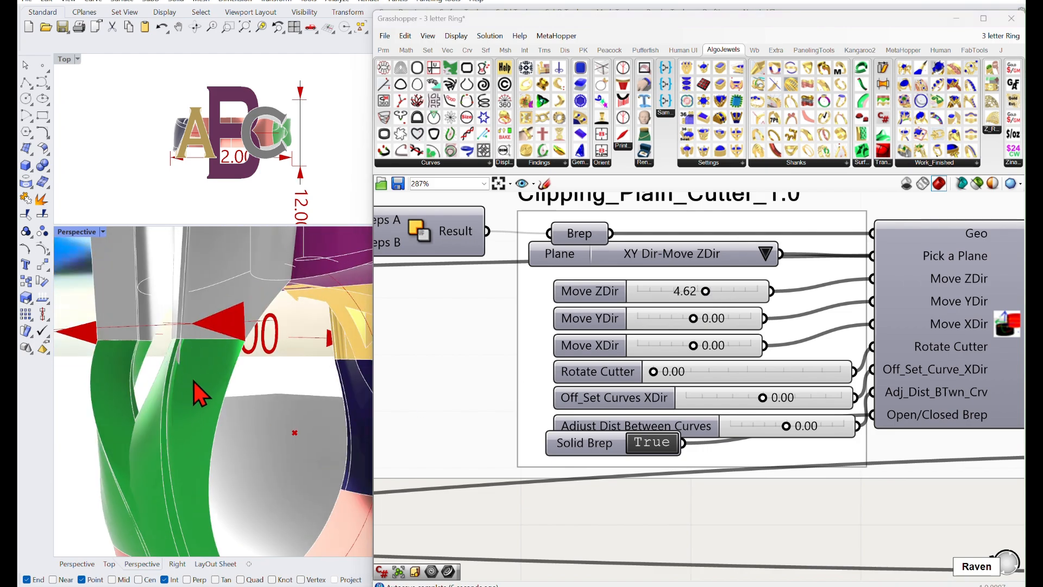
pyautogui.scroll(-4, 194, 381)
pyautogui.moveTo(199, 385); pyautogui.dragTo(227, 411, button='right')
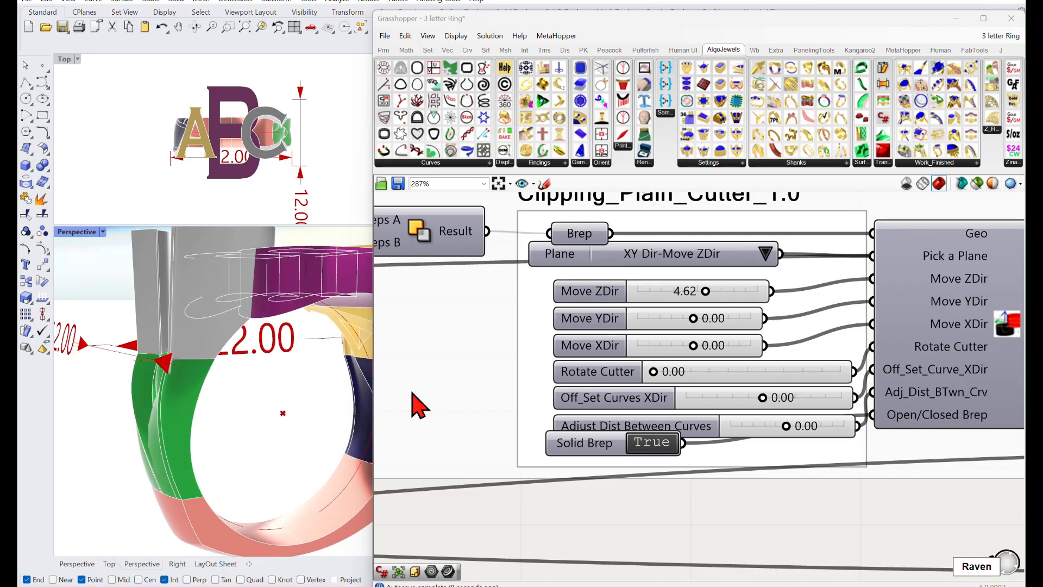
# Step: Set the Right Letter clipping cutter's Move ZDir to 1.93 and view the joint from outside the ring
pyautogui.moveTo(700, 293); pyautogui.dragTo(701, 293)
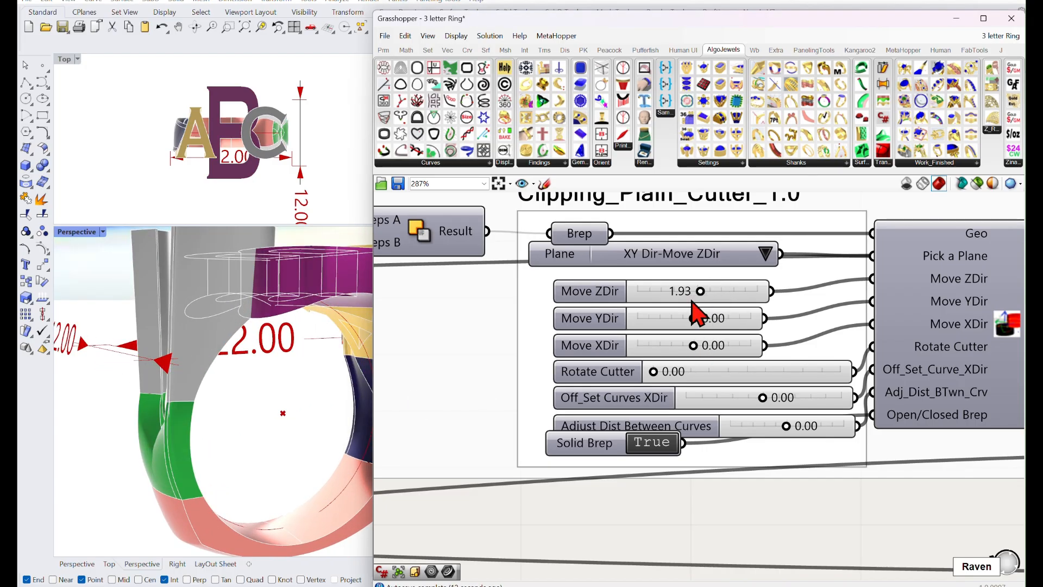
pyautogui.moveTo(288, 410); pyautogui.dragTo(363, 408, button='right')
pyautogui.scroll(-5, 956, 432)
# Step: Set the seam slider of the lower section curve, below the Right Letter's second Sub_Curve_1.0, to 0.24
pyautogui.moveTo(975, 434); pyautogui.dragTo(588, 319, button='right')
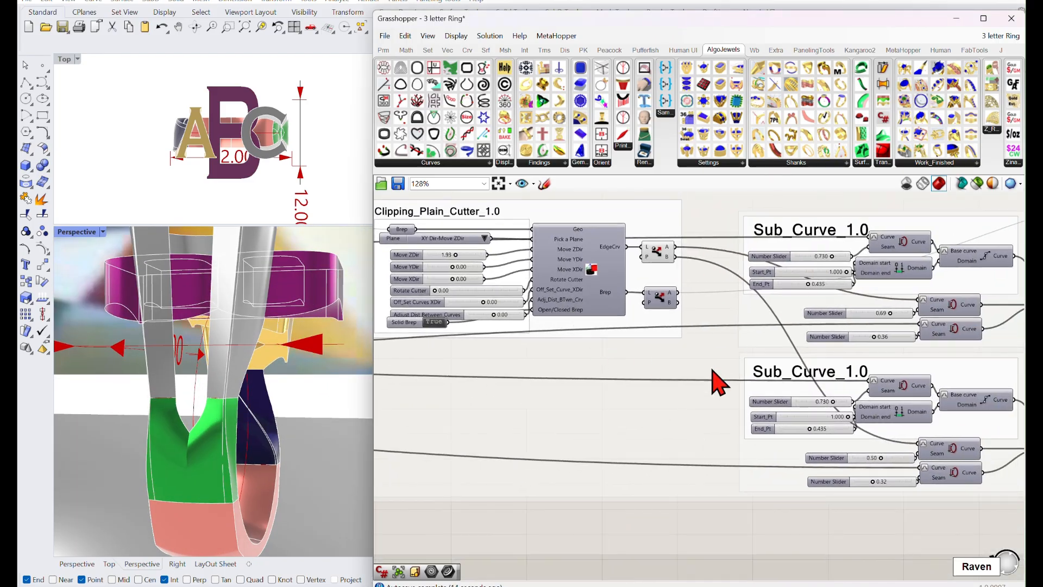
pyautogui.moveTo(713, 370); pyautogui.dragTo(573, 342, button='right')
pyautogui.scroll(4, 211, 439)
pyautogui.moveTo(216, 438); pyautogui.dragTo(167, 390, button='right')
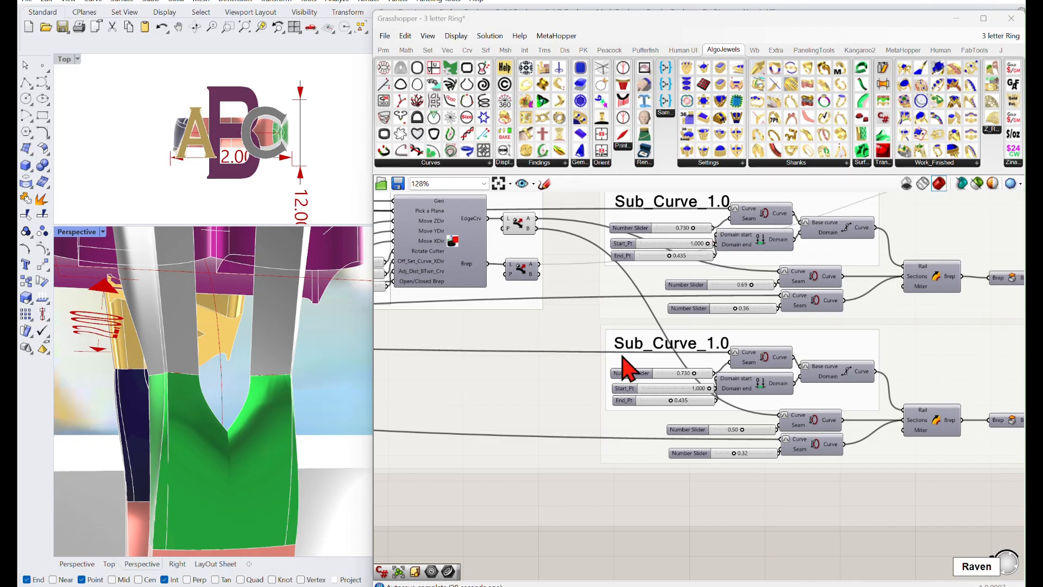
pyautogui.scroll(4, 814, 451)
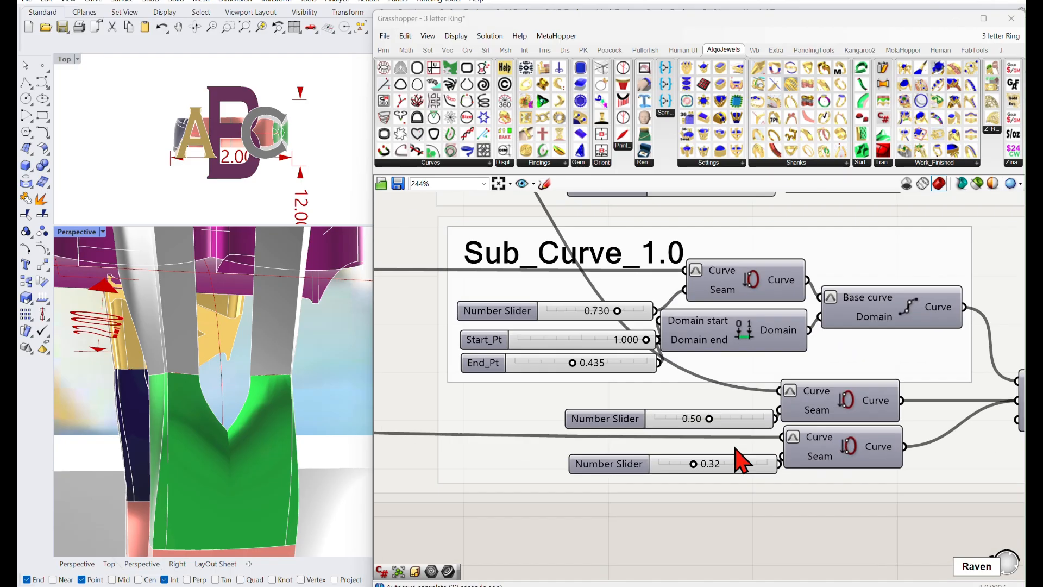
pyautogui.moveTo(689, 467)
pyautogui.mouseDown()
pyautogui.moveTo(699, 467)
pyautogui.moveTo(687, 468)
pyautogui.mouseUp()
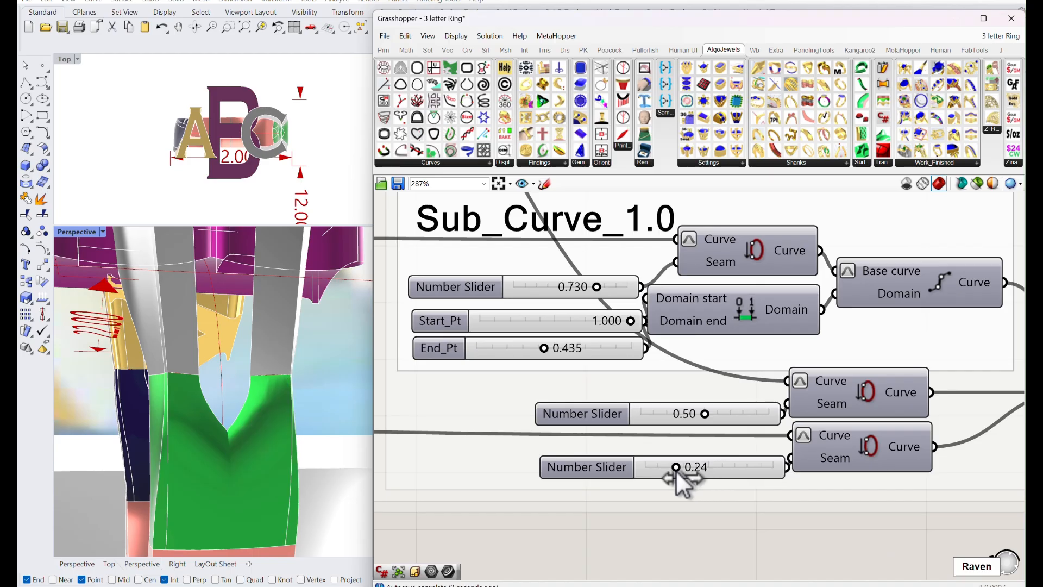
# Step: Set End_Pt in the Right Letter's second Sub_Curve_1.0 to 0.417 and inspect the green shank piece
pyautogui.moveTo(600, 334); pyautogui.dragTo(623, 397, button='right')
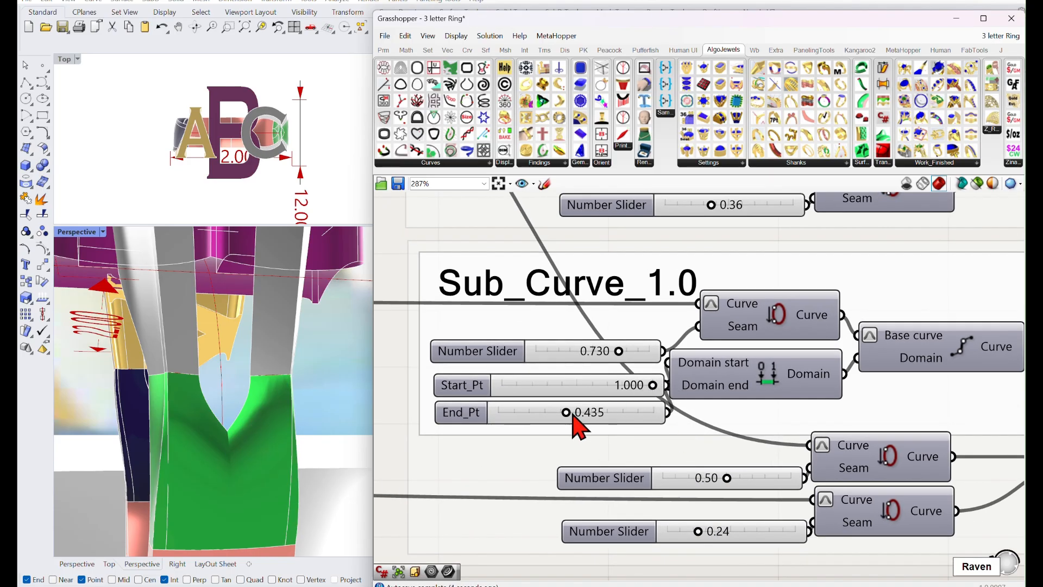
pyautogui.moveTo(567, 412)
pyautogui.mouseDown()
pyautogui.moveTo(580, 412)
pyautogui.moveTo(563, 412)
pyautogui.mouseUp()
pyautogui.scroll(5, 286, 446)
# Step: Move the domain component slightly within the second Sub_Curve_1.0 and follow the curves to the rail sweep component
pyautogui.click(777, 389)
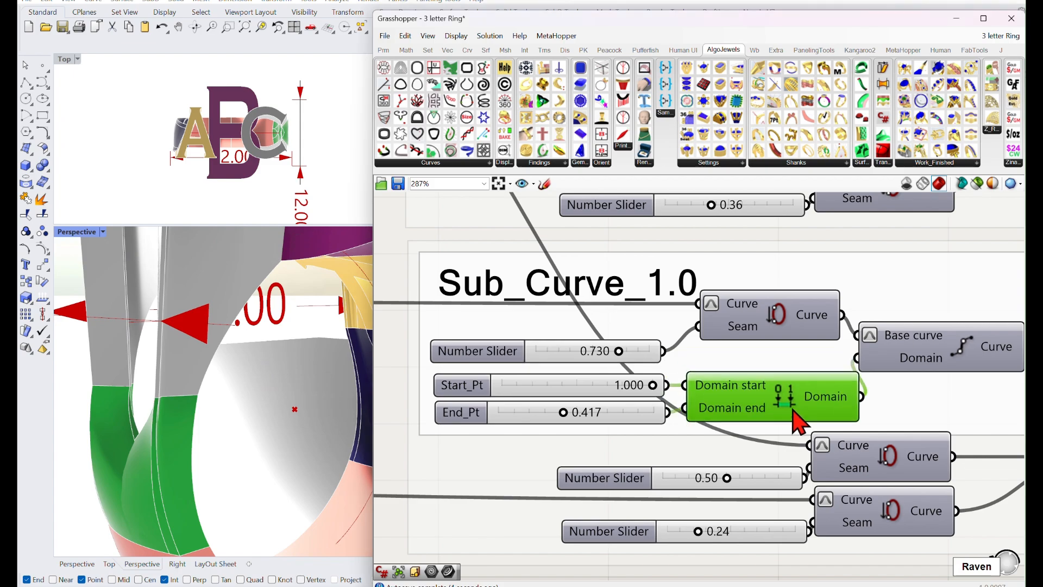
pyautogui.scroll(-4, 800, 419)
pyautogui.scroll(3, 820, 433)
pyautogui.moveTo(783, 431); pyautogui.dragTo(775, 411, button='right')
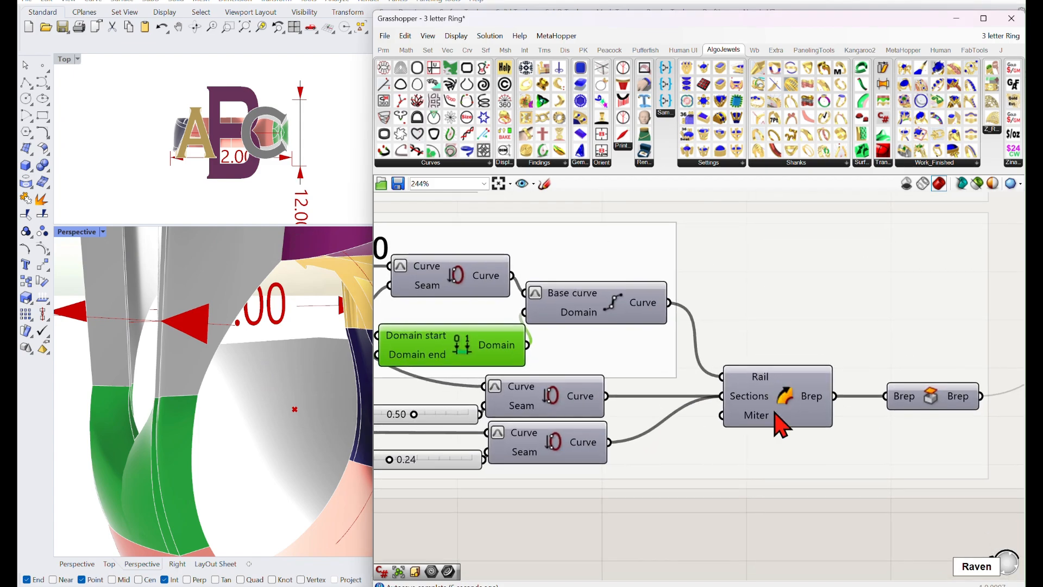
pyautogui.scroll(3, 220, 426)
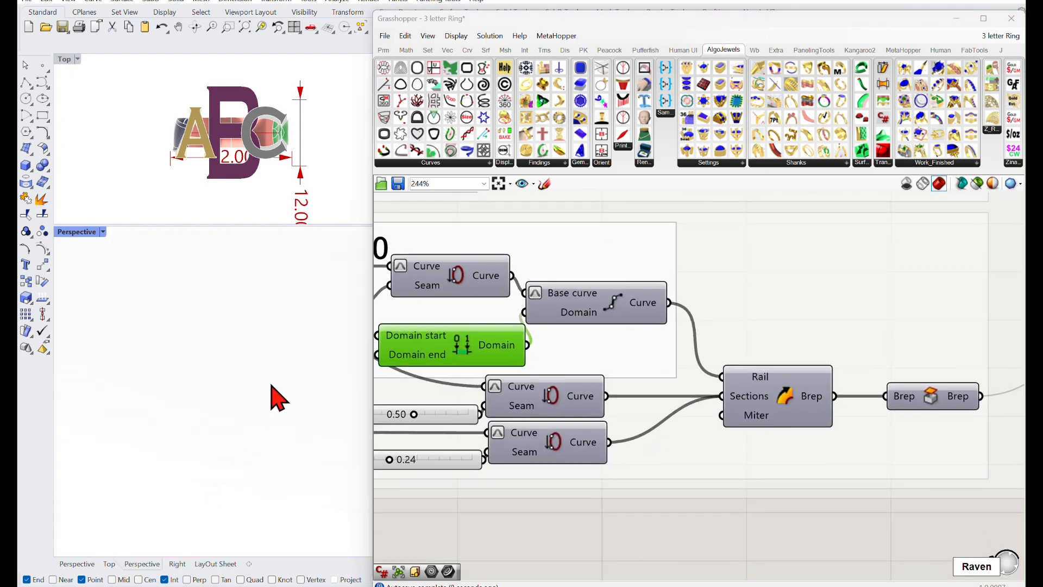
# Step: Follow the rail sweep output to the Right Side Blend Parts colour display and inspect the shank from several sides
pyautogui.scroll(-5, 272, 399)
pyautogui.scroll(3, 223, 503)
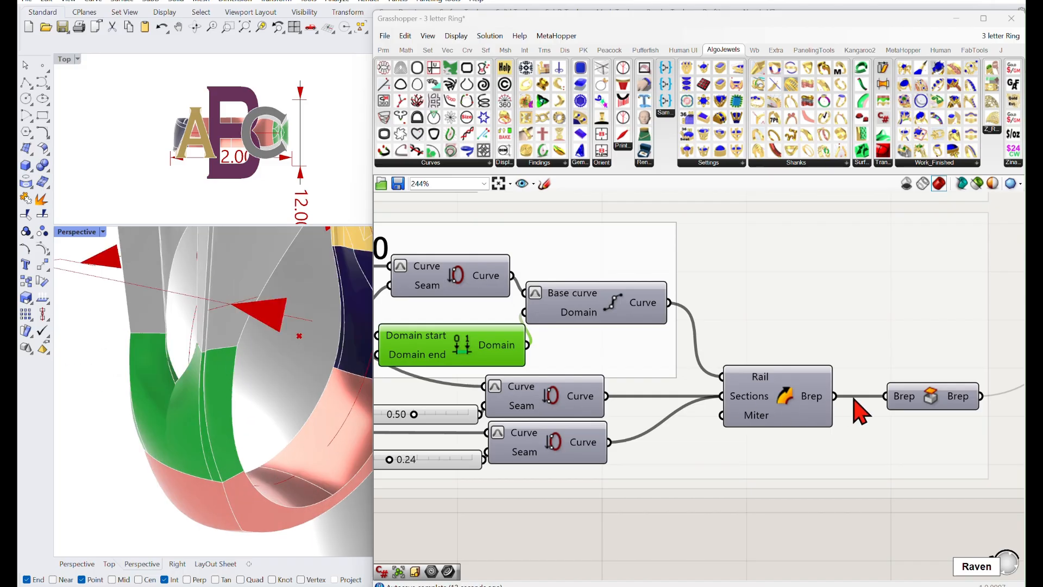
pyautogui.moveTo(948, 398); pyautogui.dragTo(836, 411, button='right')
pyautogui.scroll(-5, 837, 411)
pyautogui.moveTo(902, 379); pyautogui.dragTo(711, 397, button='right')
pyautogui.moveTo(808, 392); pyautogui.dragTo(753, 403, button='right')
pyautogui.moveTo(284, 449); pyautogui.dragTo(277, 492, button='right')
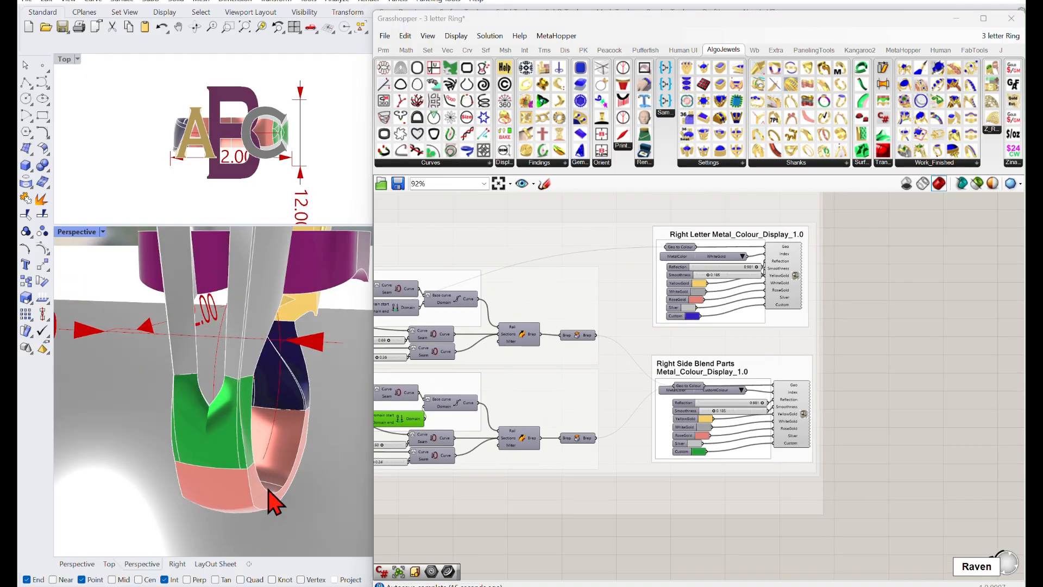
pyautogui.moveTo(284, 445); pyautogui.dragTo(143, 358, button='right')
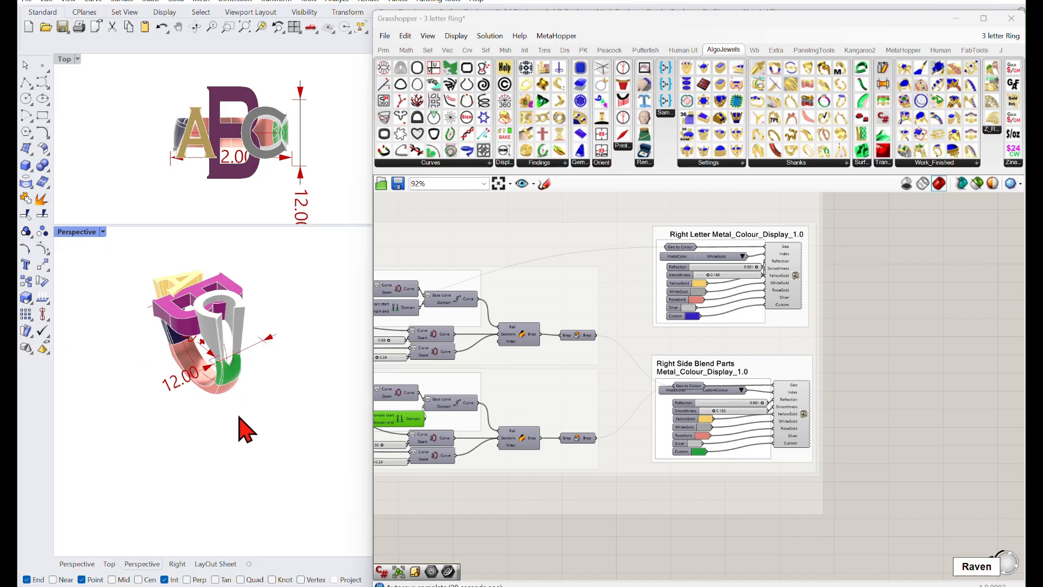
pyautogui.moveTo(244, 430); pyautogui.dragTo(310, 380, button='right')
pyautogui.scroll(-3, 572, 408)
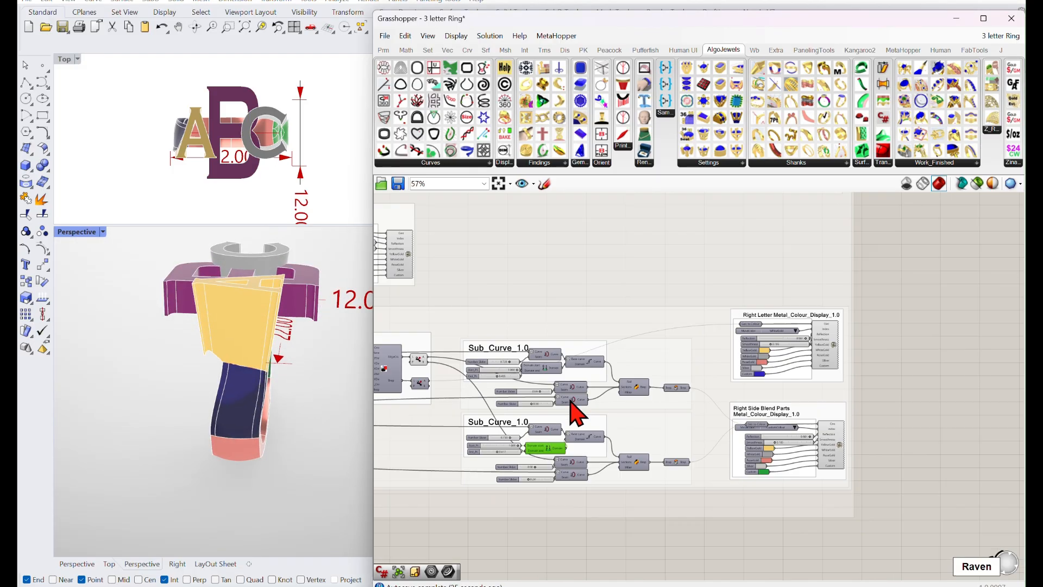
# Step: Set Move ZDir in the Left Letter's Clipping_Plain_Cutter_1.0 to 4.88 and inspect the ring
pyautogui.scroll(-2, 571, 401)
pyautogui.moveTo(505, 391); pyautogui.dragTo(670, 402, button='right')
pyautogui.moveTo(650, 316); pyautogui.dragTo(684, 363, button='right')
pyautogui.moveTo(573, 313); pyautogui.dragTo(659, 400, button='right')
pyautogui.scroll(1, 641, 318)
pyautogui.scroll(3, 641, 323)
pyautogui.scroll(2, 686, 361)
pyautogui.scroll(3, 761, 312)
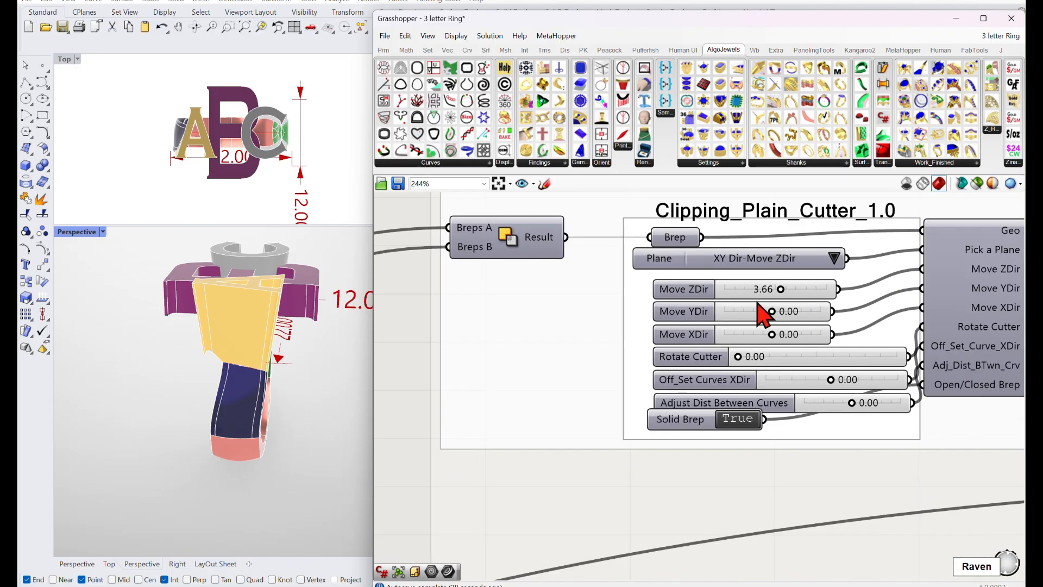
pyautogui.moveTo(778, 288); pyautogui.dragTo(783, 296)
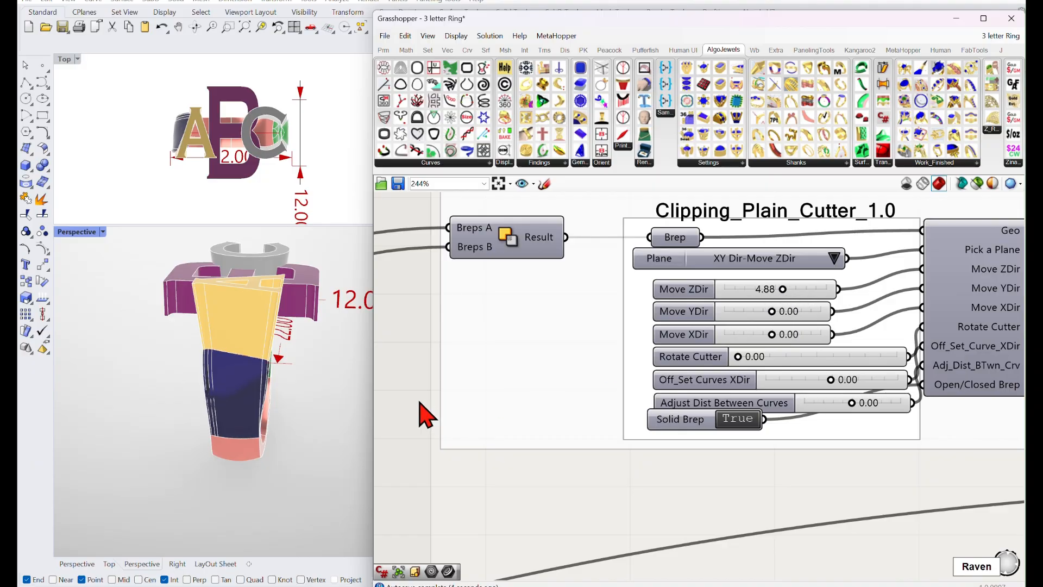
pyautogui.moveTo(261, 353); pyautogui.dragTo(335, 459, button='right')
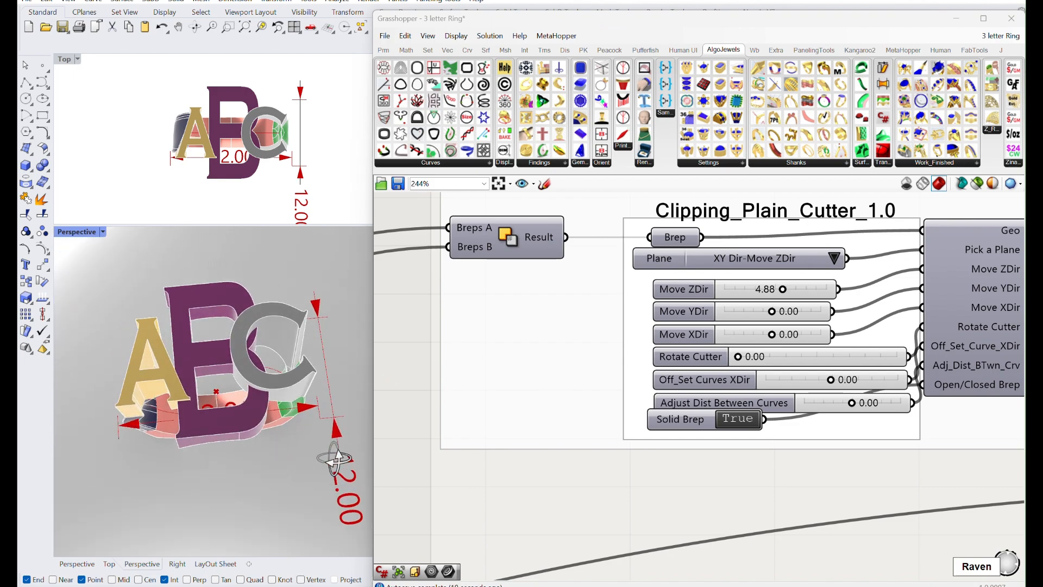
# Step: Review the whole 3 letter Ring definition and open the recent document 3 letter Ring test
pyautogui.scroll(-10, 489, 419)
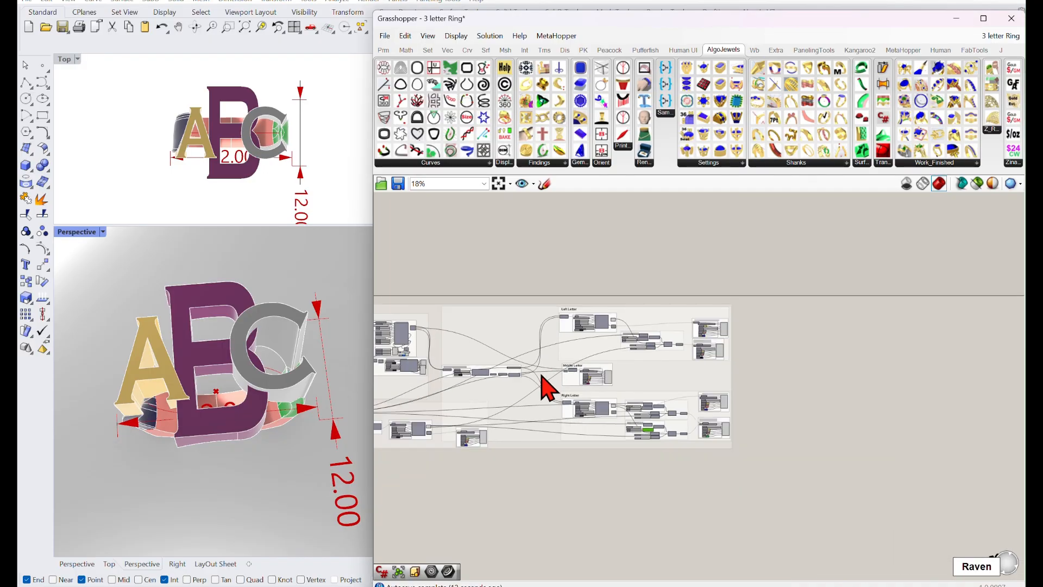
pyautogui.moveTo(546, 388); pyautogui.dragTo(581, 358, button='right')
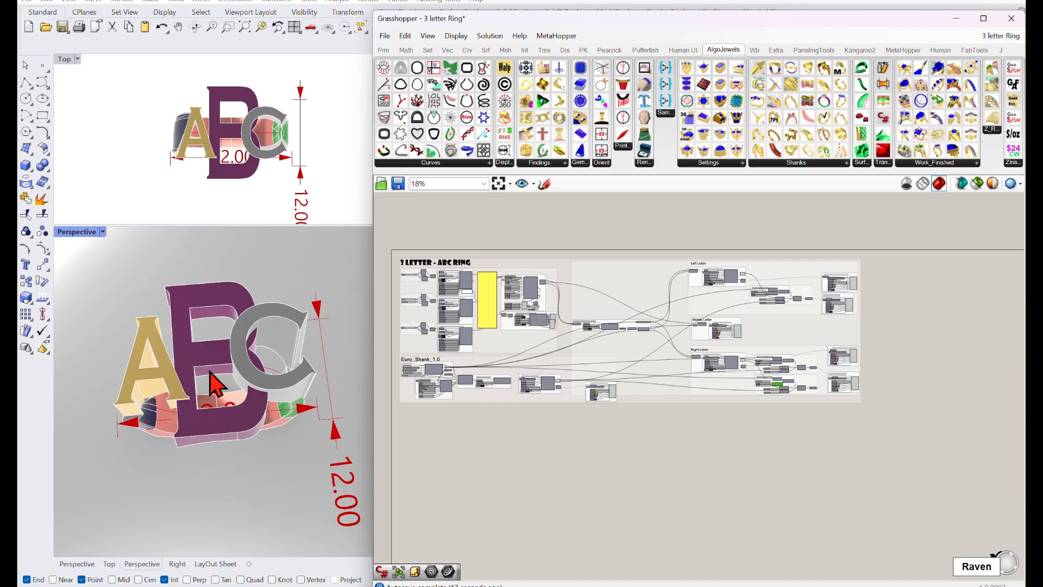
pyautogui.scroll(1, 511, 314)
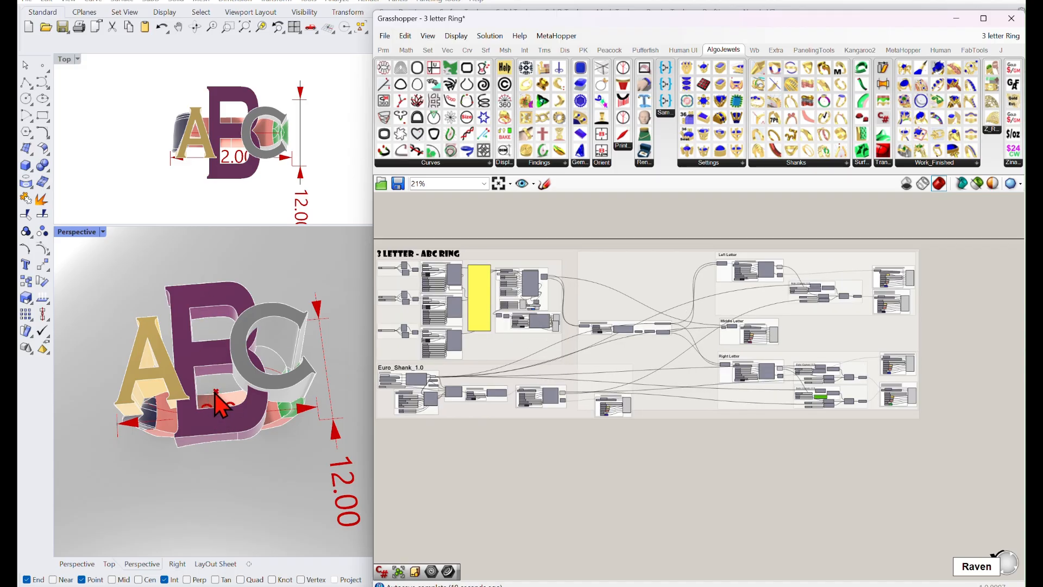
pyautogui.click(385, 36)
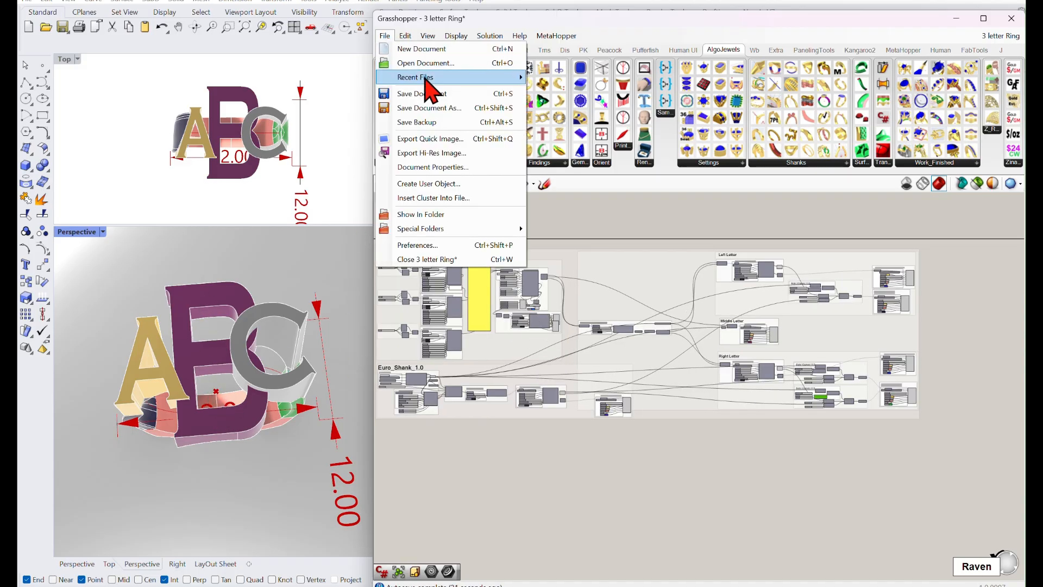
pyautogui.moveTo(426, 78)
pyautogui.click(589, 116)
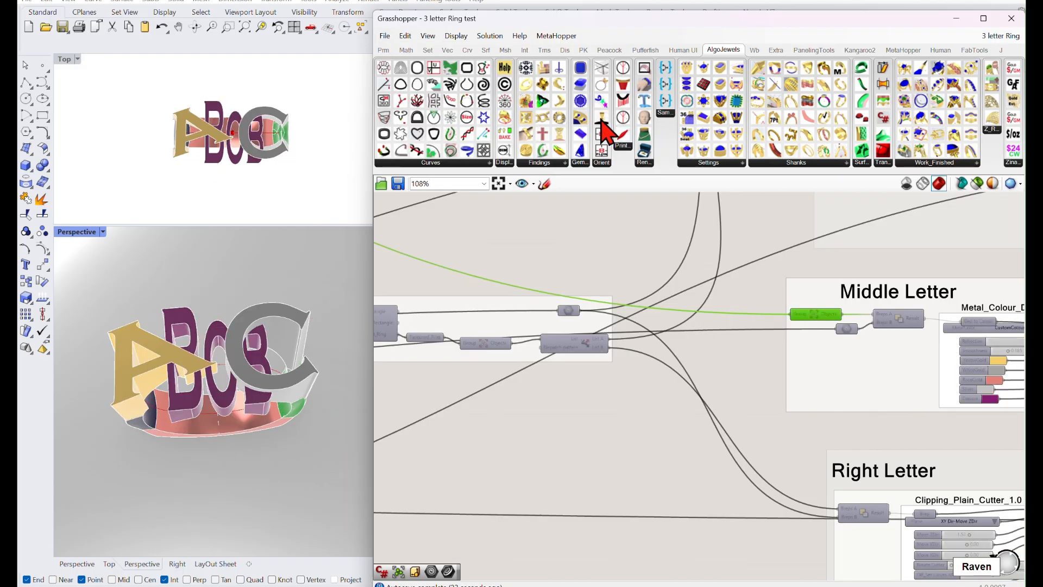
# Step: Replace the text in the Middle letter's Text_To_Surface_1.0 with "cat" and view the ring
pyautogui.scroll(-3, 523, 384)
pyautogui.scroll(4, 617, 377)
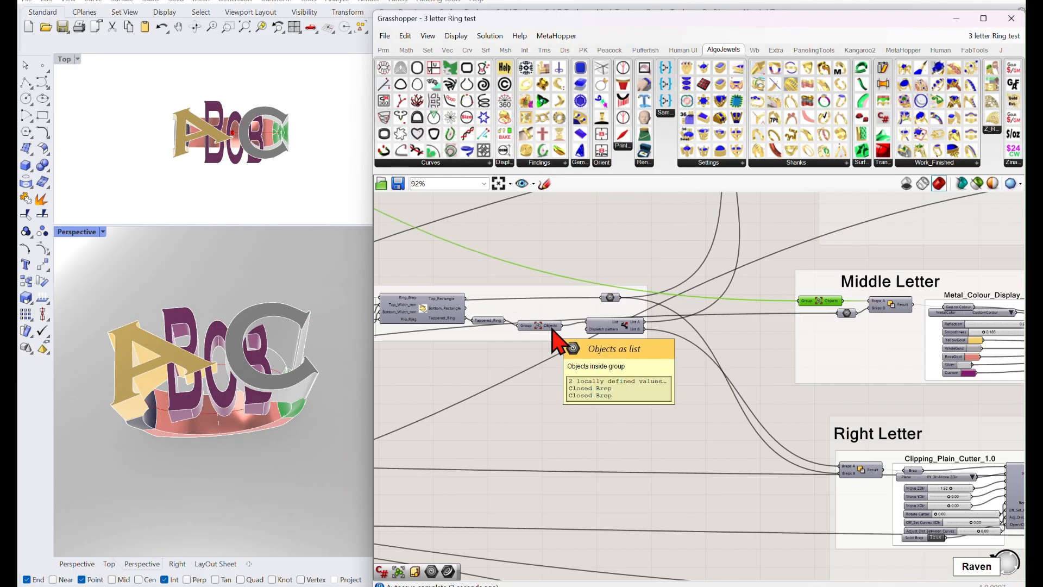
pyautogui.scroll(-6, 559, 340)
pyautogui.moveTo(558, 344); pyautogui.dragTo(636, 363, button='right')
pyautogui.scroll(6, 594, 321)
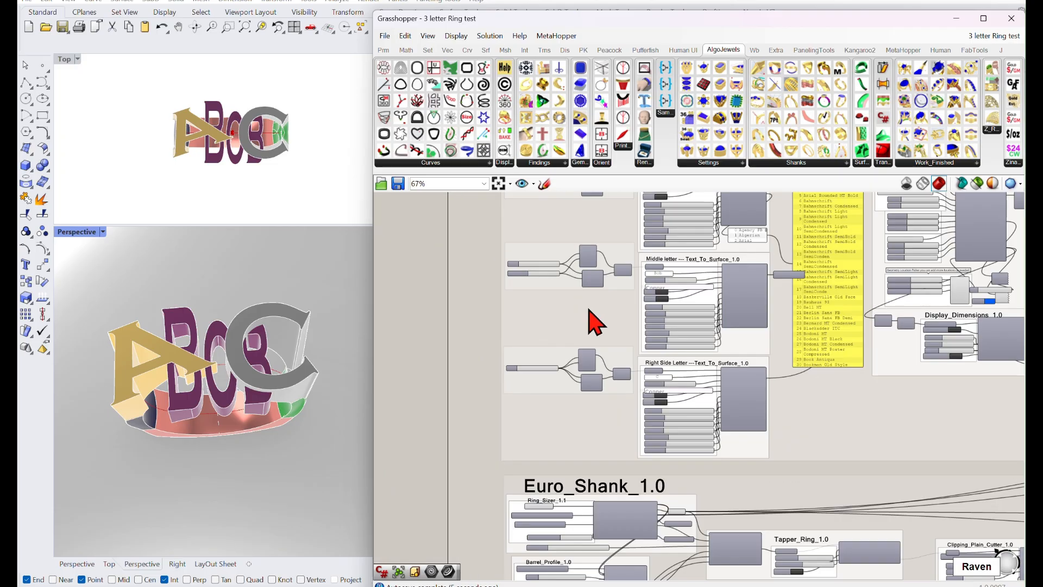
pyautogui.moveTo(288, 405); pyautogui.dragTo(209, 397, button='right')
pyautogui.scroll(4, 198, 391)
pyautogui.scroll(-5, 256, 373)
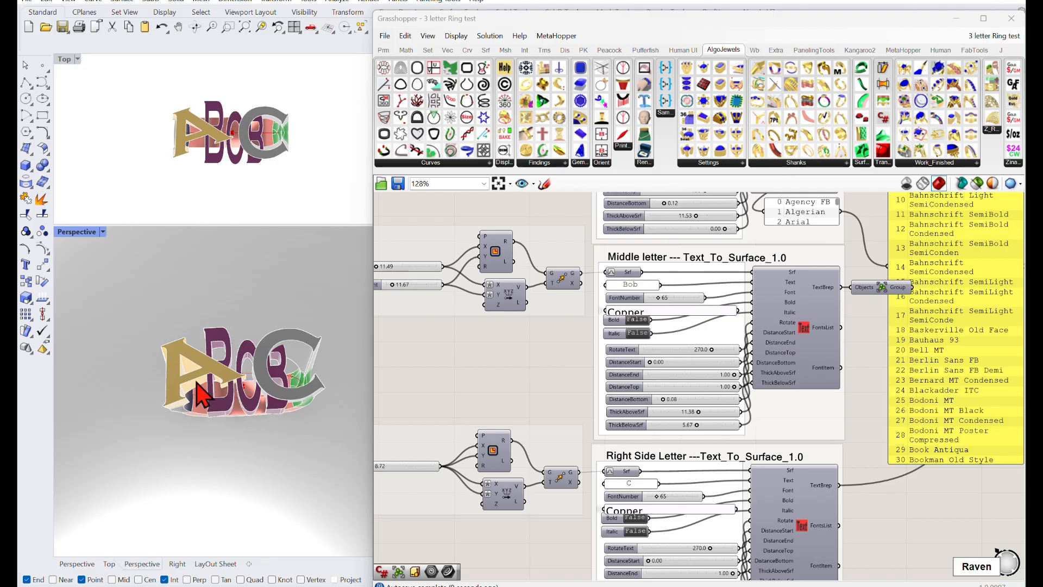
pyautogui.scroll(4, 650, 287)
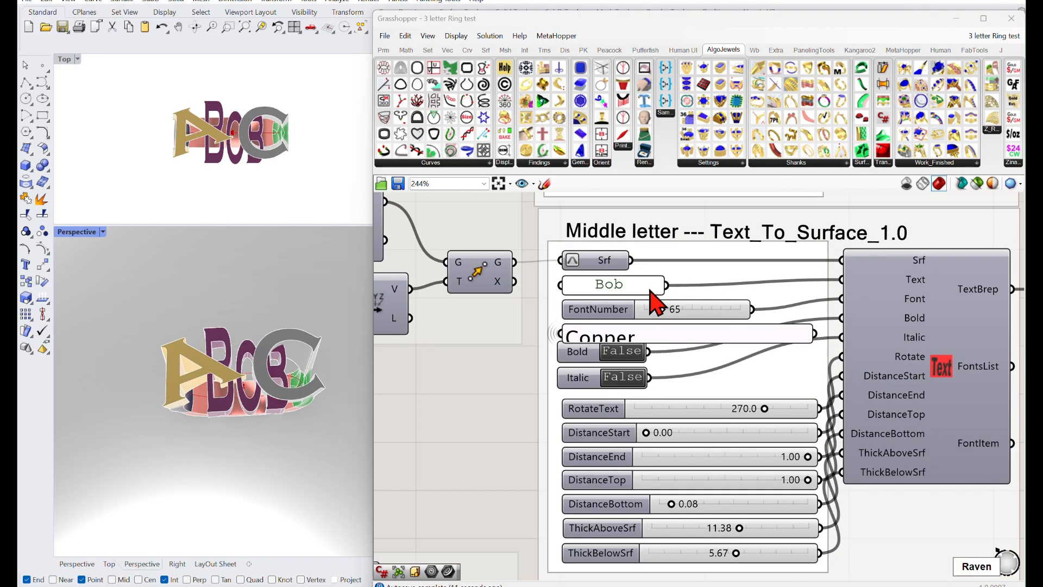
pyautogui.doubleClick(652, 284)
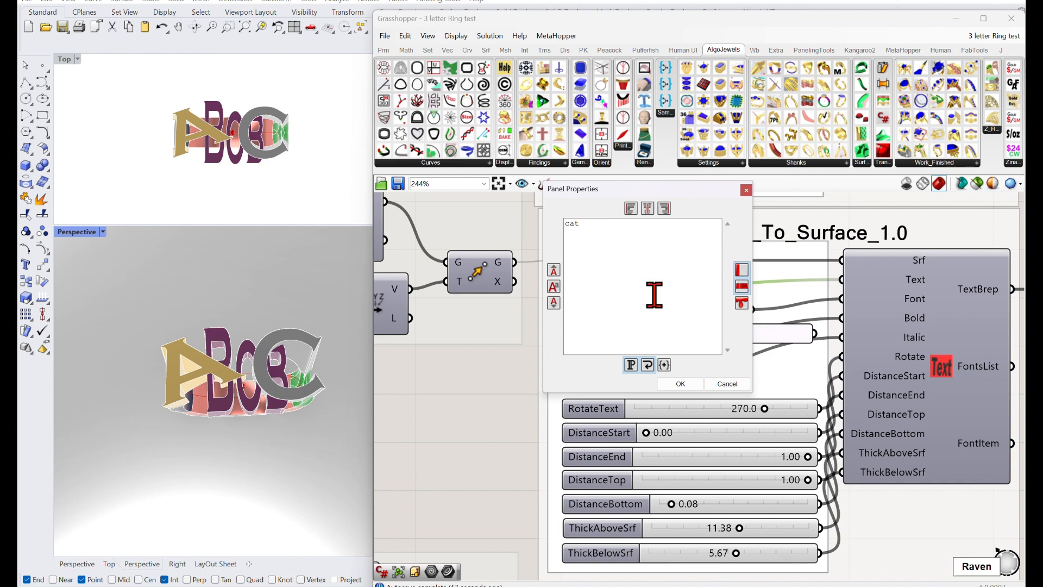
pyautogui.click(681, 383)
pyautogui.moveTo(278, 412); pyautogui.dragTo(315, 409, button='right')
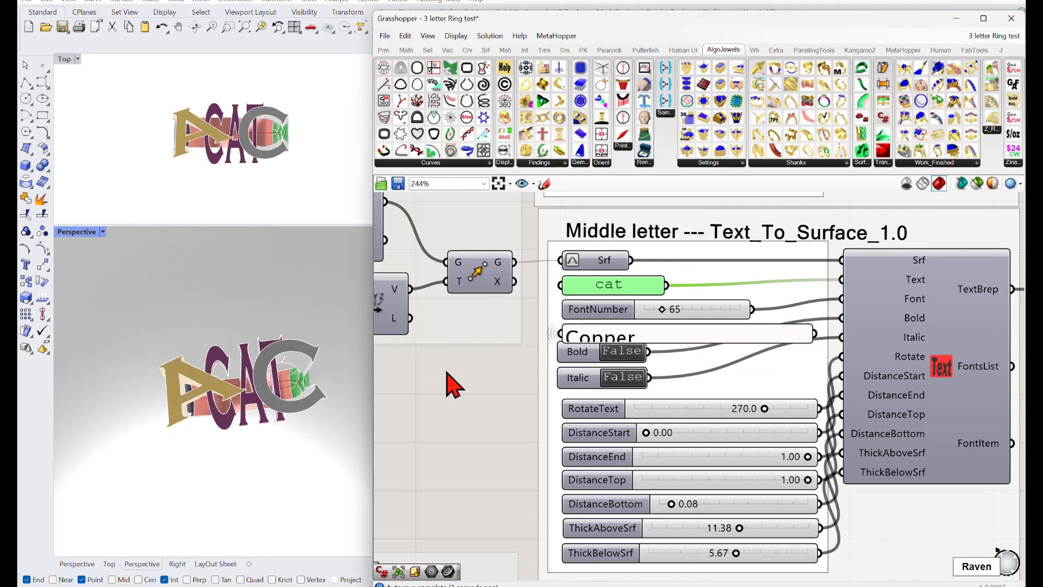
# Step: Change the text in the Middle letter's Text_To_Surface_1.0 to the single letter "b"
pyautogui.scroll(-3, 566, 373)
pyautogui.scroll(3, 593, 368)
pyautogui.scroll(-2, 560, 353)
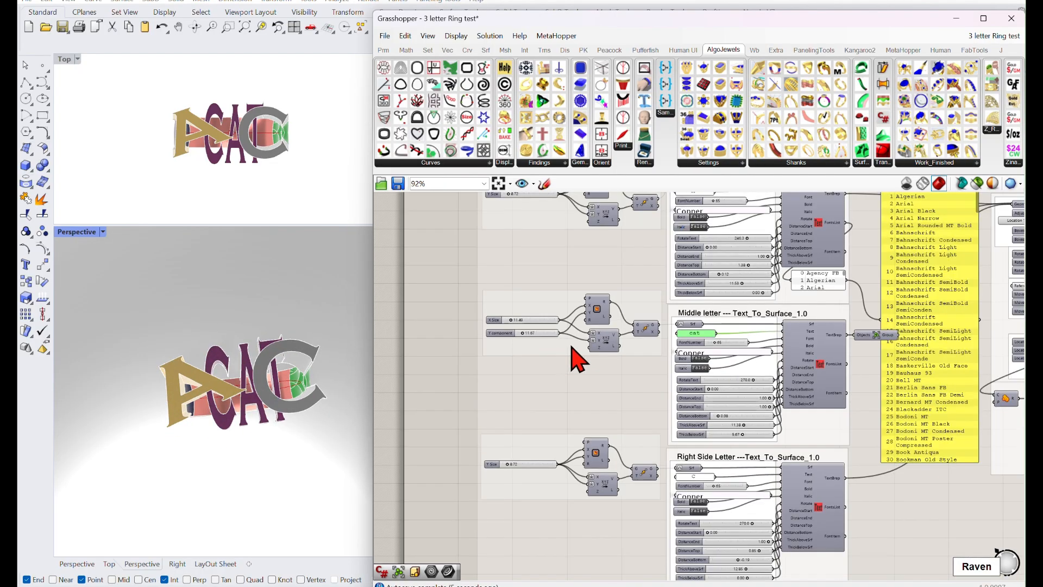
pyautogui.scroll(-1, 630, 347)
pyautogui.scroll(5, 600, 372)
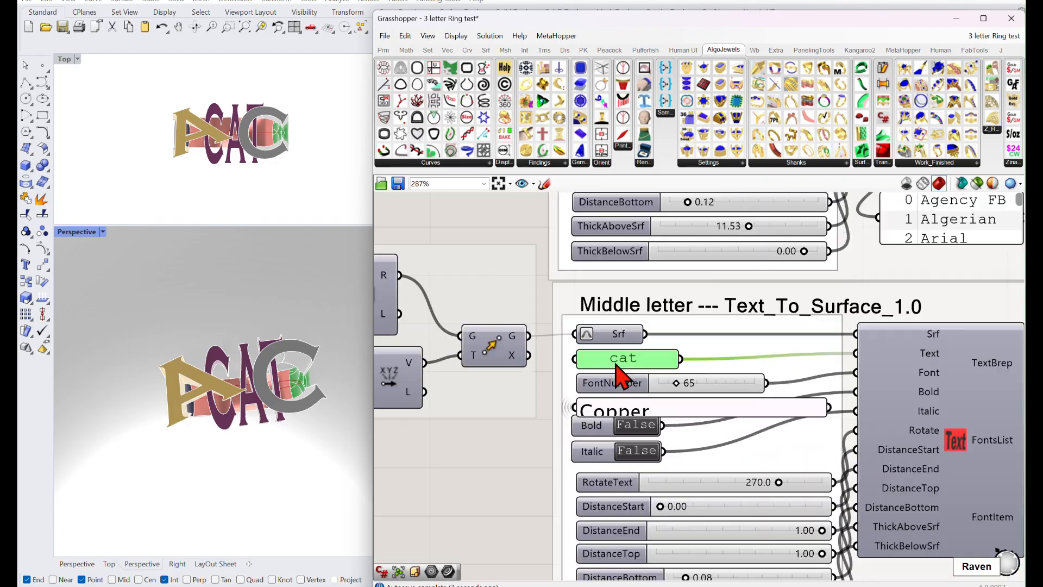
pyautogui.doubleClick(619, 363)
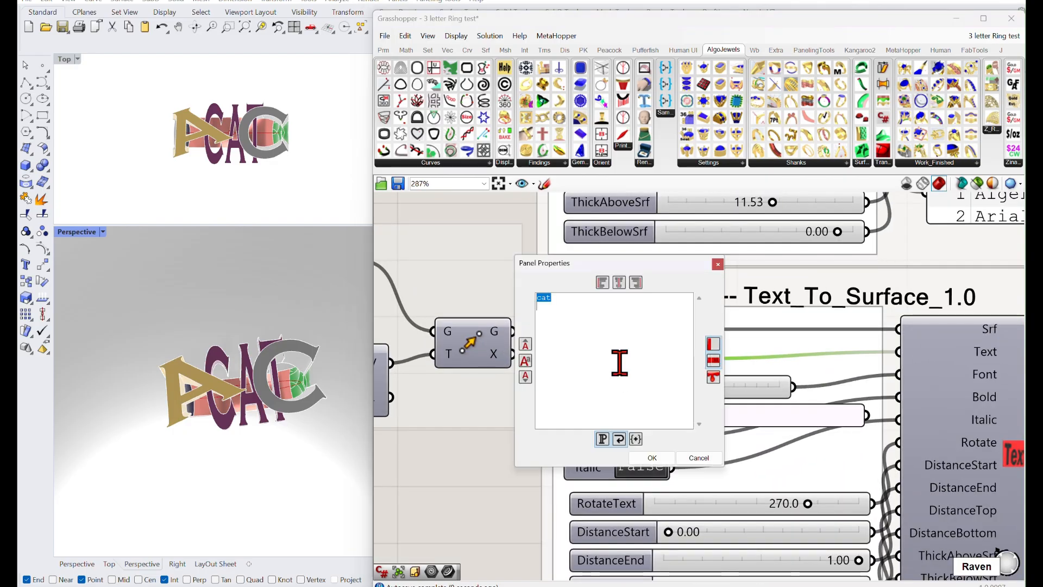
pyautogui.write('b')
pyautogui.click(654, 459)
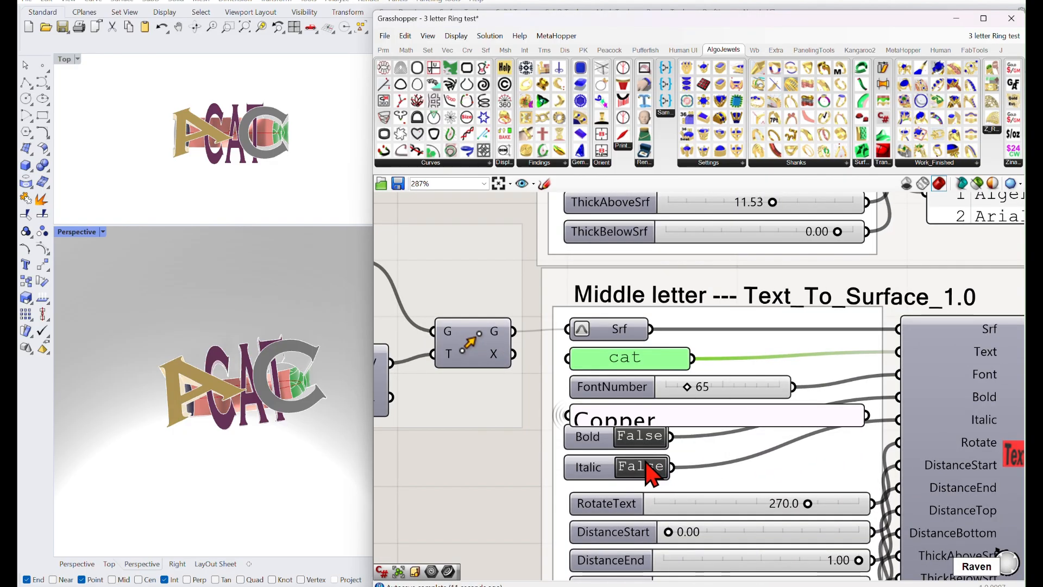
pyautogui.scroll(-4, 486, 402)
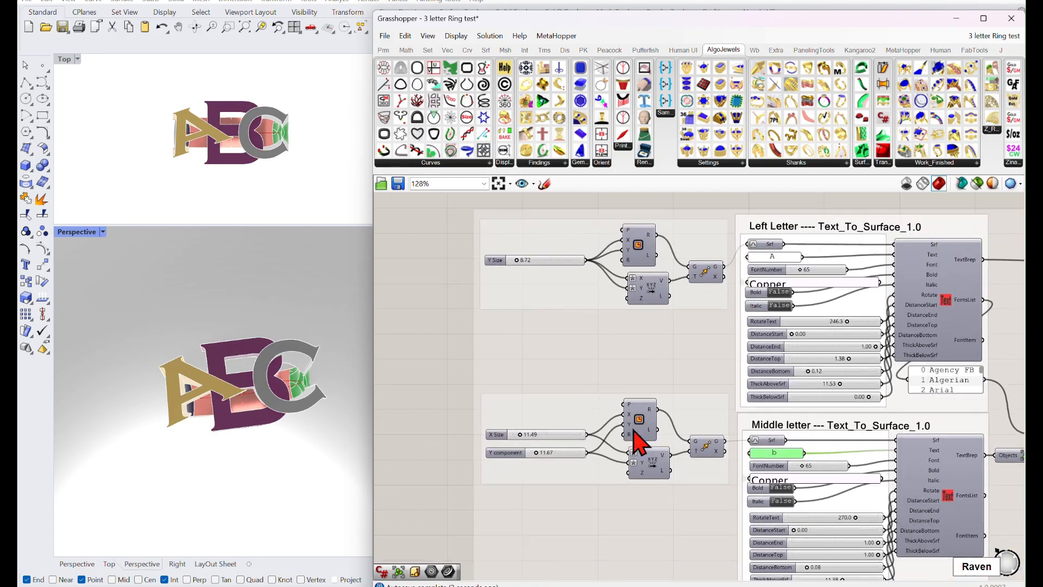
# Step: Try FontNumber 105 and 98 for the Left Letter and inspect how the letter meets the shank
pyautogui.scroll(5, 625, 296)
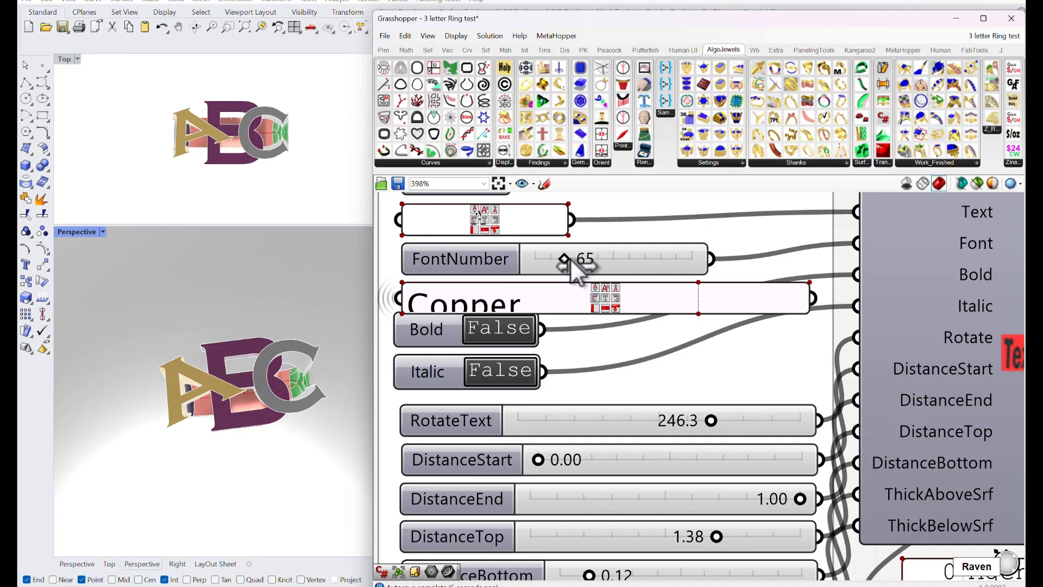
pyautogui.moveTo(569, 258); pyautogui.dragTo(587, 256)
pyautogui.moveTo(333, 331); pyautogui.dragTo(231, 398, button='right')
pyautogui.scroll(7, 218, 372)
pyautogui.scroll(-3, 231, 398)
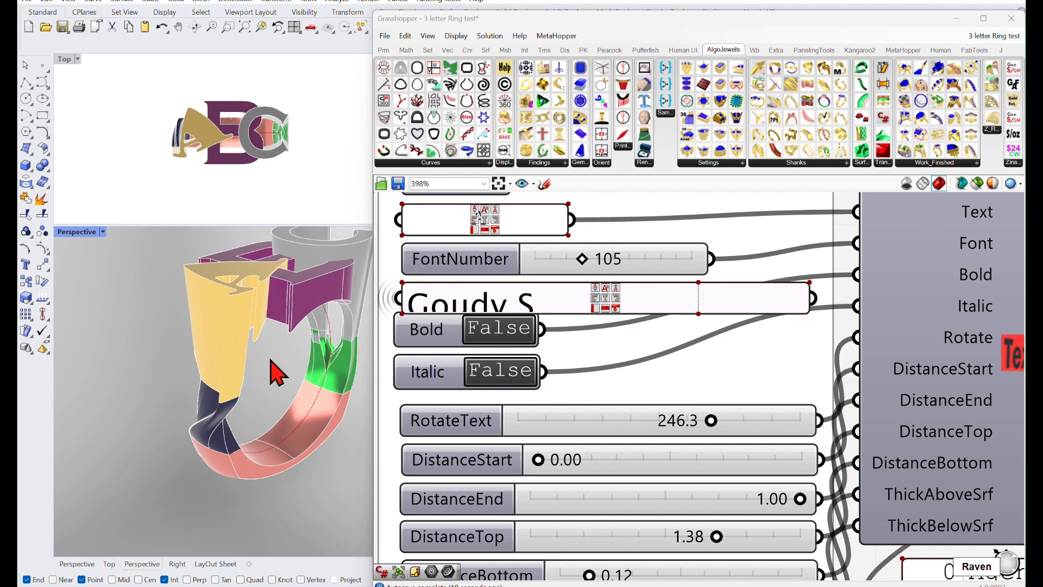
pyautogui.scroll(2, 574, 273)
pyautogui.moveTo(593, 255); pyautogui.dragTo(585, 256)
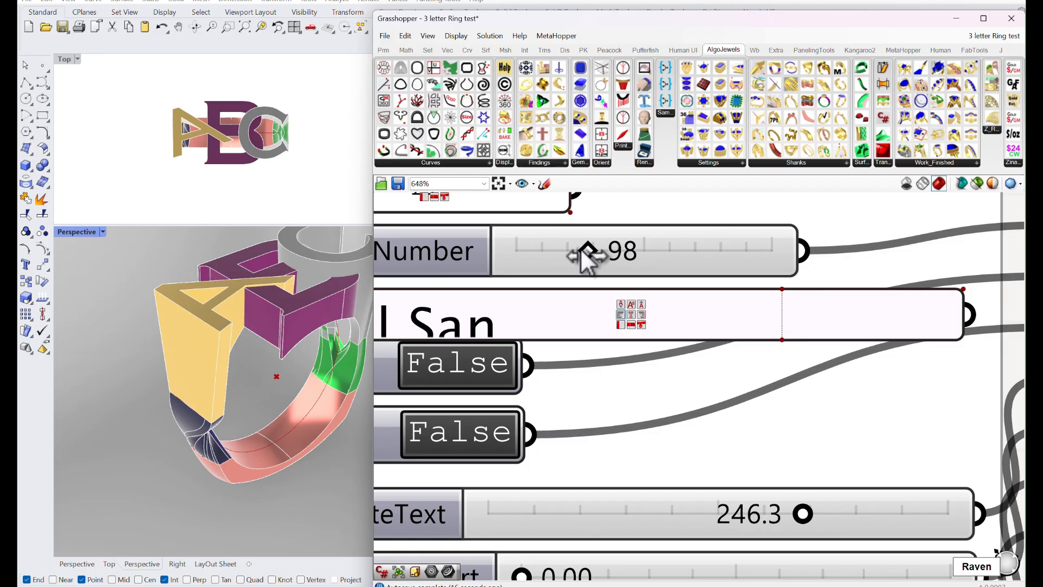
# Step: Set the Left Letter's FontNumber to 83 and view the ring from the front
pyautogui.moveTo(581, 253); pyautogui.dragTo(569, 248)
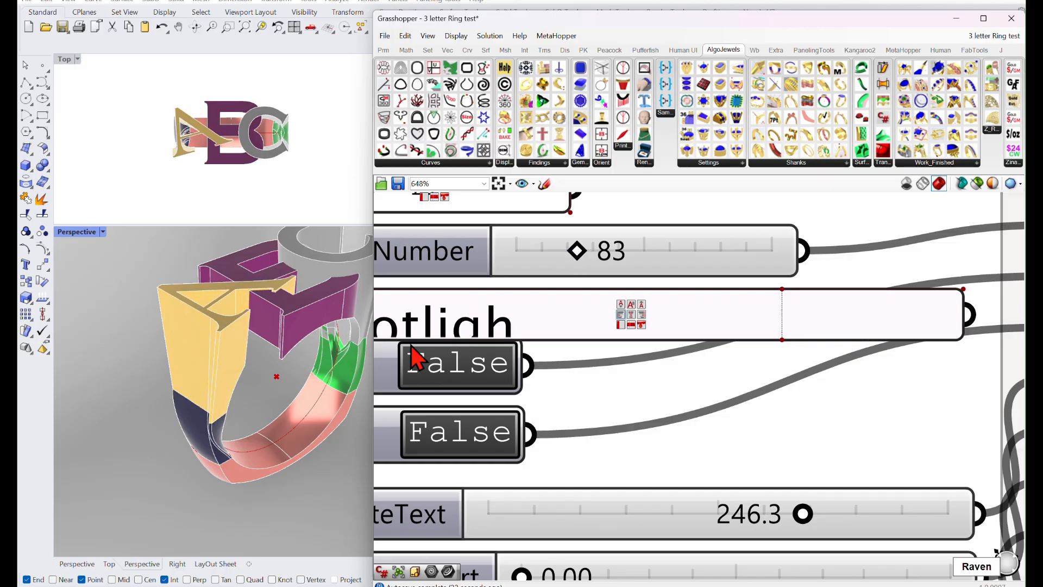
pyautogui.moveTo(267, 401); pyautogui.dragTo(314, 407, button='right')
pyautogui.scroll(-5, 269, 377)
pyautogui.scroll(-8, 625, 326)
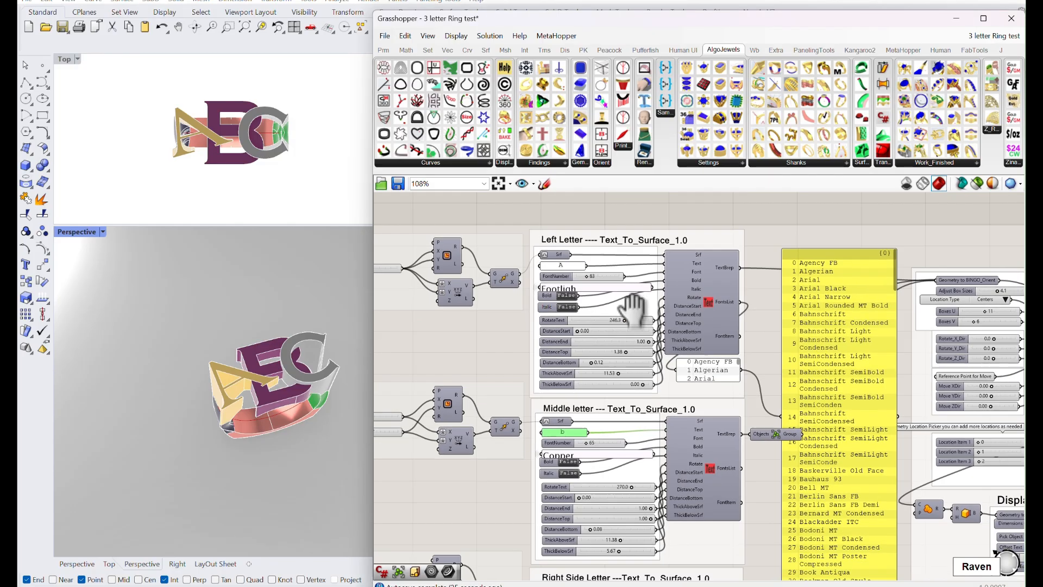
# Step: Set the Middle letter's FontNumber to 92 and inspect the script letter on the ring
pyautogui.moveTo(633, 310); pyautogui.dragTo(629, 304, button='right')
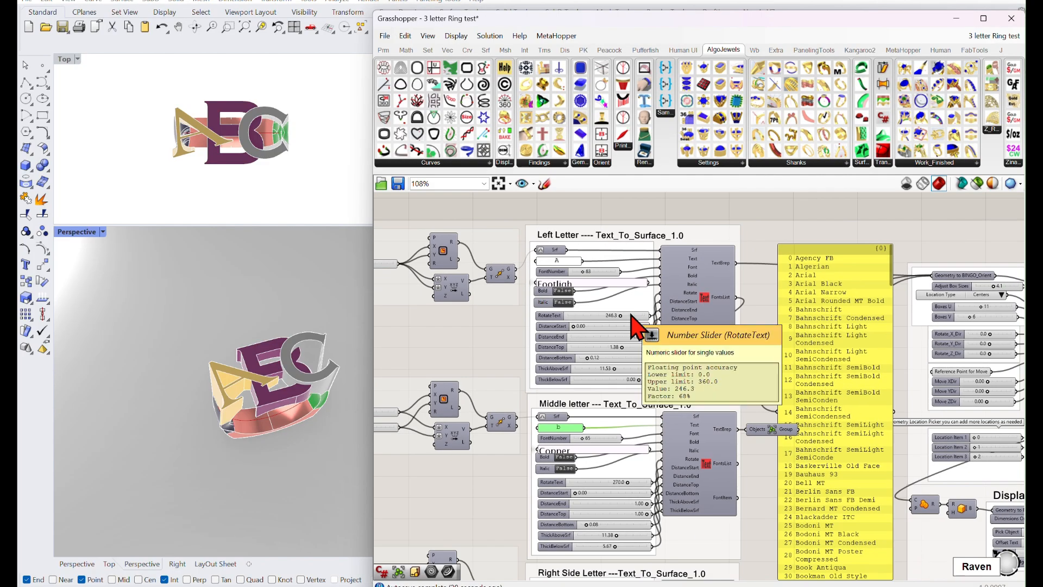
pyautogui.scroll(6, 563, 407)
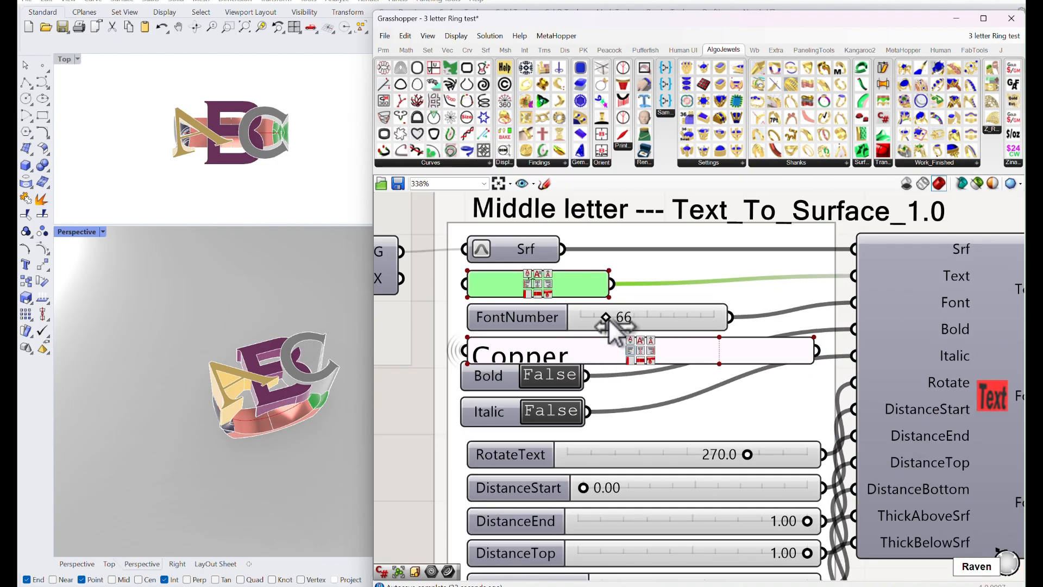
pyautogui.moveTo(609, 321); pyautogui.dragTo(615, 318)
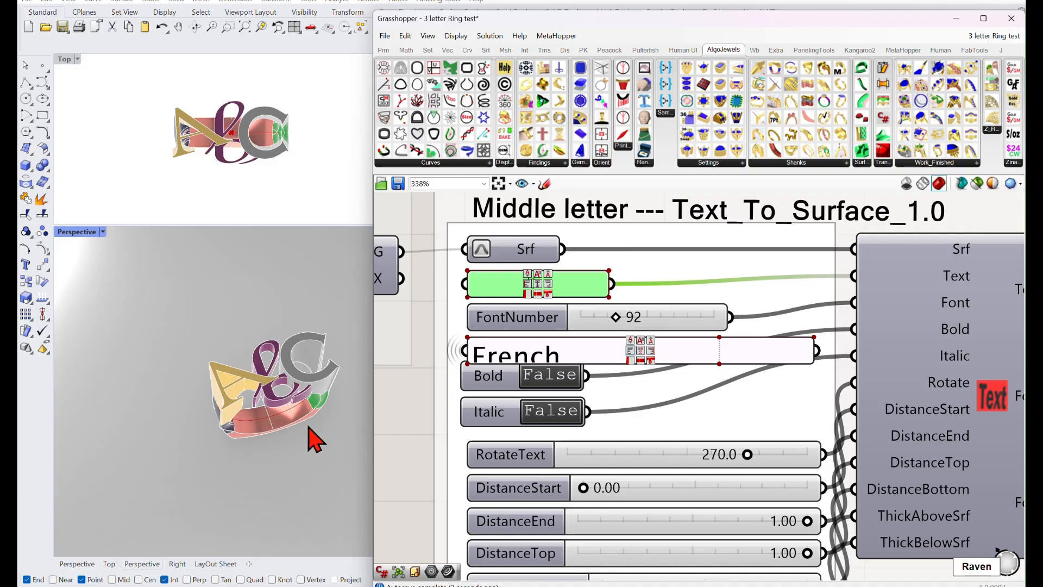
pyautogui.moveTo(309, 427); pyautogui.dragTo(288, 439, button='right')
pyautogui.scroll(-4, 291, 331)
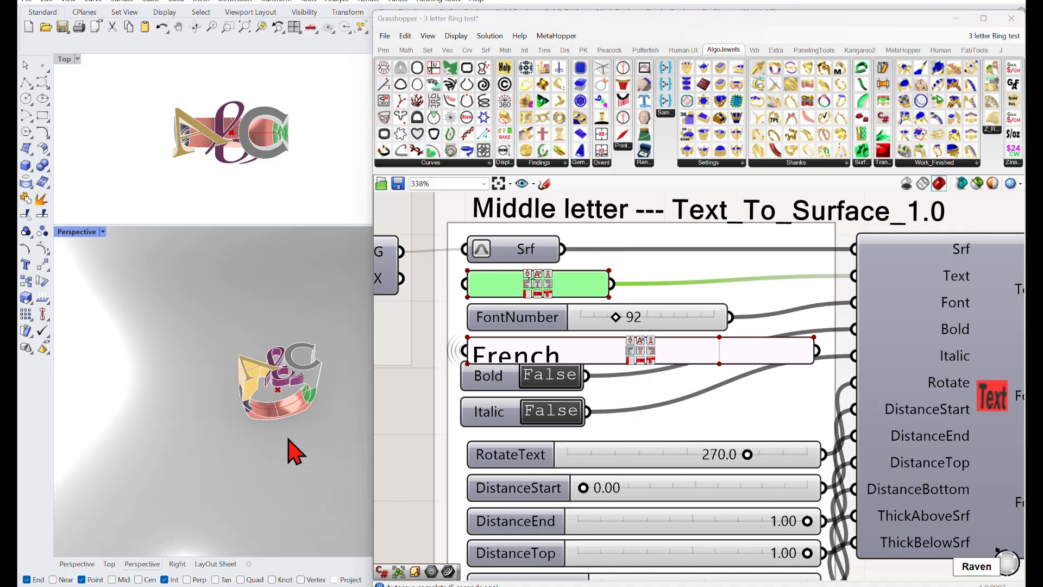
pyautogui.scroll(8, 304, 398)
pyautogui.moveTo(308, 365); pyautogui.dragTo(313, 371, button='right')
pyautogui.scroll(-4, 536, 386)
# Step: Set the Y component feeding the Middle letter to 17.45 and inspect the enlarged letter on the ring
pyautogui.moveTo(534, 392); pyautogui.dragTo(582, 332, button='right')
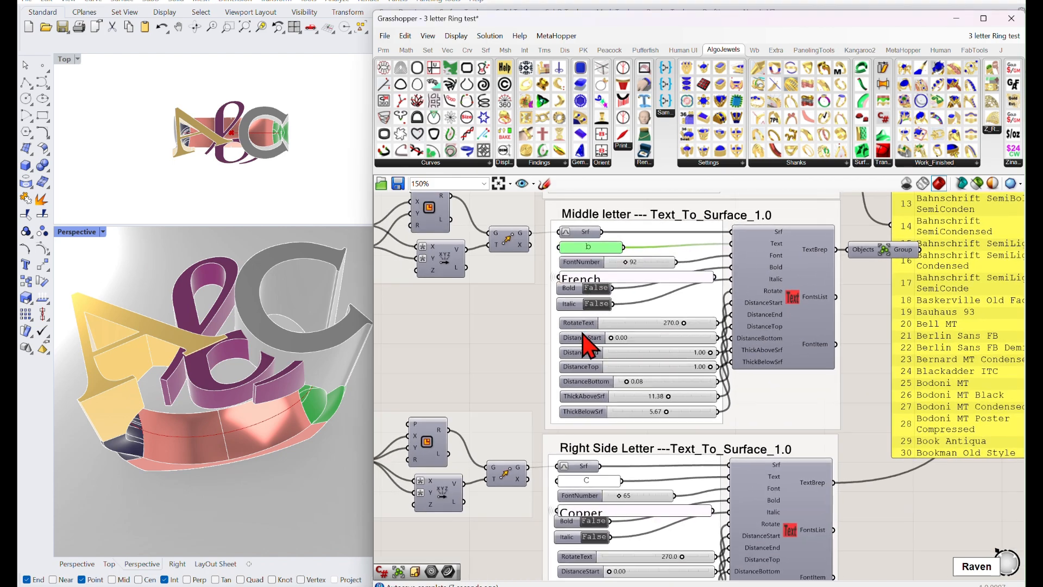
pyautogui.scroll(-2, 584, 348)
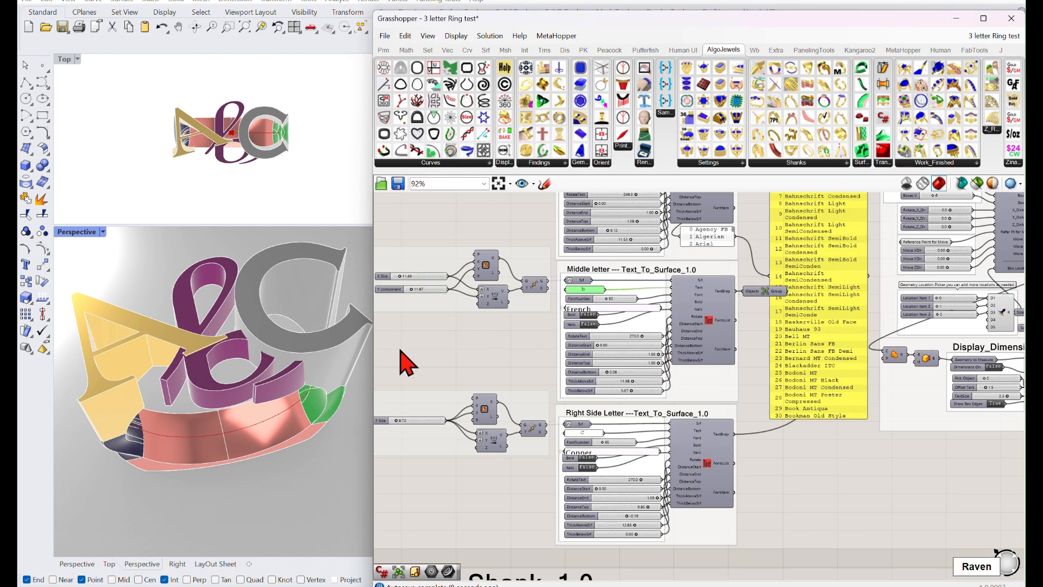
pyautogui.scroll(4, 463, 354)
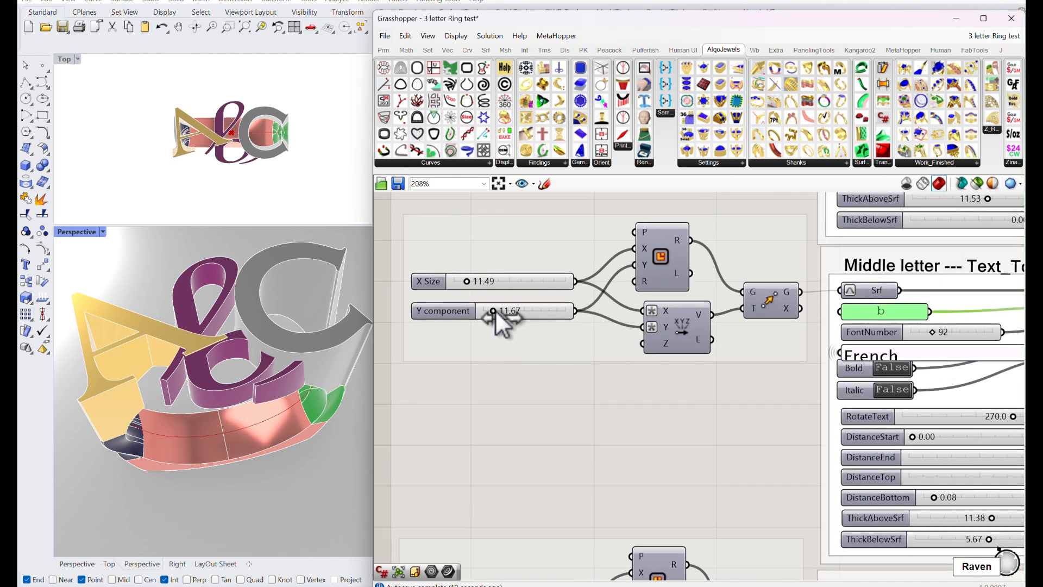
pyautogui.moveTo(494, 310); pyautogui.dragTo(498, 311)
pyautogui.moveTo(337, 356); pyautogui.dragTo(326, 386, button='right')
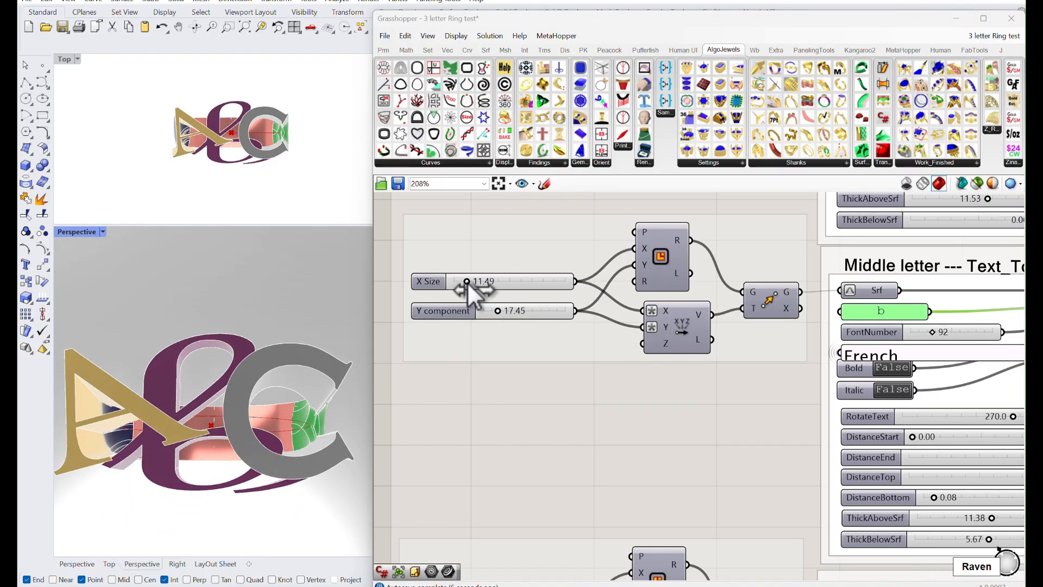
pyautogui.moveTo(466, 281); pyautogui.dragTo(467, 282)
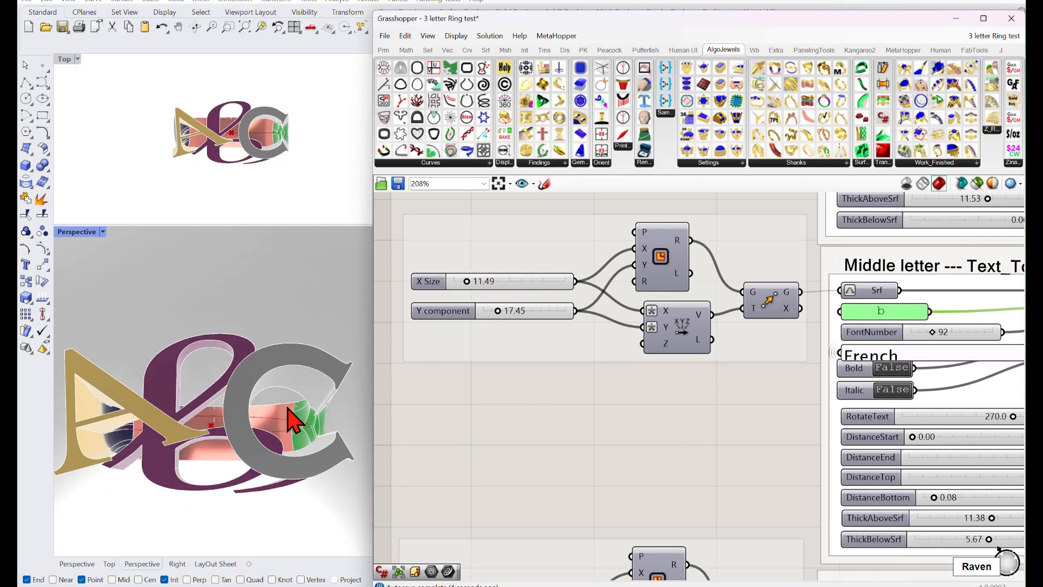
pyautogui.moveTo(261, 304); pyautogui.dragTo(293, 389, button='right')
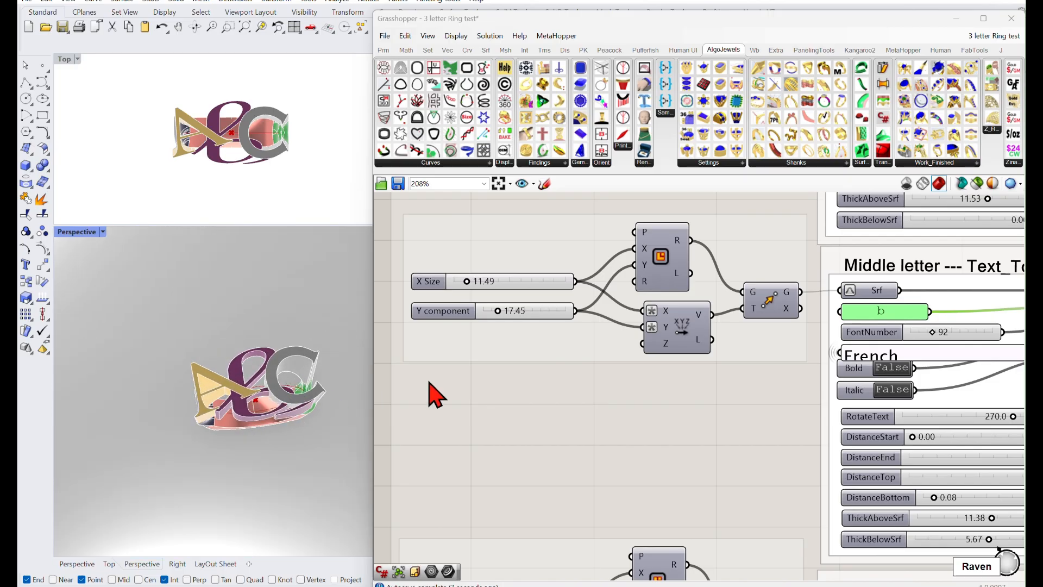
# Step: Look over the definition from the three letter text groups to the Left, Middle and Right Letter clipping groups
pyautogui.scroll(-5, 552, 401)
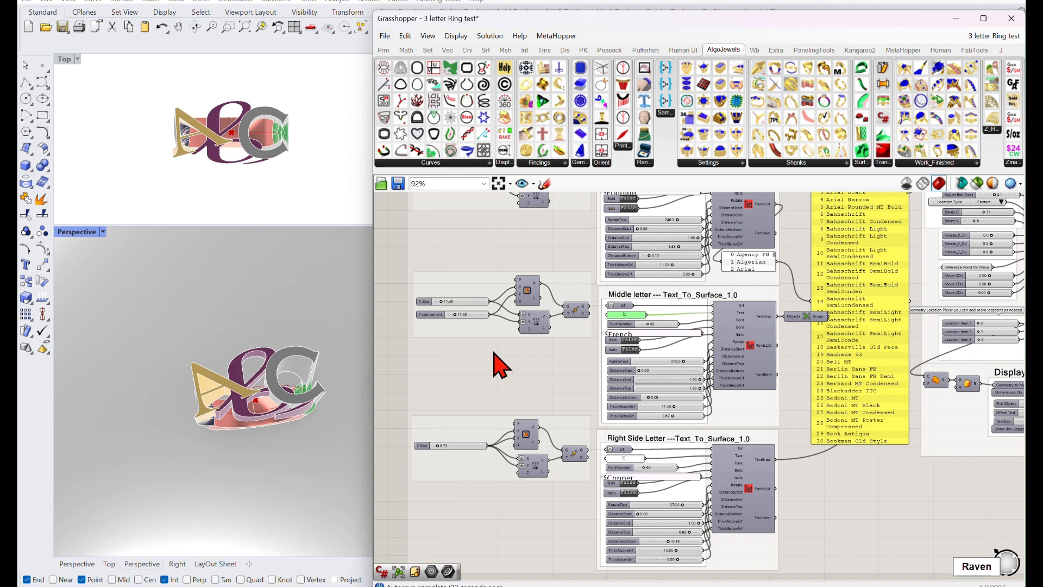
pyautogui.scroll(4, 323, 192)
pyautogui.moveTo(330, 198); pyautogui.dragTo(353, 223, button='right')
pyautogui.moveTo(332, 329)
pyautogui.mouseDown(button='right')
pyautogui.moveTo(320, 294)
pyautogui.moveTo(329, 335)
pyautogui.mouseUp(button='right')
pyautogui.scroll(-4, 570, 320)
pyautogui.scroll(-1, 568, 309)
pyautogui.moveTo(568, 309); pyautogui.dragTo(493, 296, button='right')
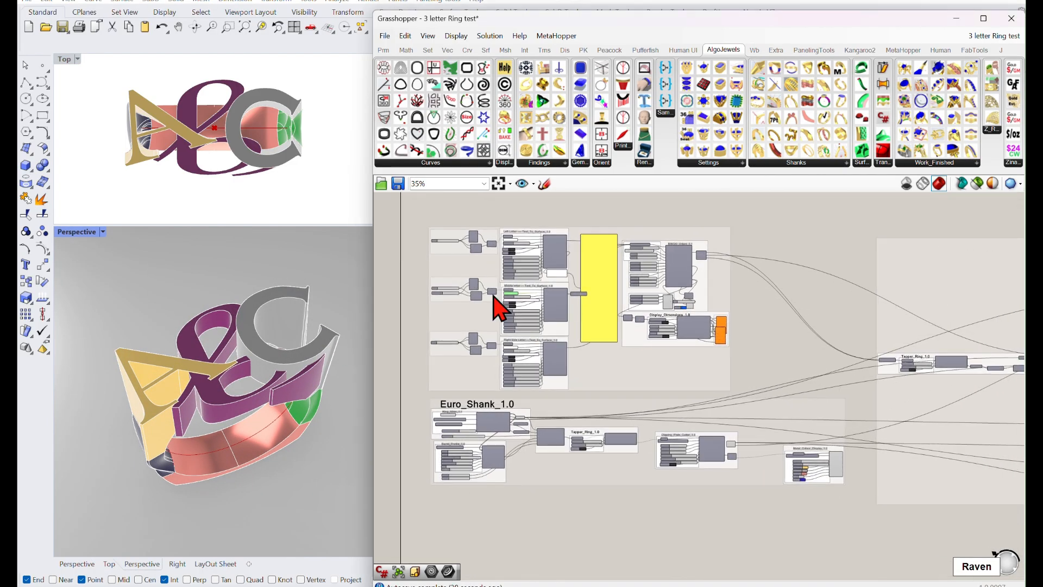
pyautogui.scroll(3, 495, 287)
pyautogui.scroll(-3, 779, 376)
pyautogui.moveTo(842, 393); pyautogui.dragTo(629, 377, button='right')
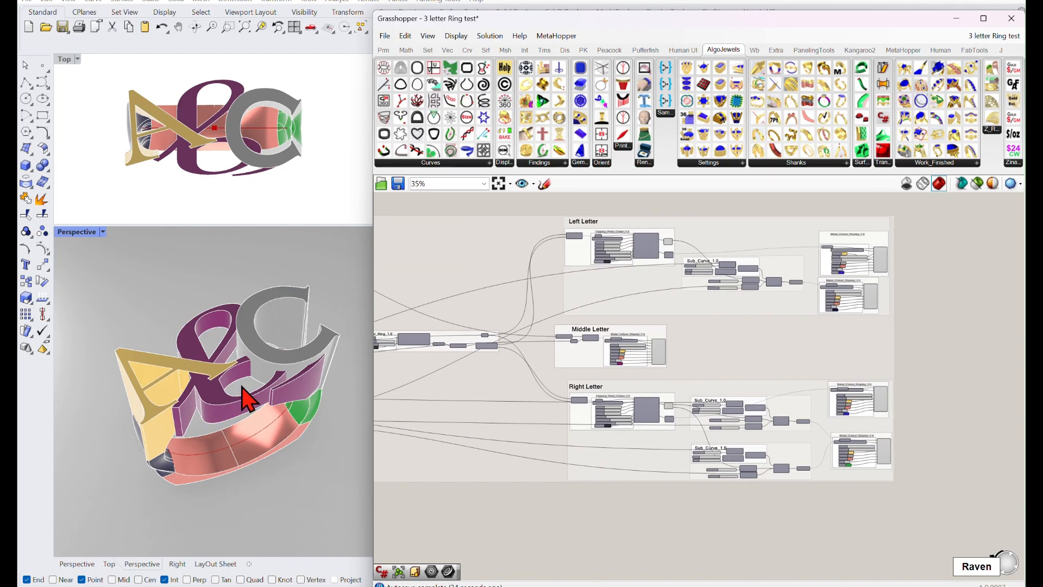
pyautogui.scroll(2, 248, 396)
pyautogui.moveTo(452, 381); pyautogui.dragTo(752, 399, button='right')
pyautogui.moveTo(516, 420); pyautogui.dragTo(668, 412, button='right')
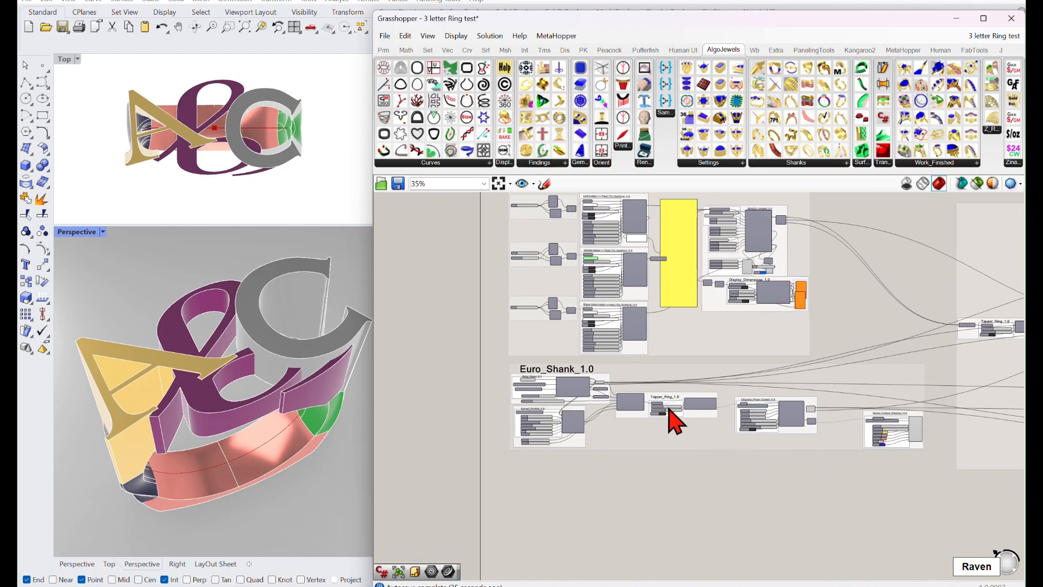
# Step: Try CND-USA_RingSize 5 in Ring_Sizer_1.1 and view the ring through its finger hole
pyautogui.scroll(8, 526, 396)
pyautogui.moveTo(360, 411)
pyautogui.mouseDown(button='right')
pyautogui.moveTo(339, 388)
pyautogui.moveTo(366, 435)
pyautogui.moveTo(346, 427)
pyautogui.mouseUp(button='right')
pyautogui.scroll(3, 562, 352)
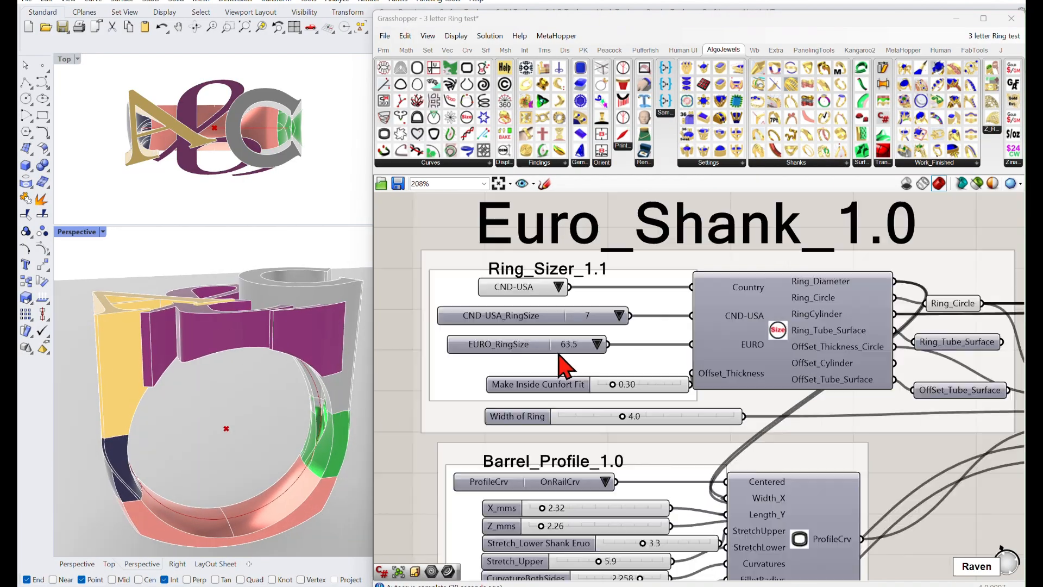
pyautogui.click(631, 308)
pyautogui.click(650, 189)
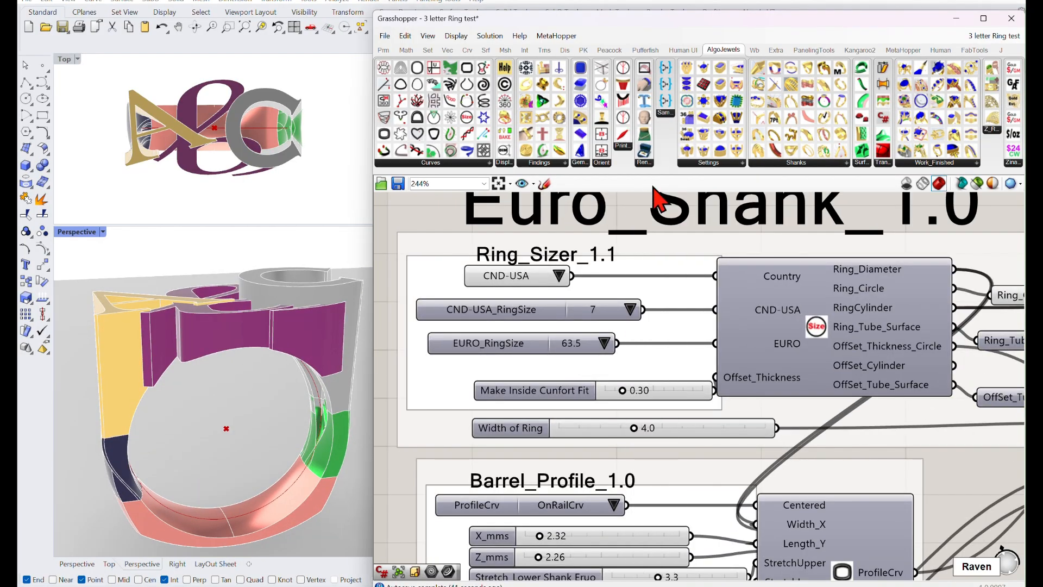
pyautogui.moveTo(311, 439); pyautogui.dragTo(303, 419, button='right')
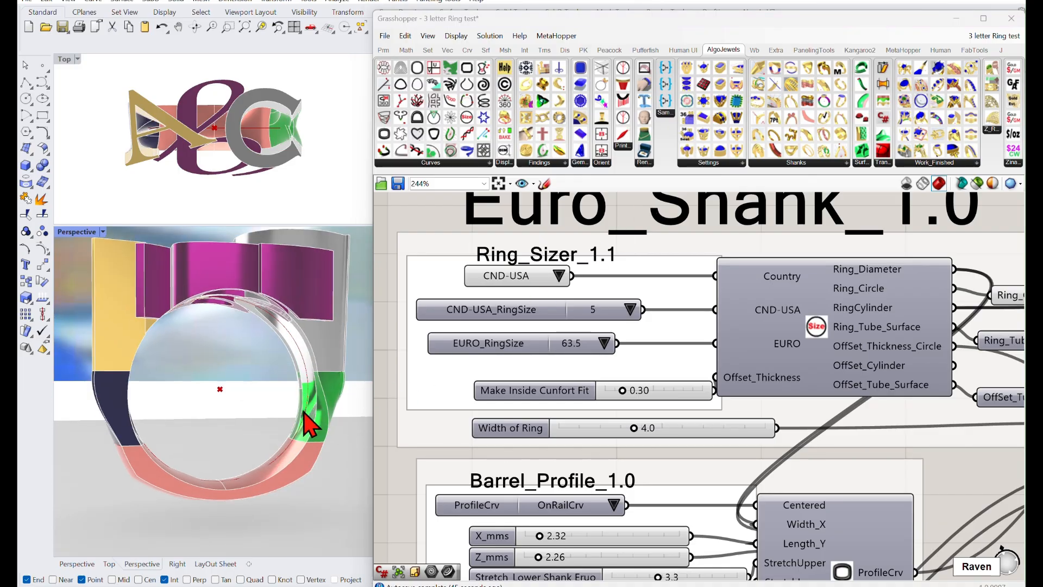
# Step: Set CND-USA_RingSize to 10 and inspect how the letters and side blends meet the shank
pyautogui.click(630, 309)
pyautogui.click(655, 428)
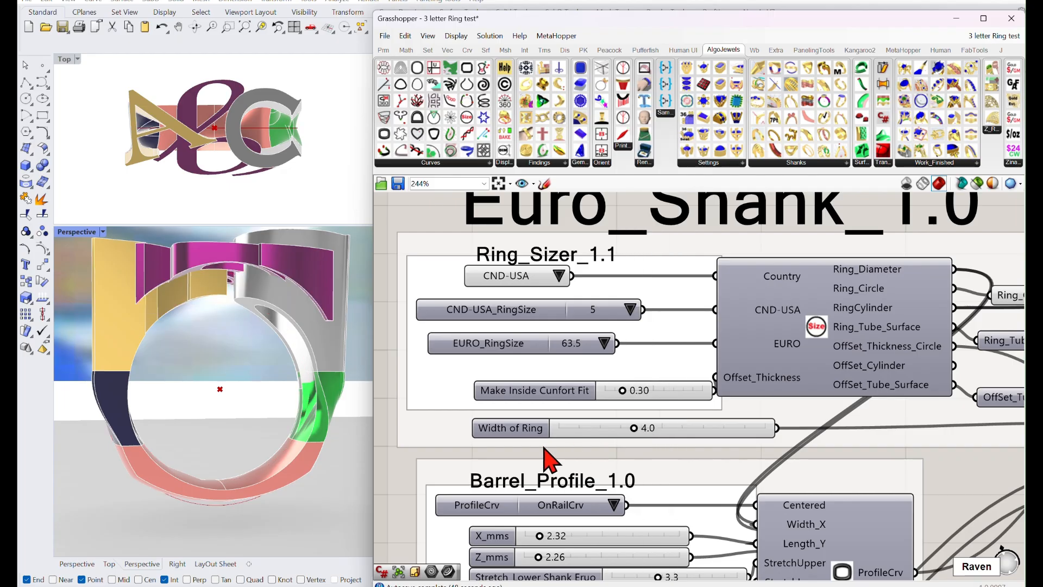
pyautogui.moveTo(364, 454); pyautogui.dragTo(242, 446, button='right')
pyautogui.scroll(7, 187, 384)
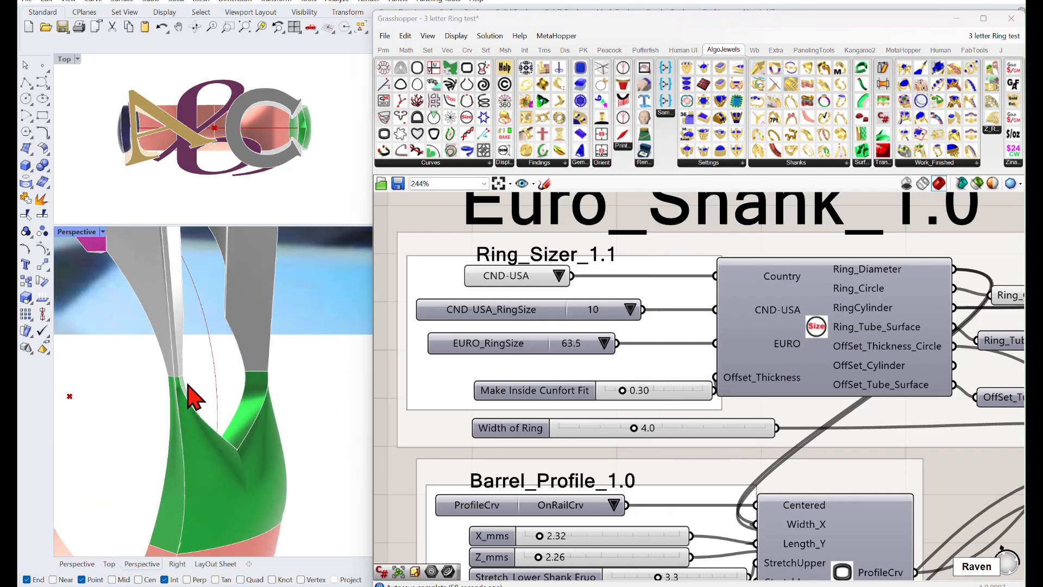
pyautogui.scroll(-5, 187, 384)
pyautogui.moveTo(188, 384); pyautogui.dragTo(312, 401, button='right')
pyautogui.scroll(-6, 328, 345)
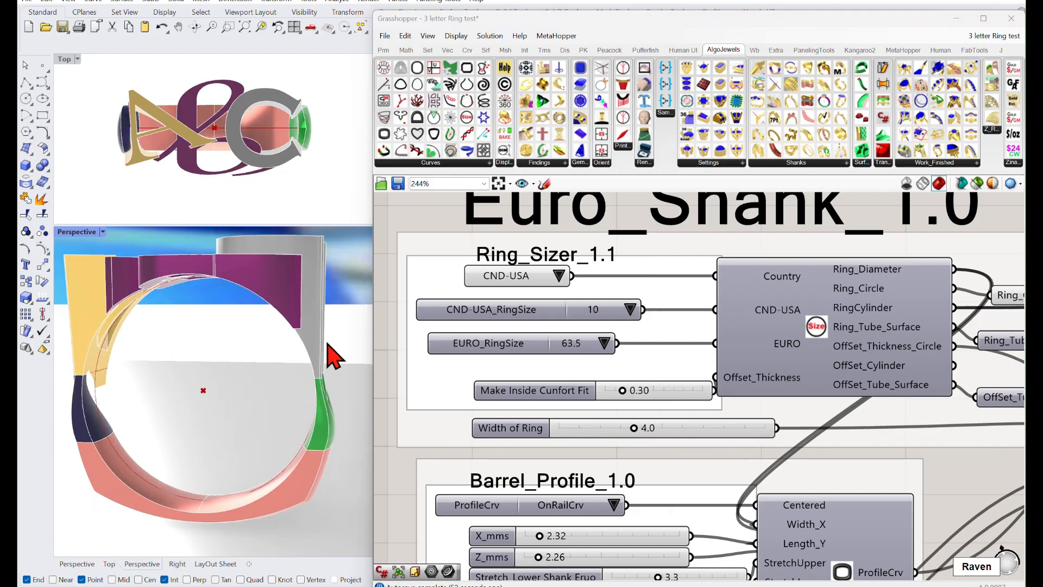
pyautogui.moveTo(329, 345); pyautogui.dragTo(326, 372, button='right')
# Step: Set DistanceTop to 0.93 in the Right Side Letter's Text_To_Surface_1.0 group
pyautogui.moveTo(443, 304); pyautogui.dragTo(556, 407, button='right')
pyautogui.scroll(-5, 502, 367)
pyautogui.scroll(-4, 495, 349)
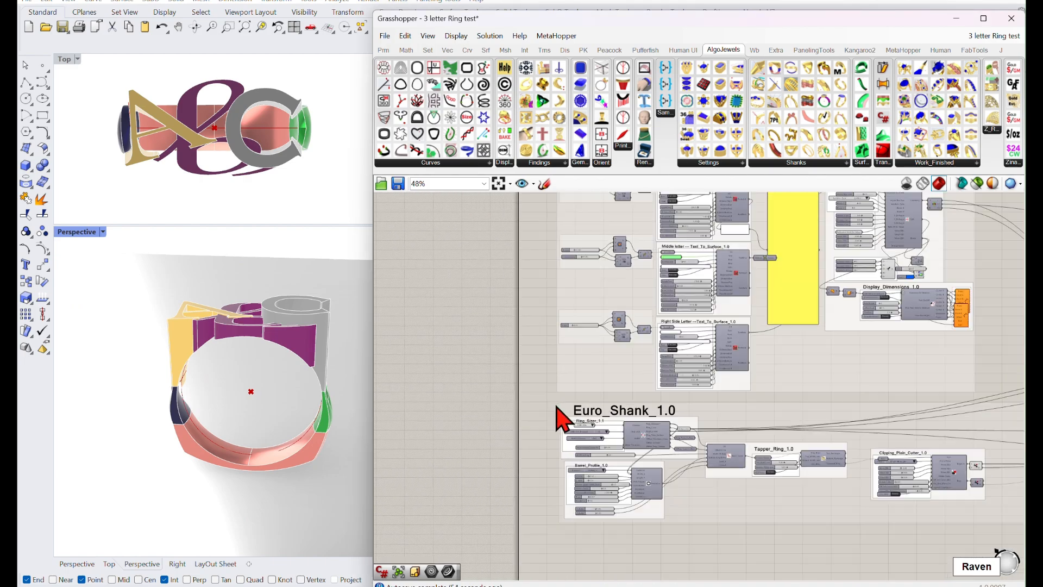
pyautogui.moveTo(552, 346); pyautogui.dragTo(571, 394, button='right')
pyautogui.scroll(7, 626, 386)
pyautogui.scroll(1, 706, 390)
pyautogui.moveTo(808, 441); pyautogui.dragTo(605, 364, button='right')
pyautogui.scroll(1, 707, 390)
pyautogui.scroll(3, 649, 369)
pyautogui.moveTo(295, 346); pyautogui.dragTo(294, 364, button='right')
pyautogui.scroll(2, 694, 391)
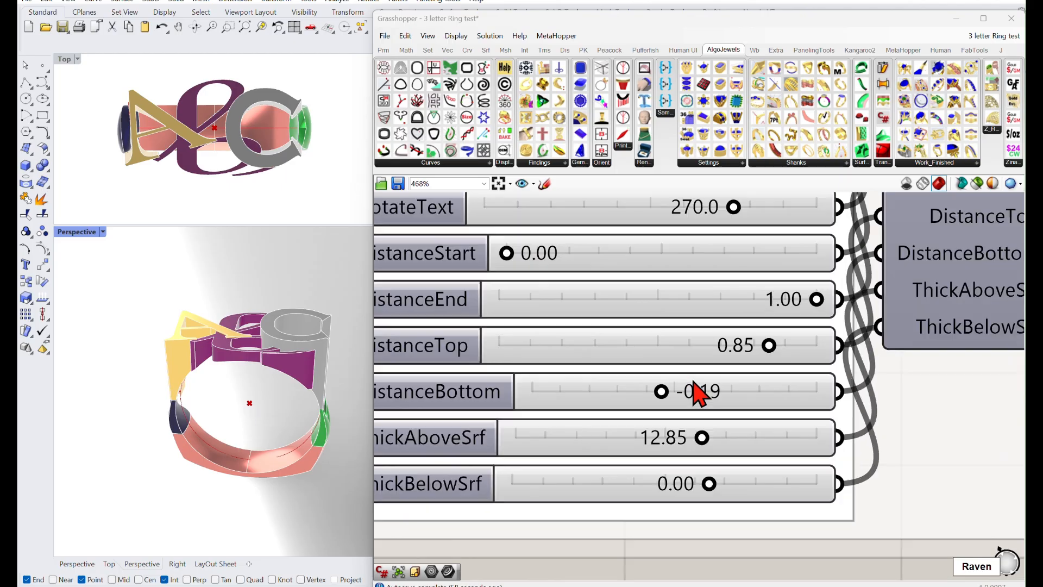
pyautogui.scroll(1, 780, 338)
pyautogui.moveTo(783, 340); pyautogui.dragTo(817, 347)
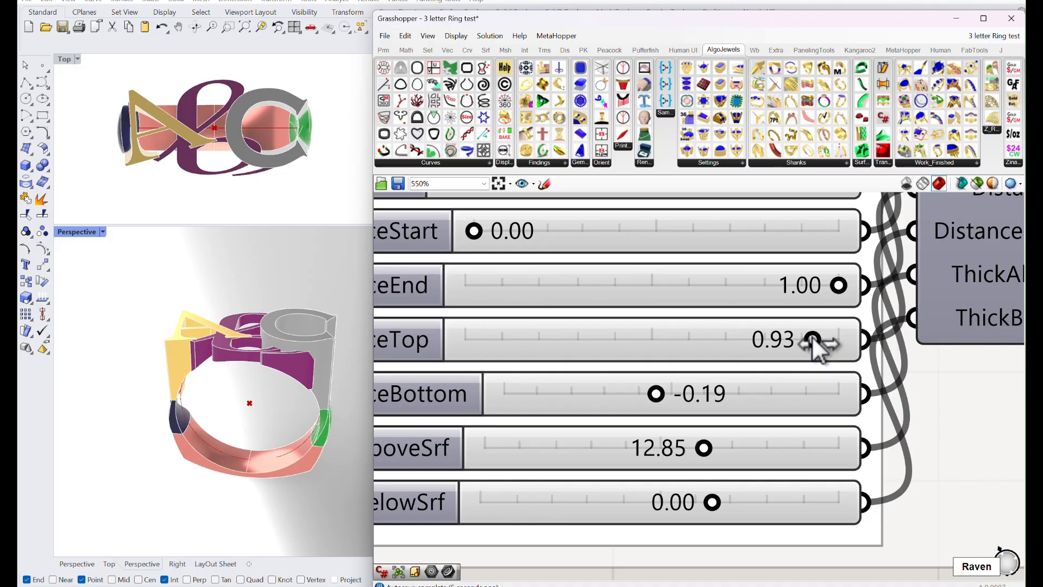
# Step: Set Move ZDir to 2.28 in the Left Letter's clipping cutter to adjust where the letter meets the shank
pyautogui.moveTo(214, 395); pyautogui.dragTo(266, 413, button='right')
pyautogui.scroll(-10, 462, 358)
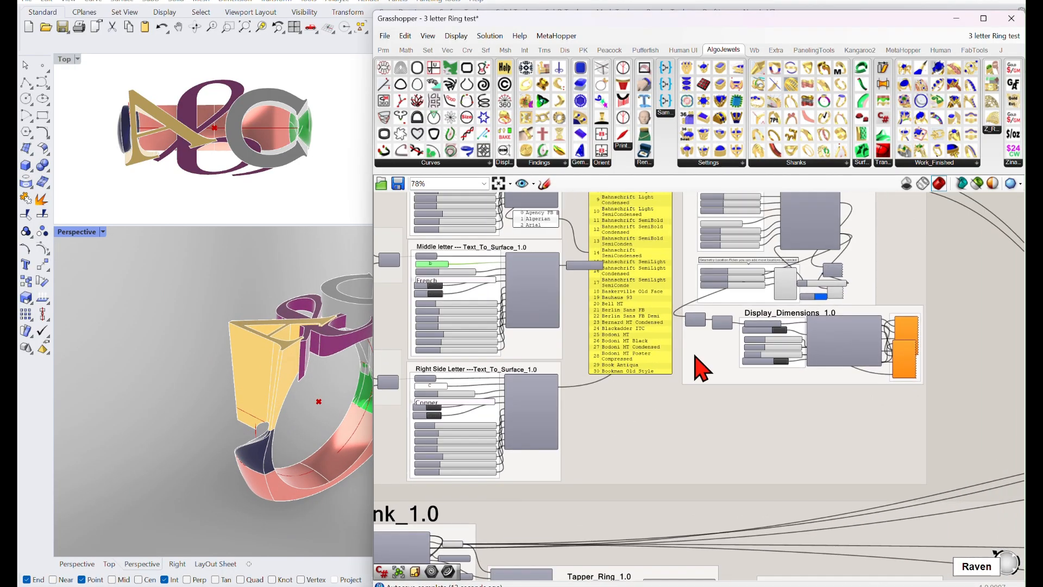
pyautogui.moveTo(696, 356); pyautogui.dragTo(660, 351, button='right')
pyautogui.scroll(-3, 659, 350)
pyautogui.moveTo(848, 348); pyautogui.dragTo(652, 353, button='right')
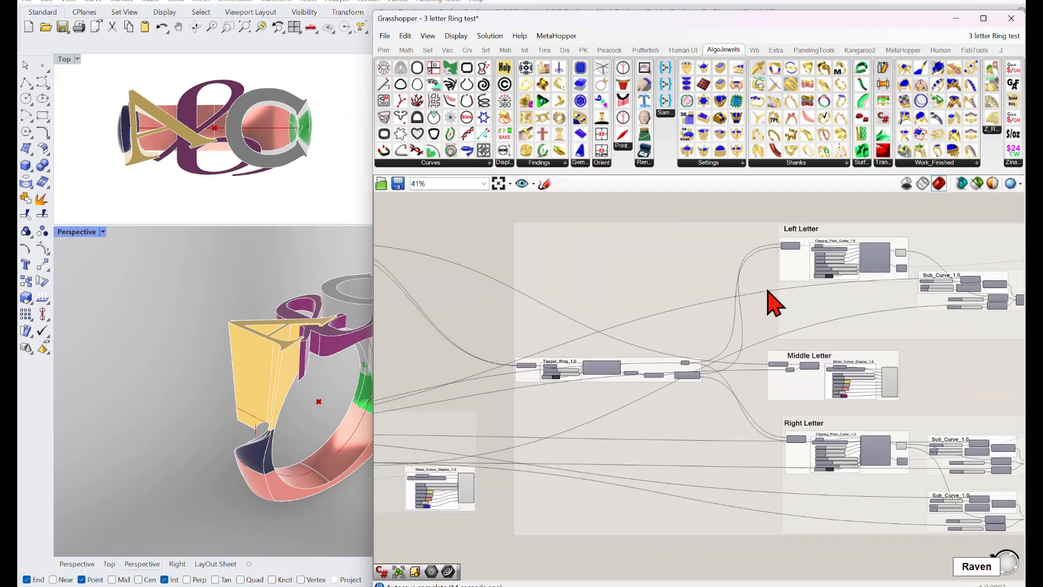
pyautogui.moveTo(826, 266); pyautogui.dragTo(731, 344, button='right')
pyautogui.scroll(1, 733, 343)
pyautogui.scroll(10, 739, 356)
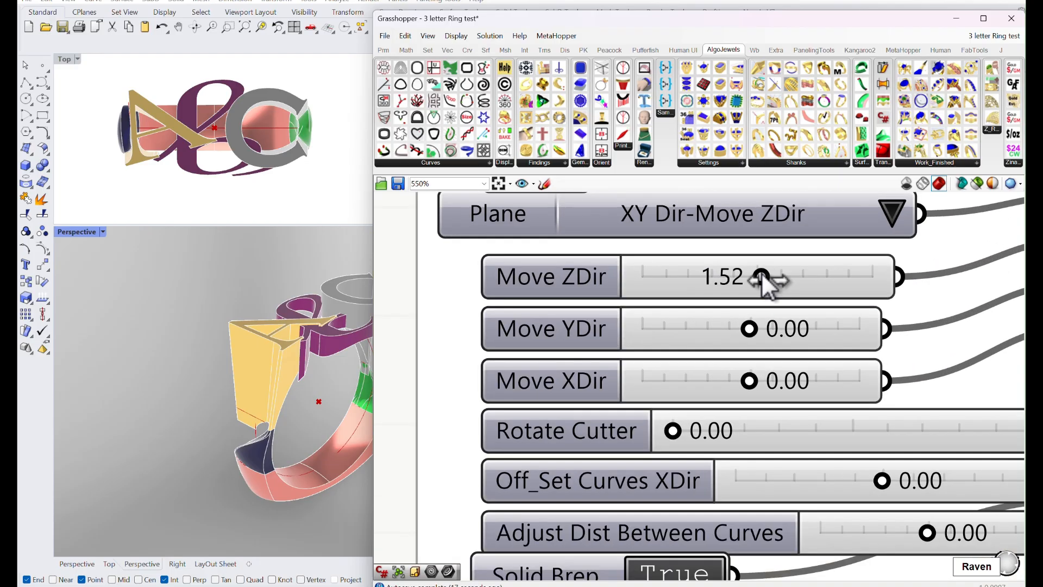
pyautogui.moveTo(761, 273); pyautogui.dragTo(764, 274)
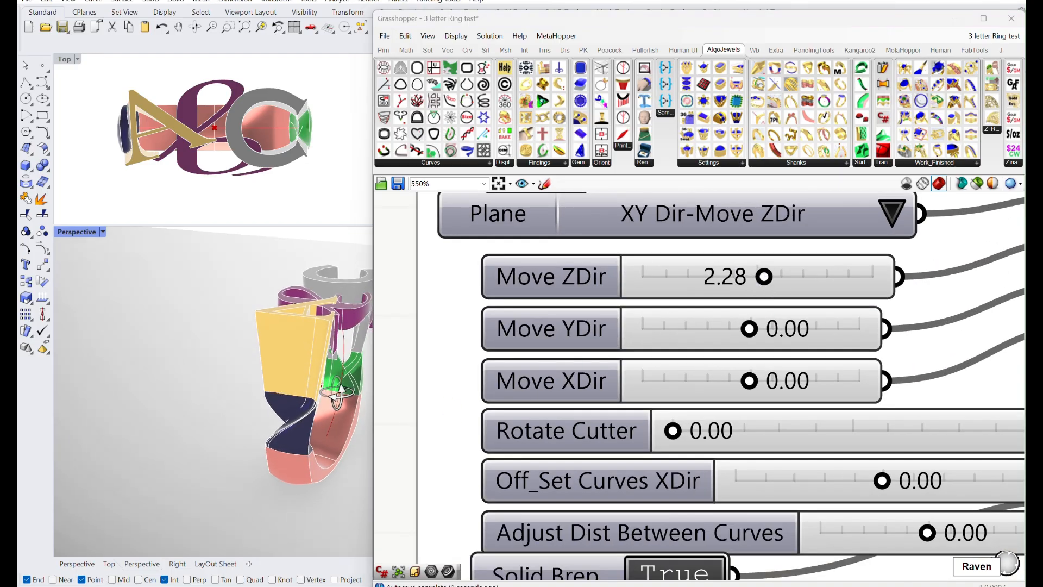
# Step: Set the upper seam slider below the Left Letter's Sub_Curve_1.0 to 0.30 and inspect the blend
pyautogui.scroll(-2, 456, 407)
pyautogui.scroll(-5, 692, 408)
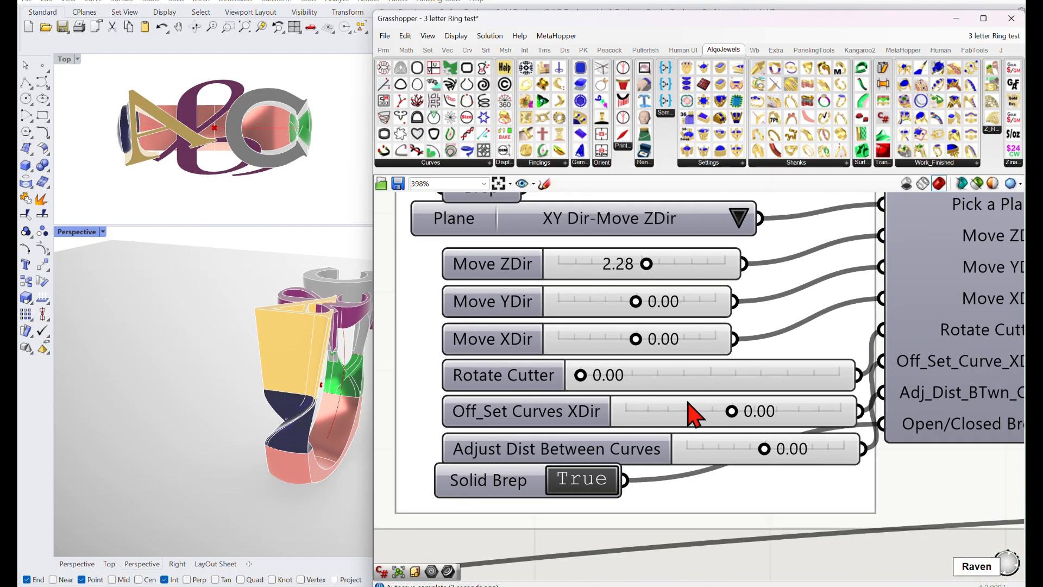
pyautogui.scroll(4, 677, 397)
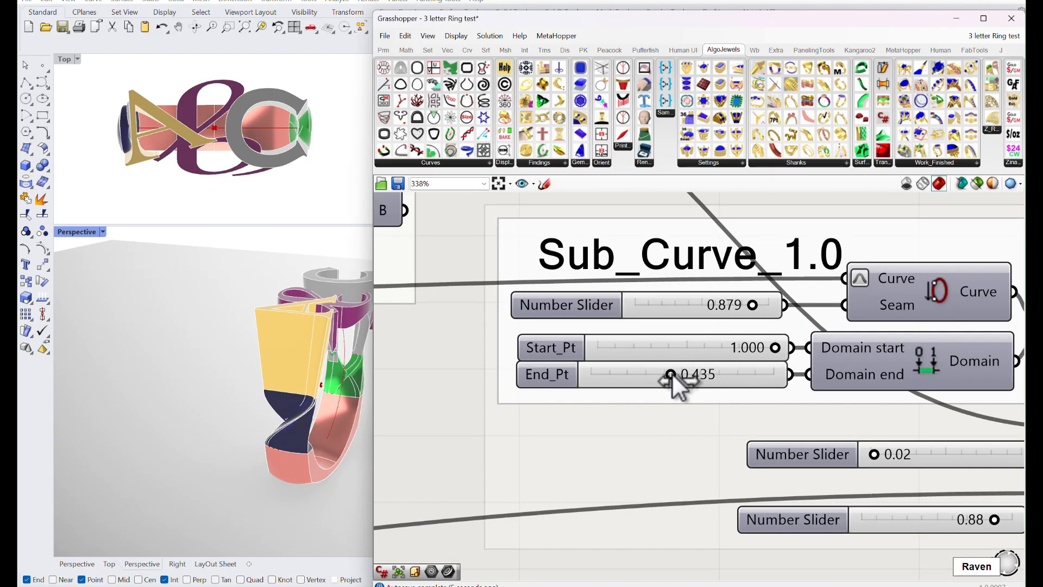
pyautogui.moveTo(796, 419); pyautogui.dragTo(636, 365, button='right')
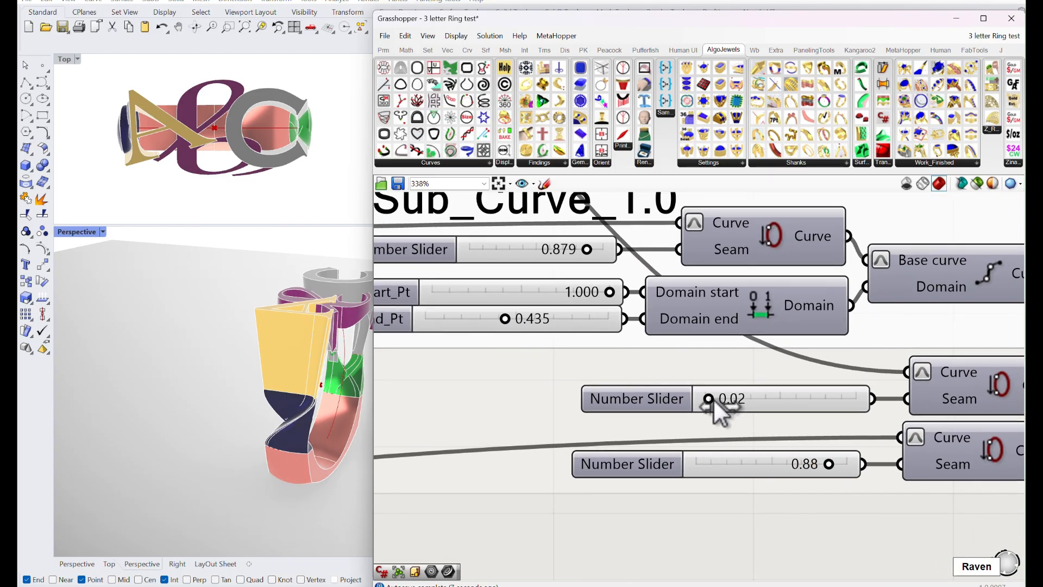
pyautogui.moveTo(730, 399); pyautogui.dragTo(756, 403)
pyautogui.moveTo(328, 450); pyautogui.dragTo(271, 329, button='right')
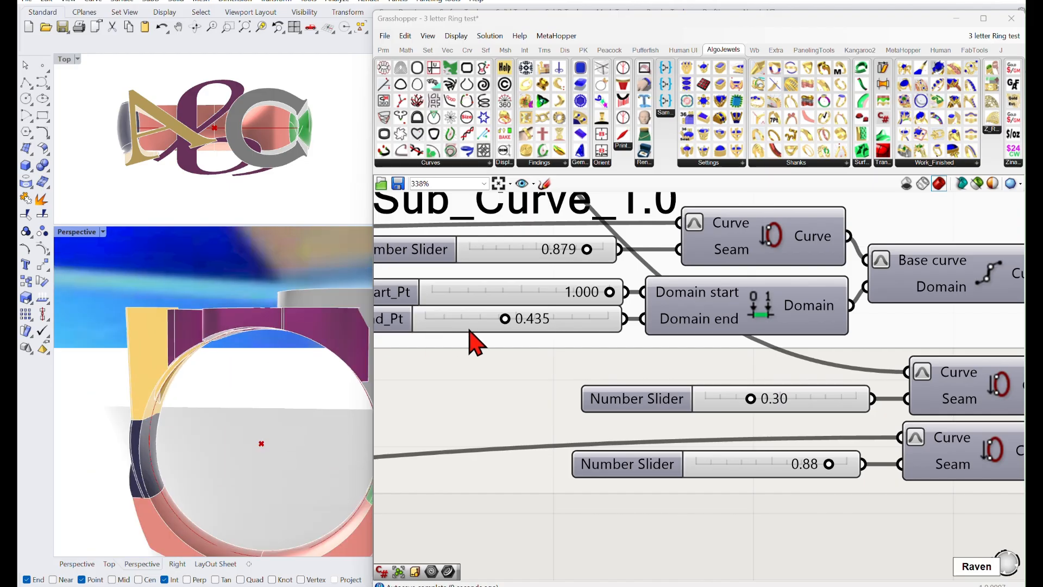
# Step: Set the Middle letter's ThickAboveSrf to 14.38 and inspect the raised letter on the ring
pyautogui.scroll(-8, 473, 342)
pyautogui.moveTo(473, 342)
pyautogui.mouseDown(button='right')
pyautogui.moveTo(690, 361)
pyautogui.moveTo(1021, 302)
pyautogui.mouseUp(button='right')
pyautogui.moveTo(485, 389); pyautogui.dragTo(726, 389, button='right')
pyautogui.scroll(-1, 727, 389)
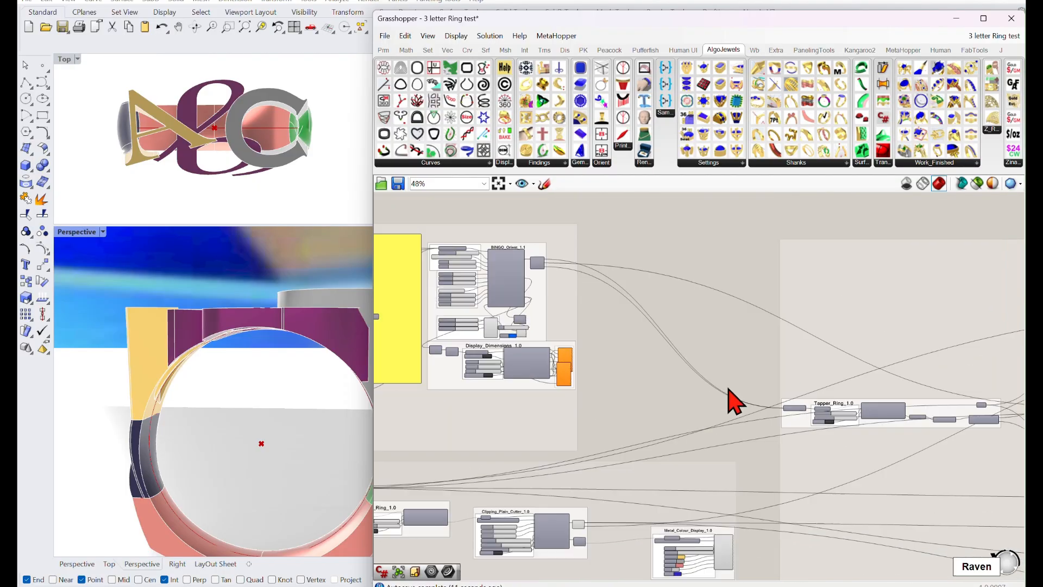
pyautogui.moveTo(494, 407); pyautogui.dragTo(708, 380, button='right')
pyautogui.scroll(-4, 708, 379)
pyautogui.scroll(6, 584, 339)
pyautogui.scroll(6, 709, 408)
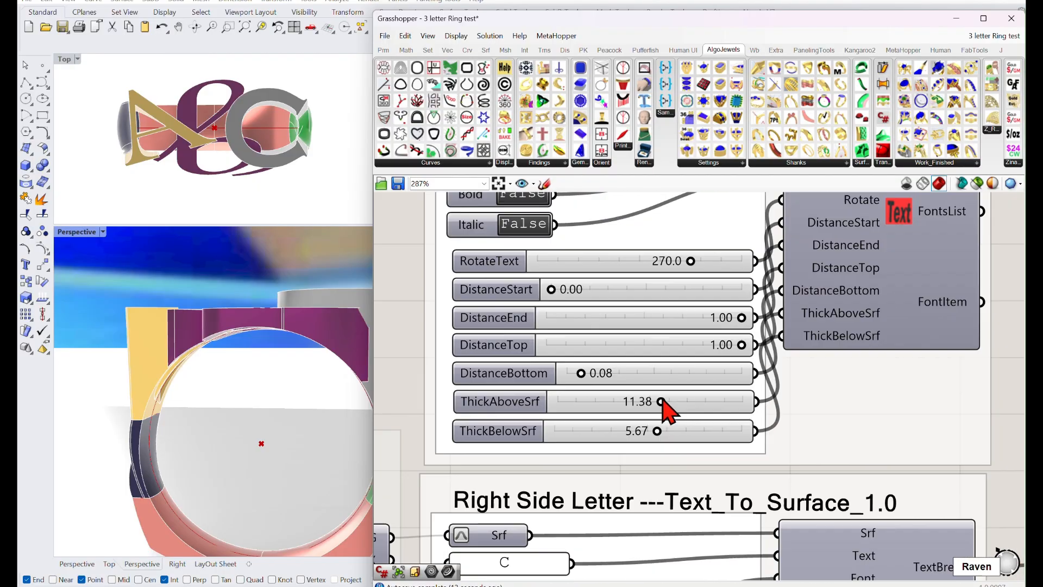
pyautogui.moveTo(668, 403); pyautogui.dragTo(688, 406)
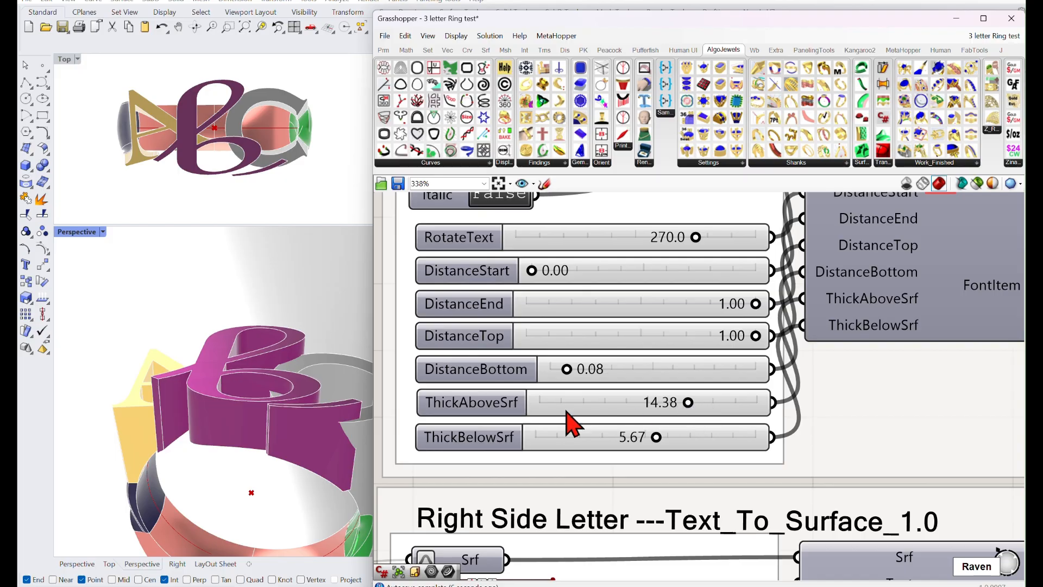
pyautogui.moveTo(348, 434); pyautogui.dragTo(263, 348, button='right')
pyautogui.scroll(-5, 271, 359)
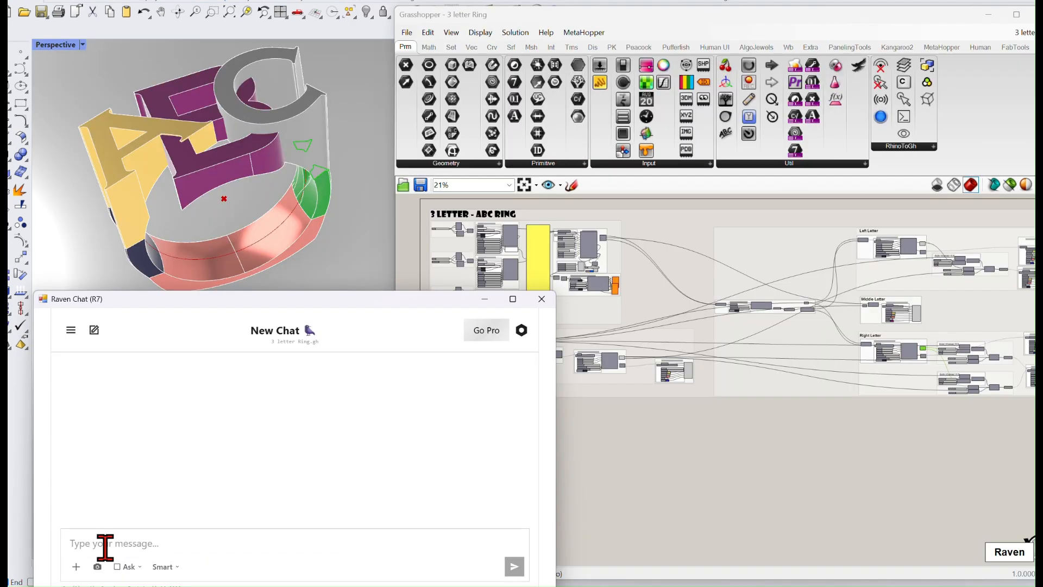
# Step: Ask Raven Chat: "Please explain to me in detail how this definition is put together to make a 3 Letter Signet Ring, Like a Gh algojewels pro jewelry designer"
pyautogui.click(105, 546)
pyautogui.write('P')
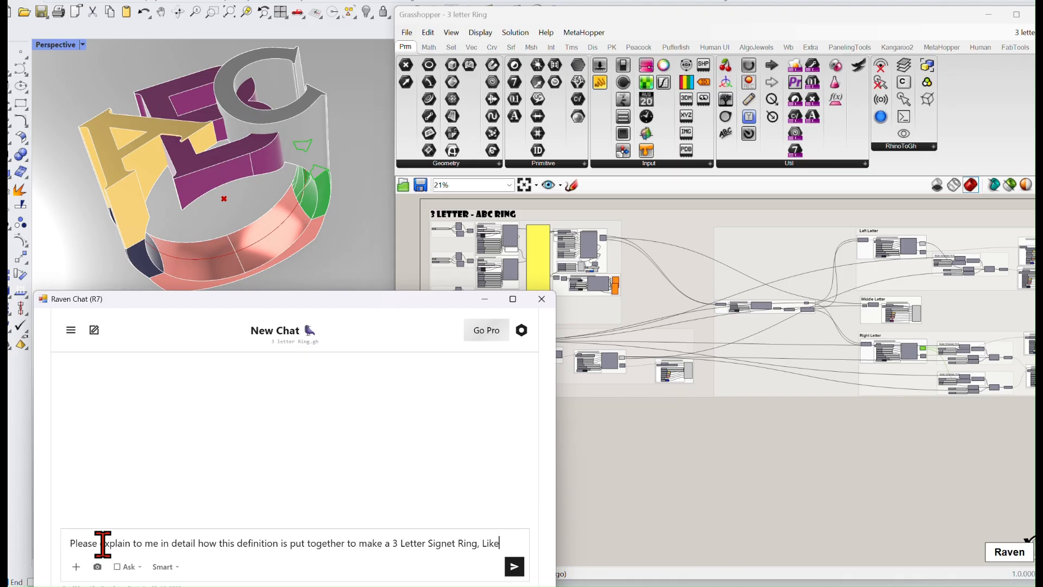
pyautogui.write('Gh')
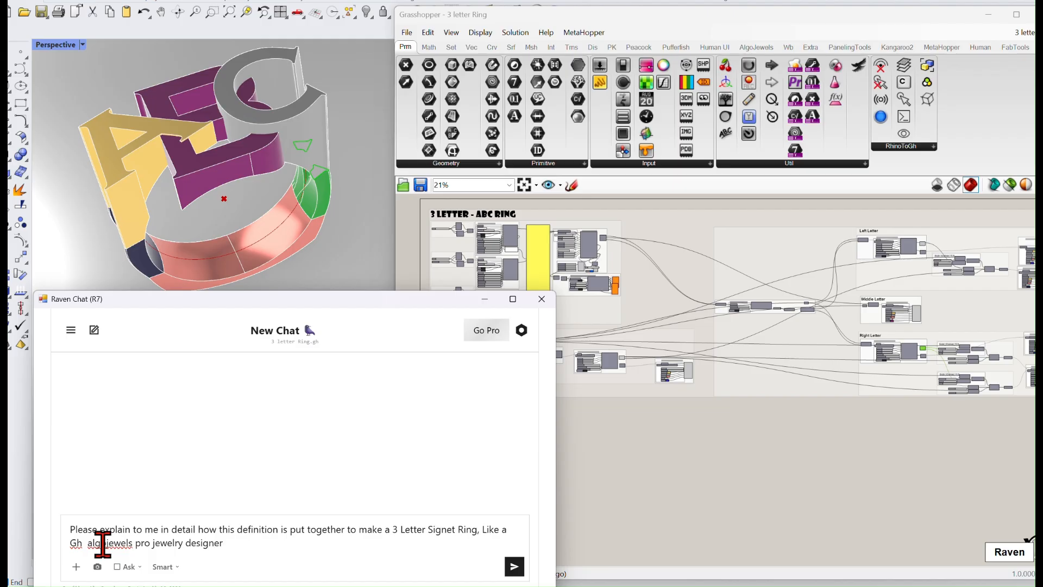
pyautogui.press('Return')
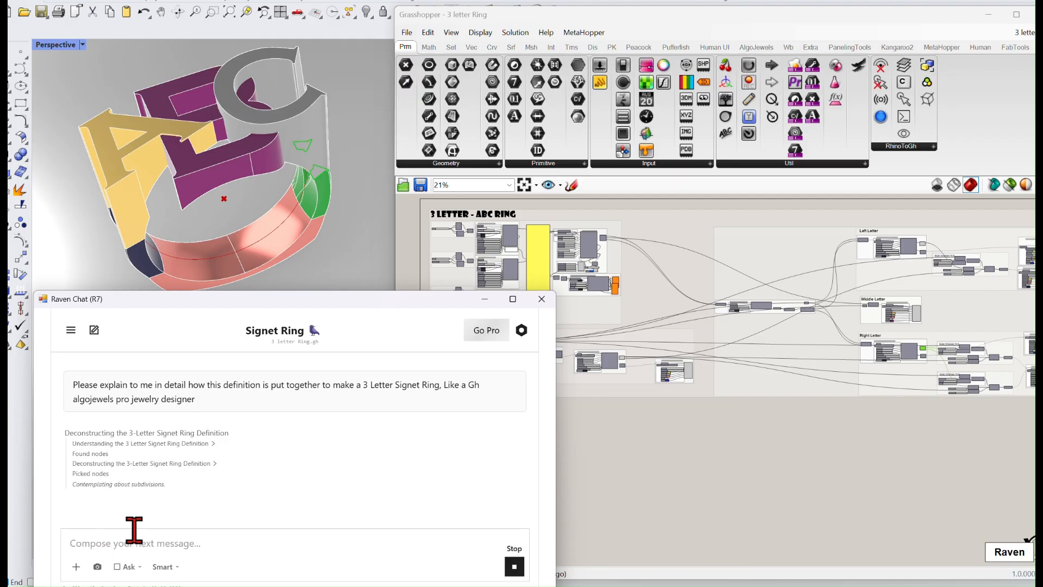
# Step: View the ring from another angle and examine the first letters' Text_To_Surface_1.0 groups
pyautogui.moveTo(342, 245); pyautogui.dragTo(372, 255, button='right')
pyautogui.scroll(6, 489, 234)
pyautogui.scroll(4, 631, 283)
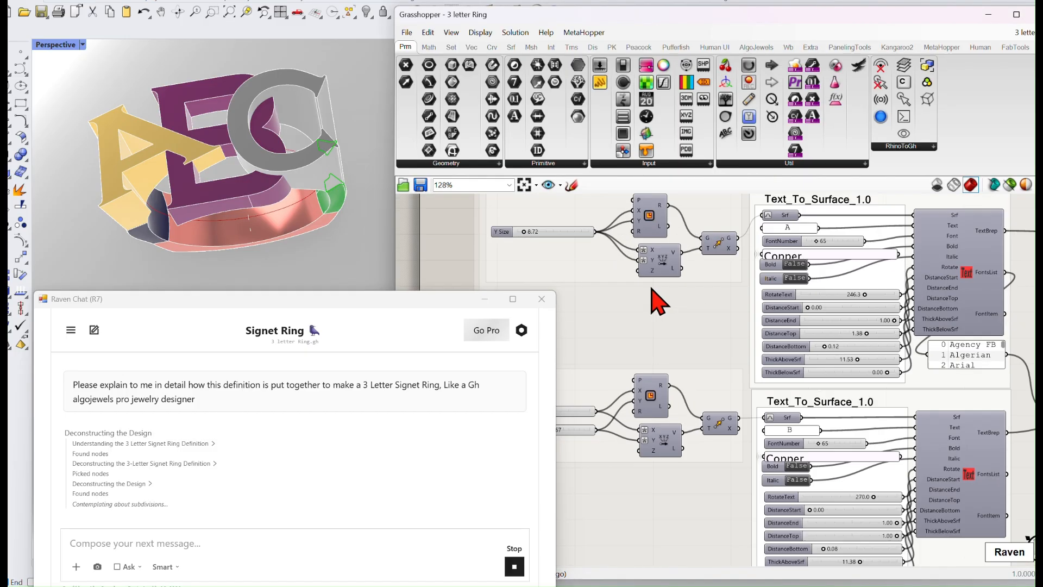
# Step: Examine how the Text_To_Surface_1.0 groups for the letters A, B and C are wired to the font list
pyautogui.scroll(-3, 769, 293)
pyautogui.moveTo(788, 300); pyautogui.dragTo(675, 299, button='right')
pyautogui.scroll(3, 701, 277)
pyautogui.scroll(-2, 788, 277)
pyautogui.moveTo(768, 298); pyautogui.dragTo(693, 265, button='right')
pyautogui.scroll(-2, 722, 320)
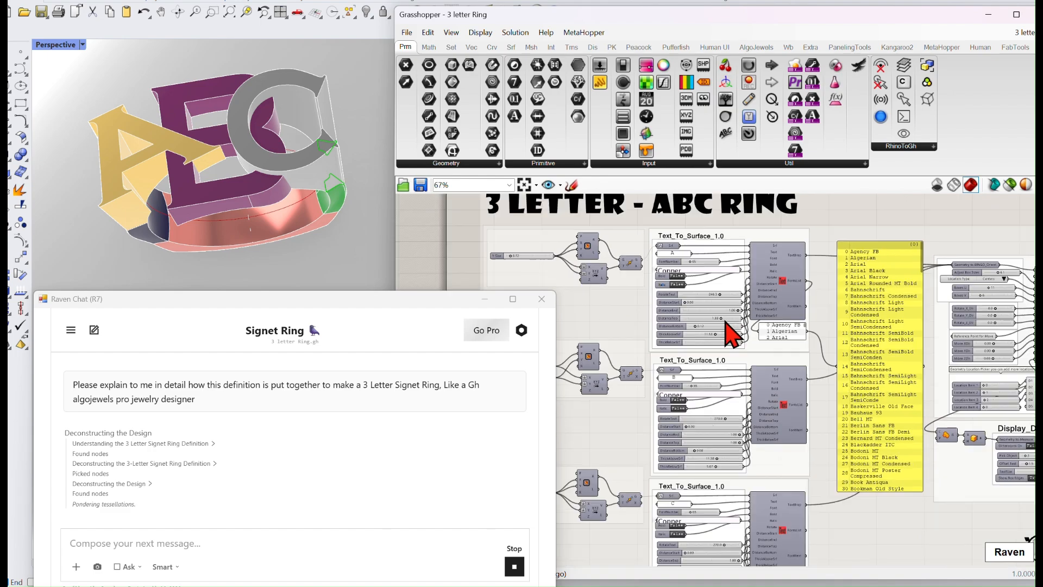
pyautogui.moveTo(725, 347); pyautogui.dragTo(731, 359, button='right')
pyautogui.scroll(2, 688, 279)
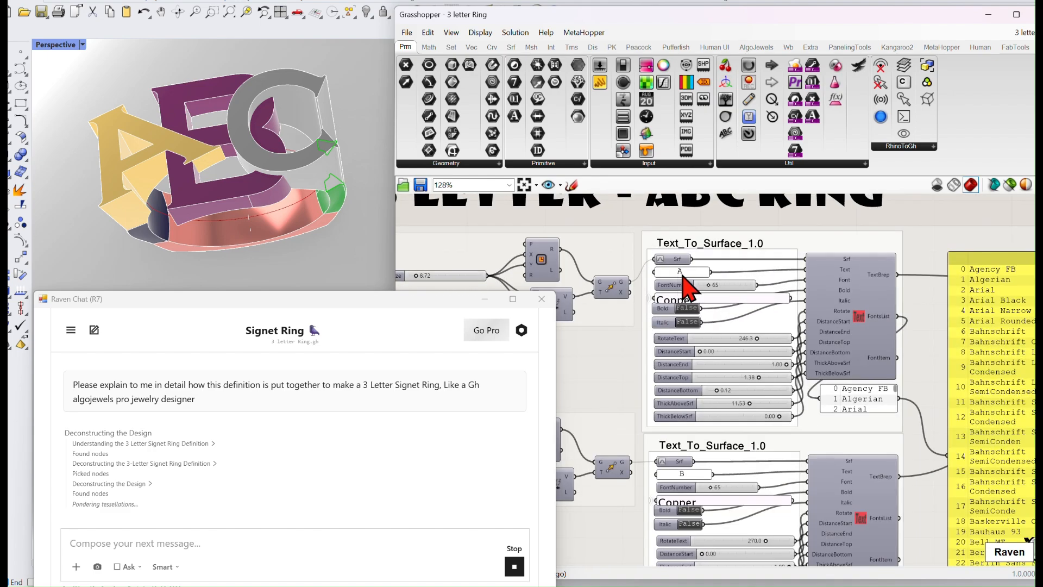
pyautogui.scroll(-2, 682, 268)
pyautogui.moveTo(764, 396); pyautogui.dragTo(722, 334, button='right')
pyautogui.scroll(2, 697, 360)
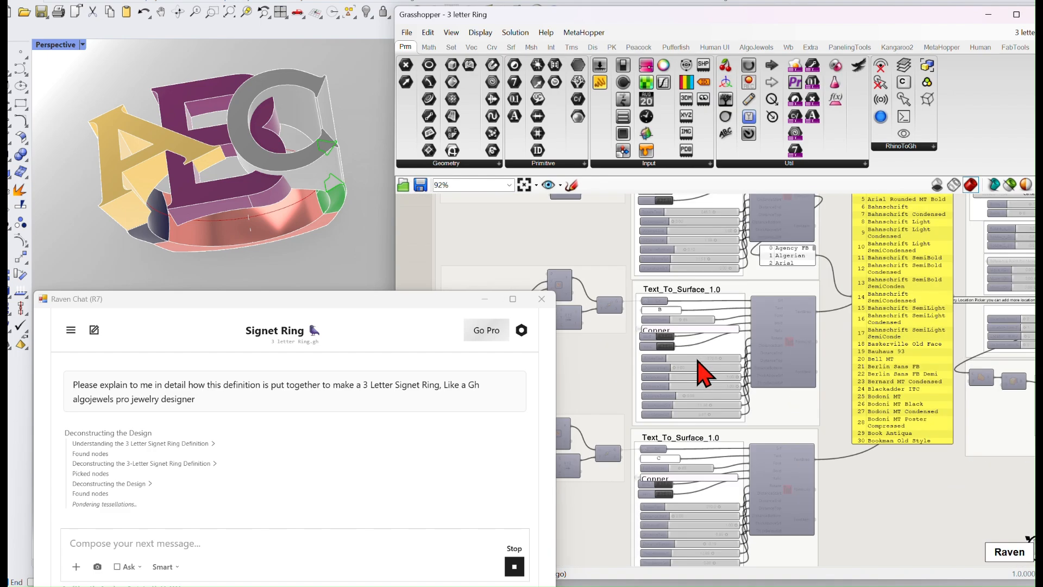
pyautogui.moveTo(713, 400); pyautogui.dragTo(696, 304, button='right')
# Step: Examine the BINGO_Orient_1.1 and Display_Dimensions_1.0 groups and look at the ring through its finger hole
pyautogui.scroll(-5, 718, 389)
pyautogui.moveTo(823, 371); pyautogui.dragTo(687, 392, button='right')
pyautogui.scroll(6, 741, 320)
pyautogui.moveTo(811, 271); pyautogui.dragTo(733, 319, button='right')
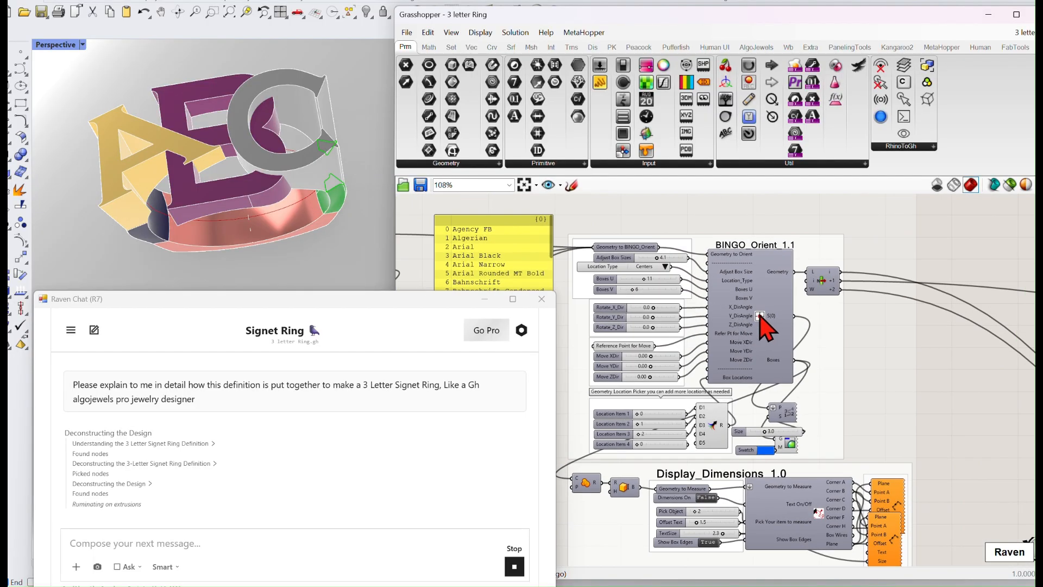
pyautogui.scroll(4, 337, 193)
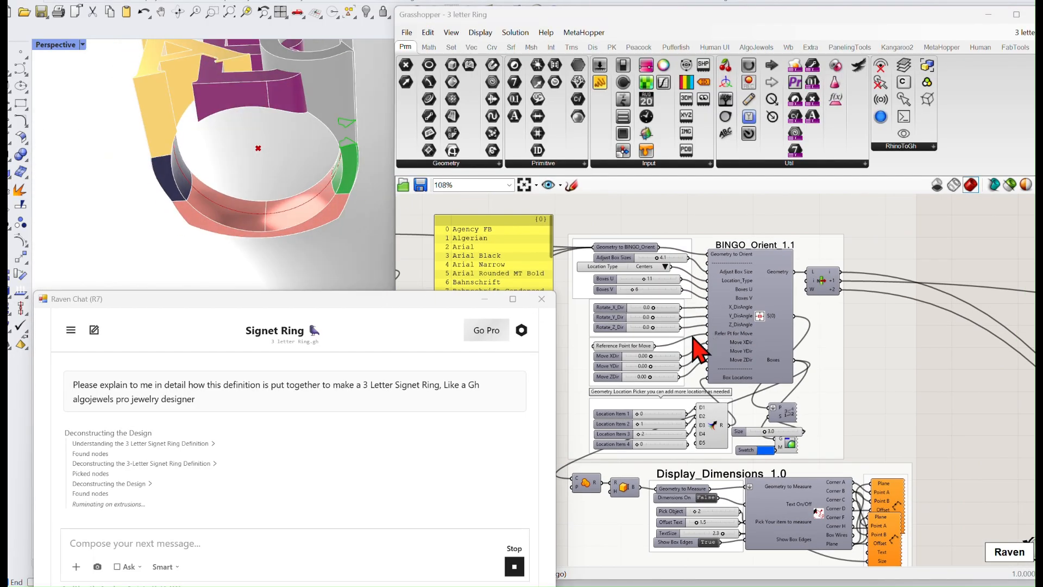
pyautogui.moveTo(693, 337); pyautogui.dragTo(772, 293, button='right')
pyautogui.scroll(-3, 771, 294)
pyautogui.moveTo(830, 339); pyautogui.dragTo(856, 341, button='right')
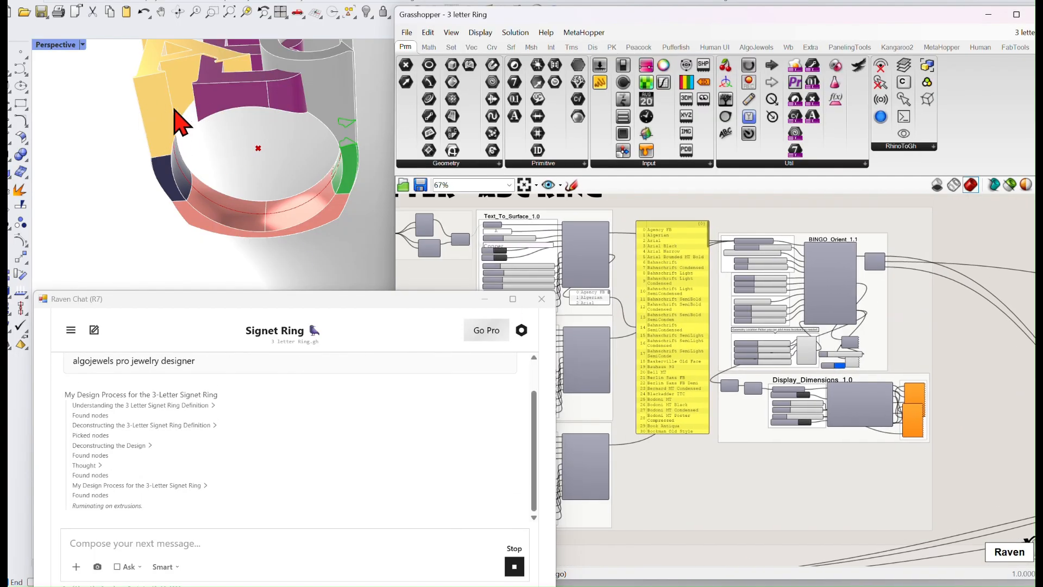
# Step: Examine the letter C text settings and trace the wires from the oriented letters into the Tapper_Ring_1.0 group, checking the ring from above
pyautogui.scroll(-2, 733, 359)
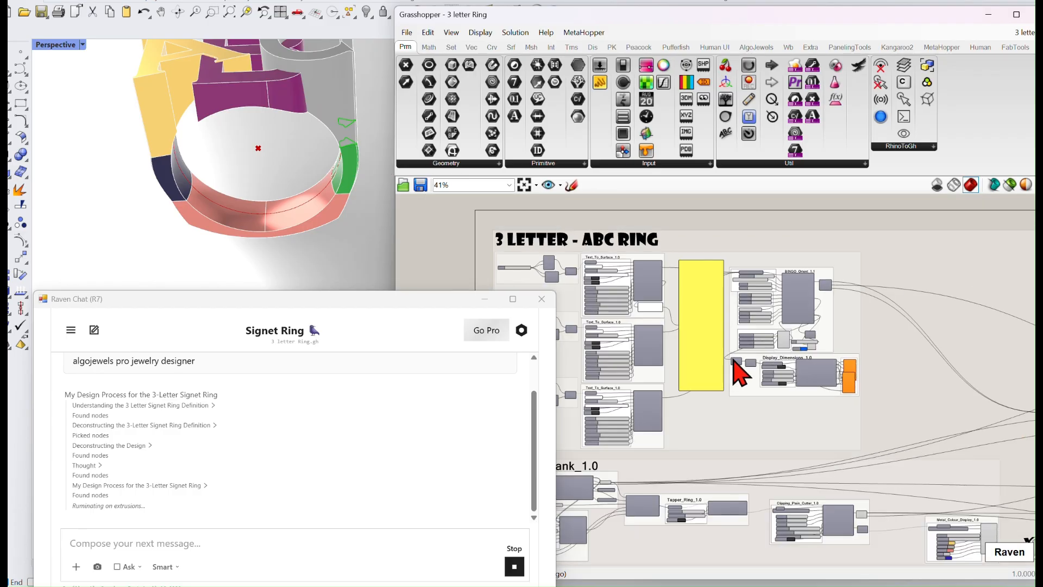
pyautogui.scroll(5, 737, 374)
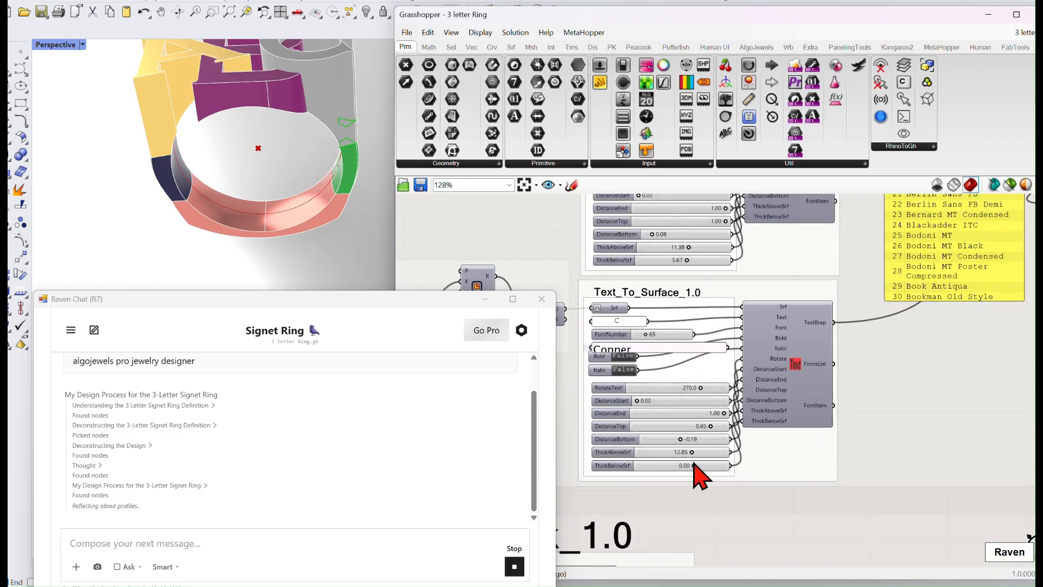
pyautogui.scroll(-4, 818, 415)
pyautogui.moveTo(910, 397); pyautogui.dragTo(657, 405, button='right')
pyautogui.moveTo(972, 378); pyautogui.dragTo(603, 364, button='right')
pyautogui.scroll(2, 671, 395)
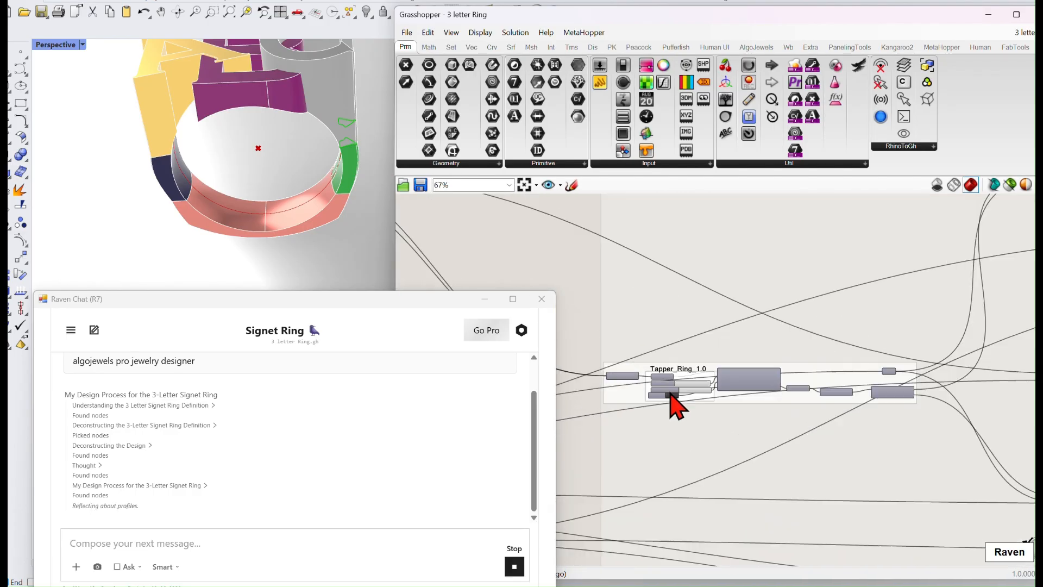
pyautogui.scroll(1, 676, 405)
pyautogui.scroll(1, 717, 396)
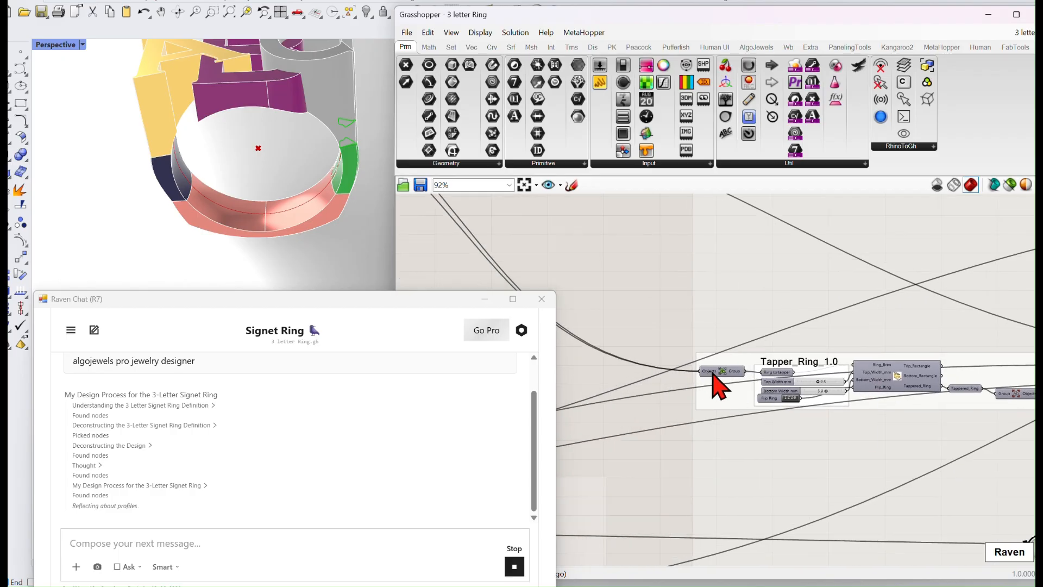
pyautogui.moveTo(655, 314); pyautogui.dragTo(896, 394, button='right')
pyautogui.rightClick(738, 390)
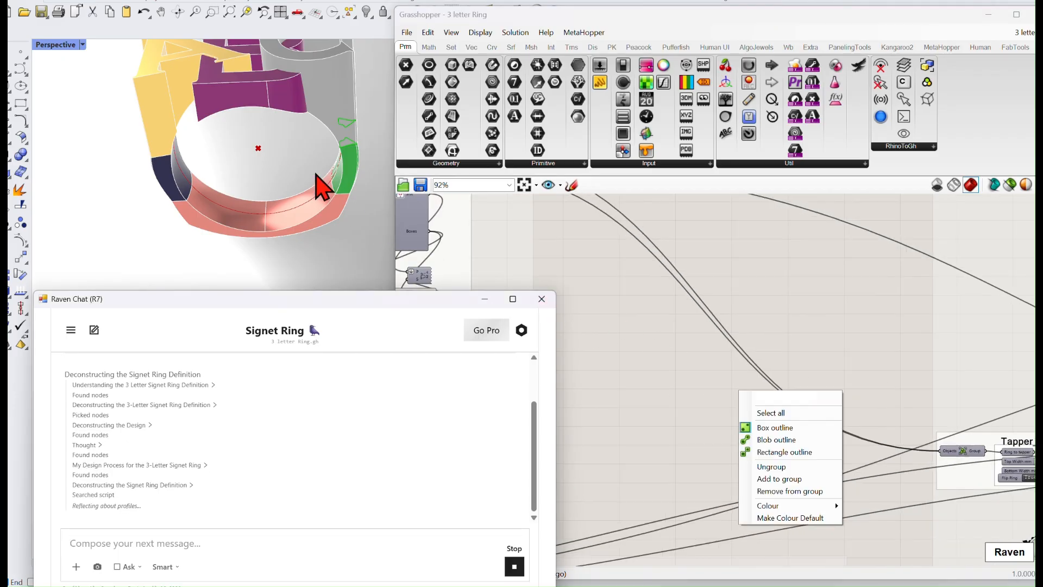
pyautogui.moveTo(316, 175); pyautogui.dragTo(298, 226, button='right')
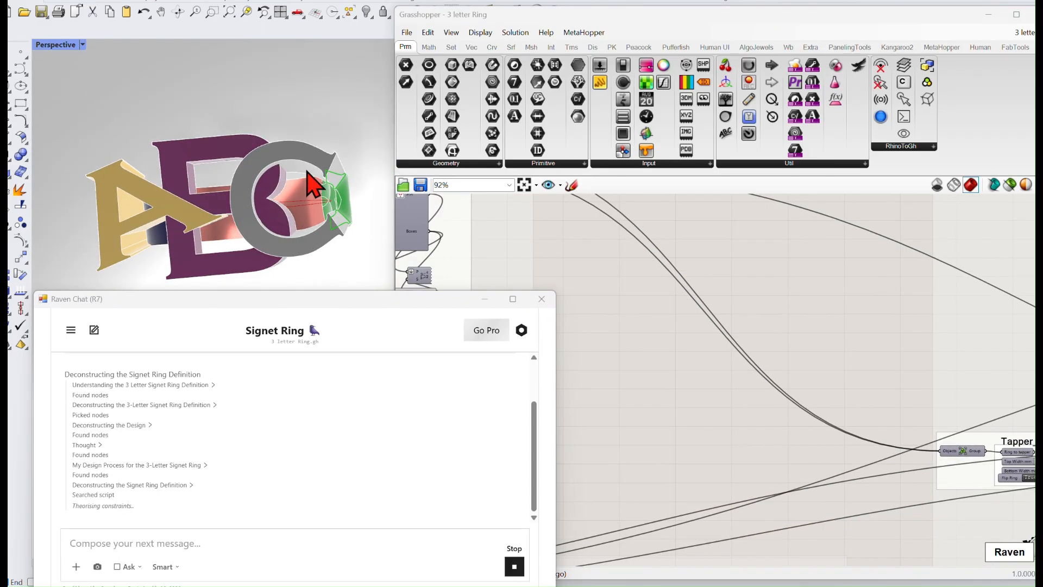
pyautogui.moveTo(511, 249); pyautogui.dragTo(673, 311, button='right')
pyautogui.scroll(-5, 598, 252)
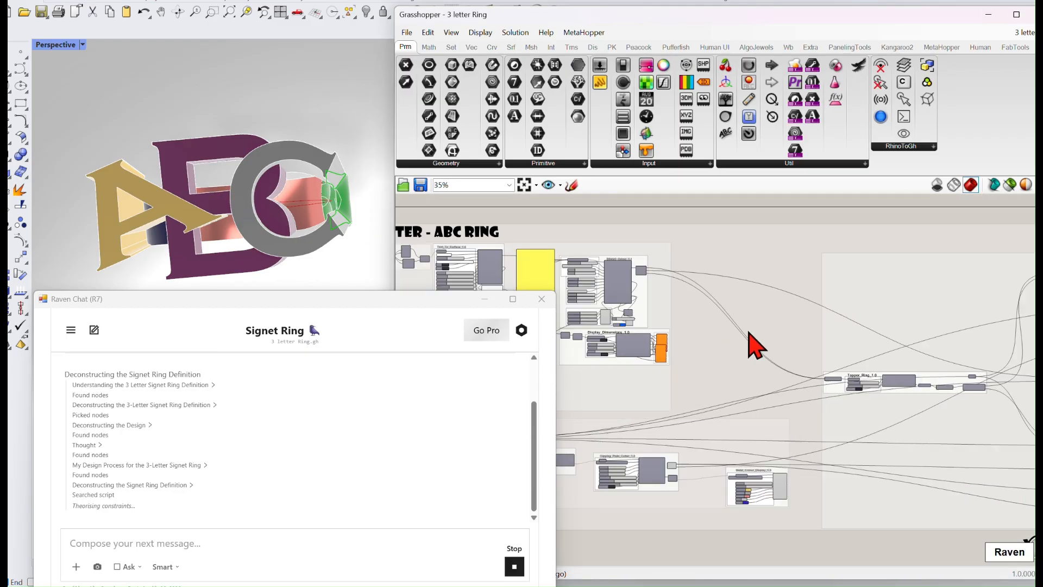
# Step: Examine the Left Letter's Clipping_Plain_Cutter_1.0 and Sub_Curve_1.0 groups and inspect the blends on both sides of the ring
pyautogui.scroll(4, 682, 321)
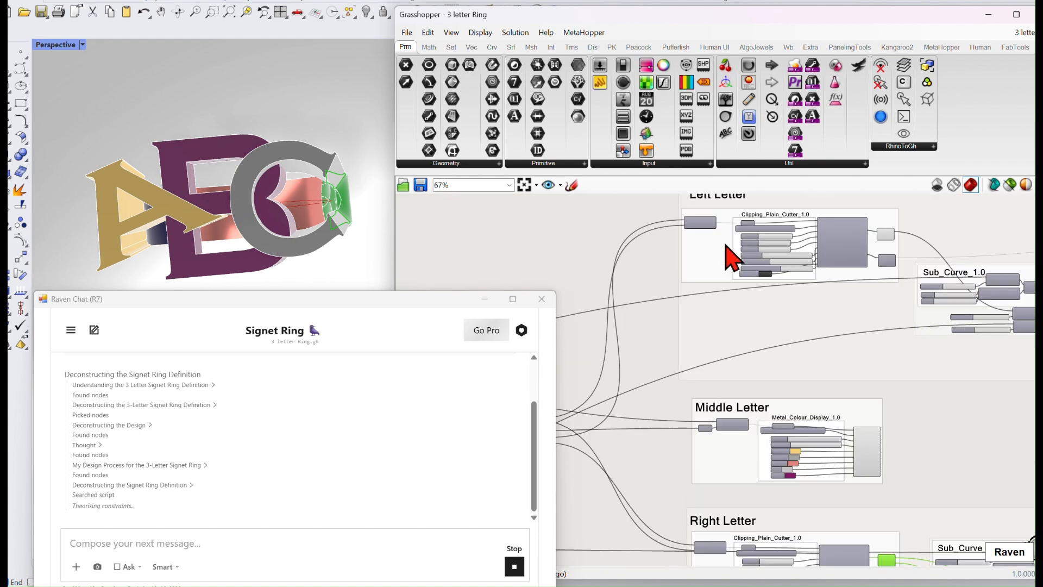
pyautogui.scroll(3, 686, 312)
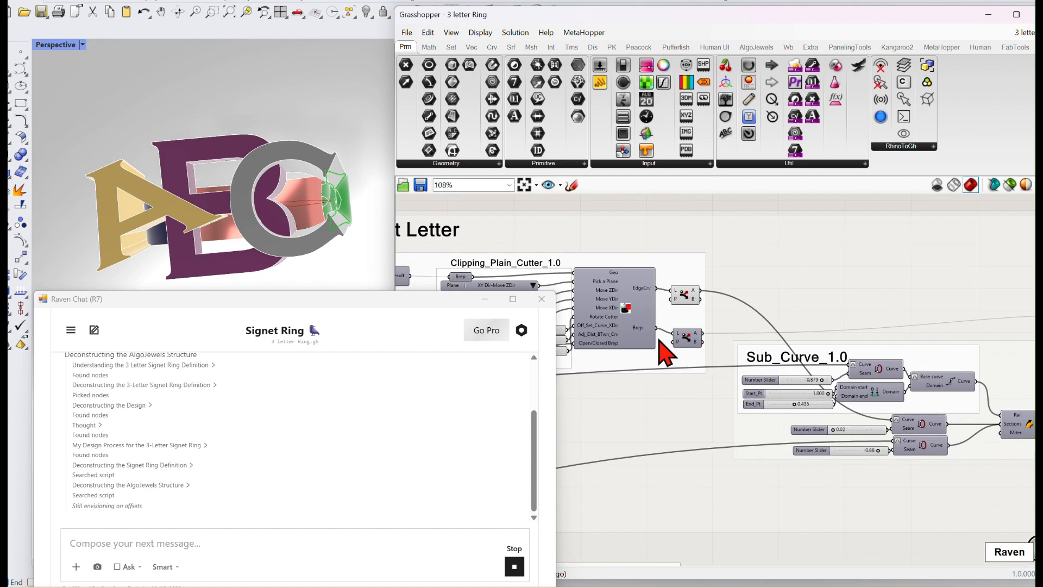
pyautogui.moveTo(861, 352); pyautogui.dragTo(658, 339, button='right')
pyautogui.moveTo(344, 212); pyautogui.dragTo(299, 95, button='right')
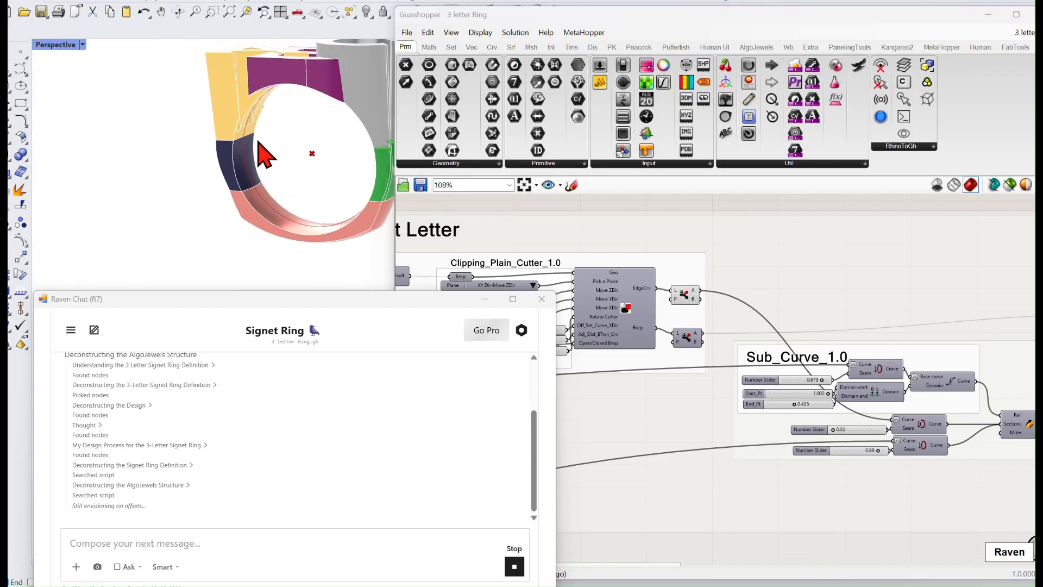
pyautogui.moveTo(255, 137); pyautogui.dragTo(286, 133, button='right')
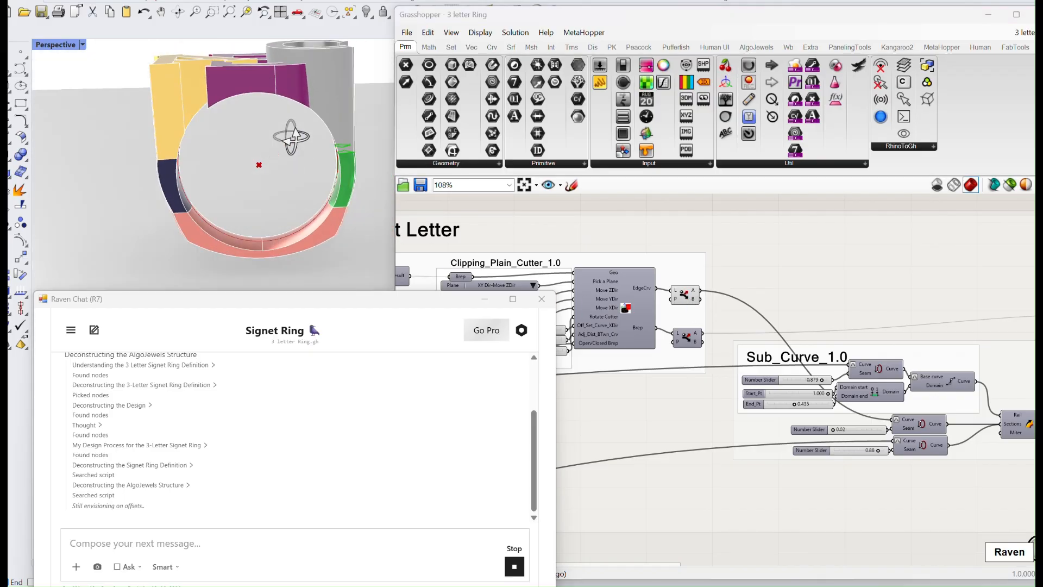
pyautogui.scroll(5, 358, 187)
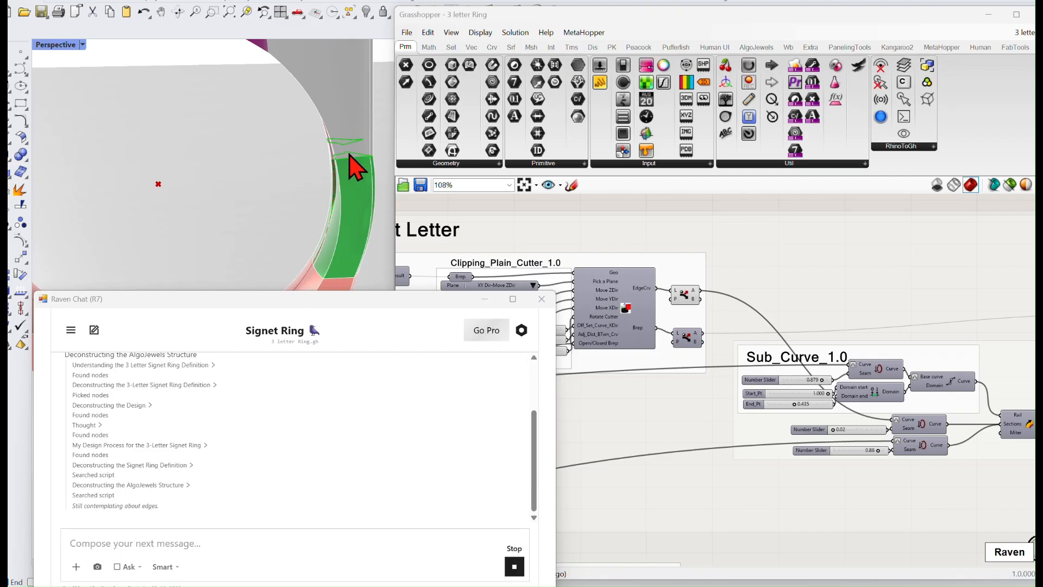
# Step: Follow the Left Letter's Sub_Curve_1.0 through the sweep and capped Brep to Metal_Colour_Display_1.0, comparing it with the ring's blend
pyautogui.moveTo(763, 326); pyautogui.dragTo(667, 278, button='right')
pyautogui.scroll(-3, 738, 315)
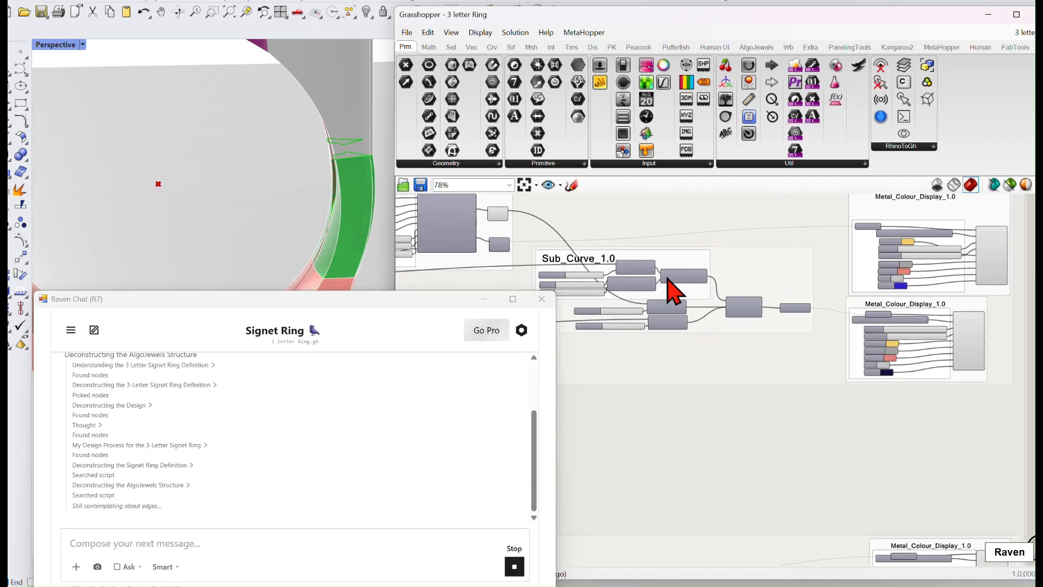
pyautogui.moveTo(759, 285)
pyautogui.mouseDown(button='right')
pyautogui.moveTo(680, 313)
pyautogui.moveTo(758, 304)
pyautogui.mouseUp(button='right')
pyautogui.scroll(4, 759, 306)
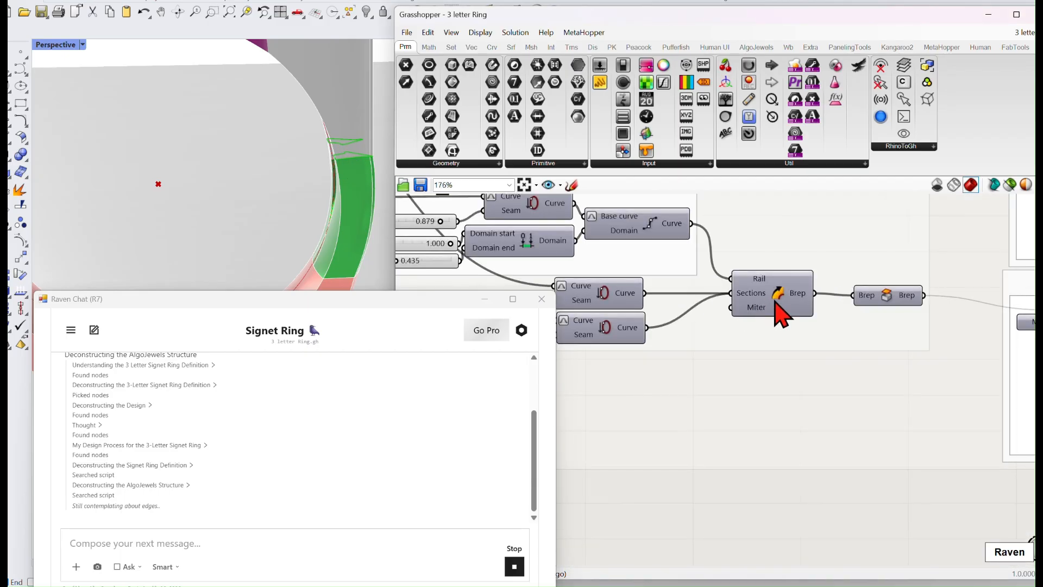
pyautogui.scroll(-3, 747, 318)
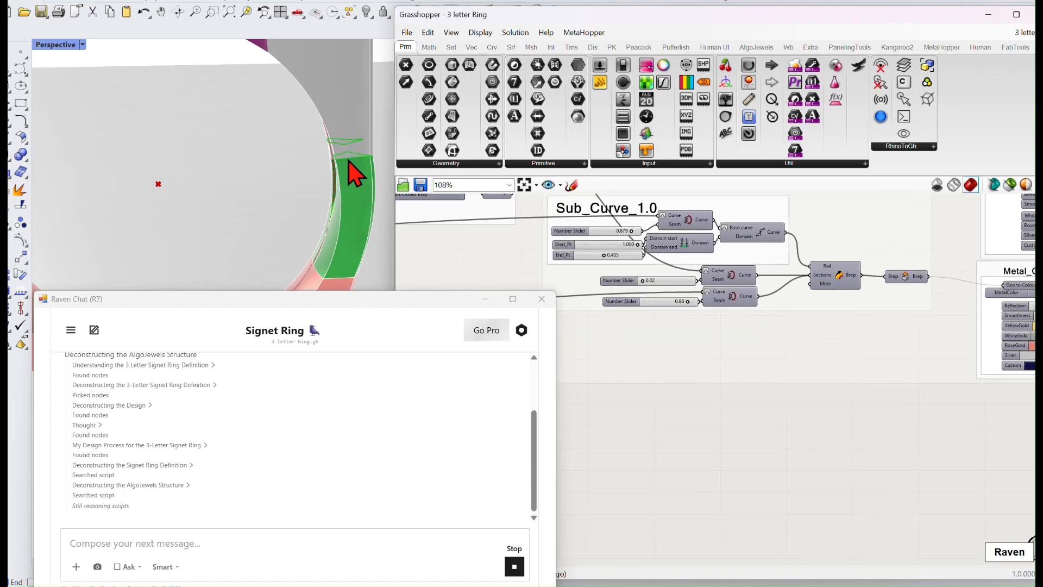
pyautogui.moveTo(349, 170); pyautogui.dragTo(368, 174, button='right')
pyautogui.scroll(-2, 736, 296)
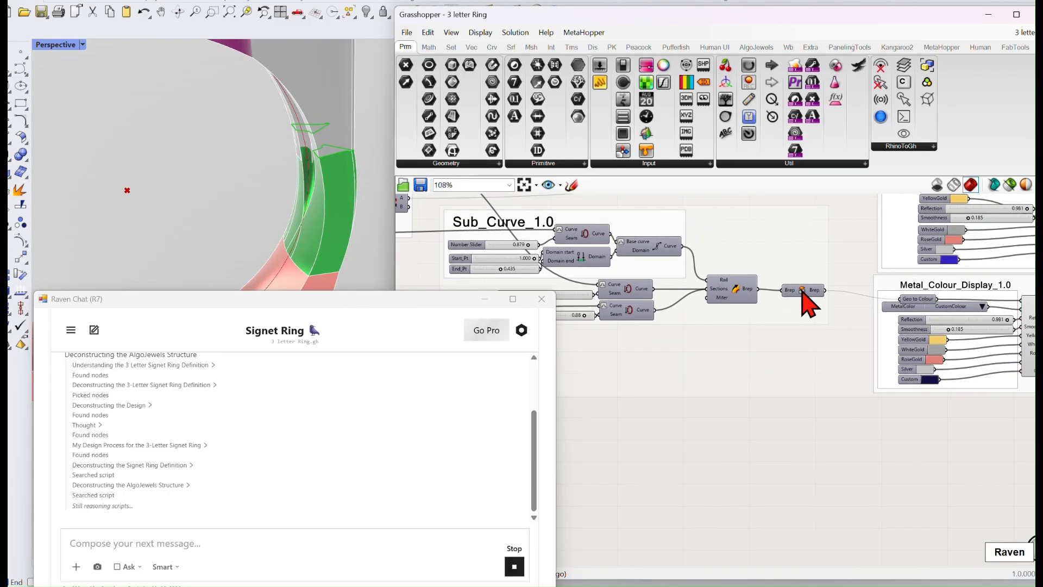
pyautogui.scroll(-3, 812, 307)
pyautogui.scroll(5, 831, 326)
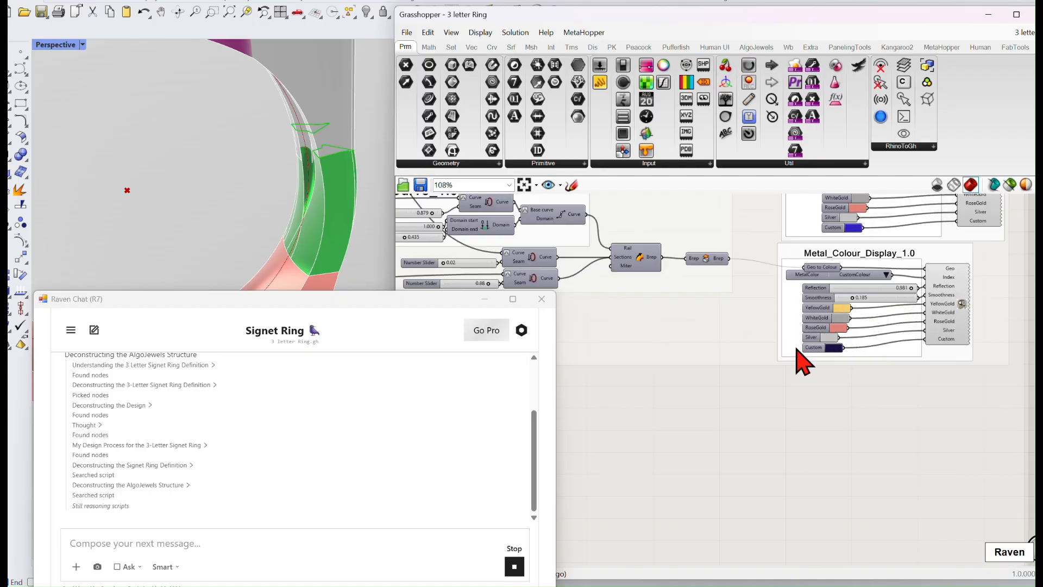
# Step: Inspect the dark blue blend under the A up close and examine the Right Letter's Sub_Curve_1.0 and colour groups
pyautogui.moveTo(229, 175); pyautogui.dragTo(214, 188, button='right')
pyautogui.scroll(-6, 213, 188)
pyautogui.scroll(7, 126, 229)
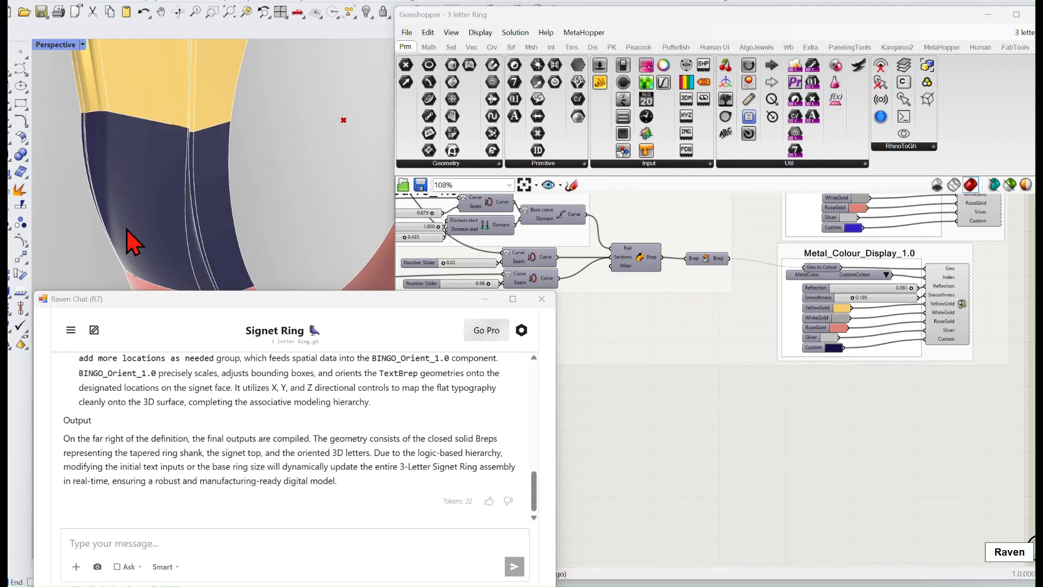
pyautogui.scroll(-6, 839, 348)
pyautogui.moveTo(842, 409); pyautogui.dragTo(804, 331, button='right')
pyautogui.scroll(6, 787, 361)
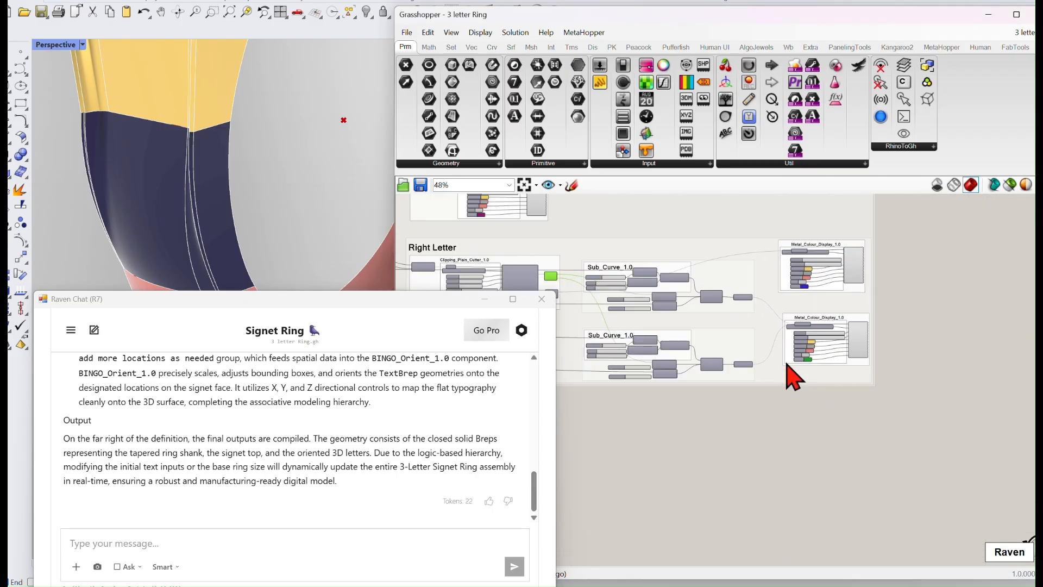
pyautogui.moveTo(350, 235)
pyautogui.mouseDown(button='right')
pyautogui.moveTo(316, 202)
pyautogui.moveTo(300, 221)
pyautogui.moveTo(375, 214)
pyautogui.moveTo(350, 231)
pyautogui.mouseUp(button='right')
# Step: Move the Grasshopper window away from the model, reposition Raven Chat to show its whole window, and view the ring's letters from above
pyautogui.moveTo(554, 18); pyautogui.dragTo(718, 8)
pyautogui.scroll(-2, 461, 195)
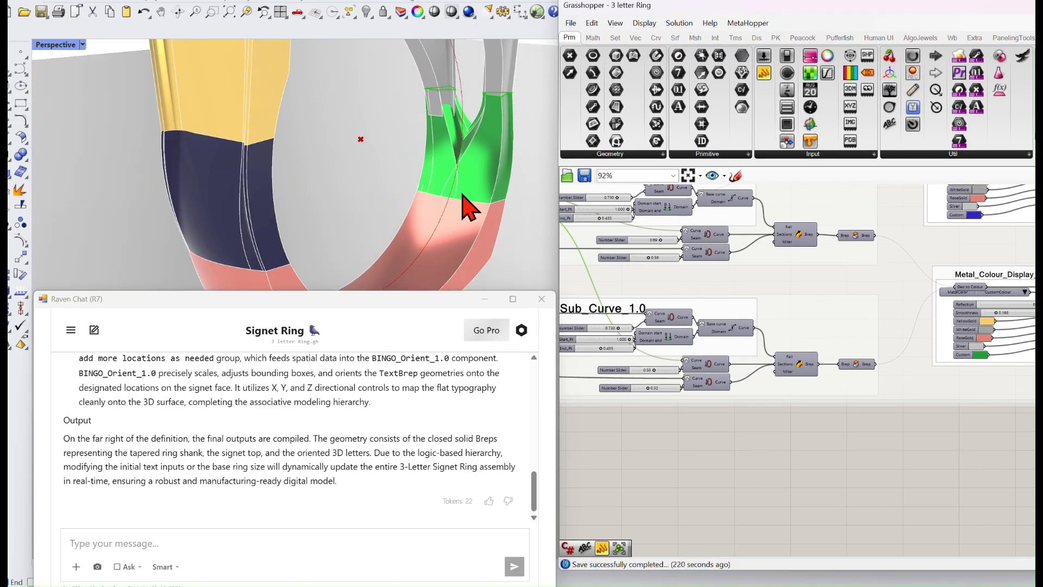
pyautogui.moveTo(402, 311); pyautogui.dragTo(425, 142)
pyautogui.scroll(-3, 354, 112)
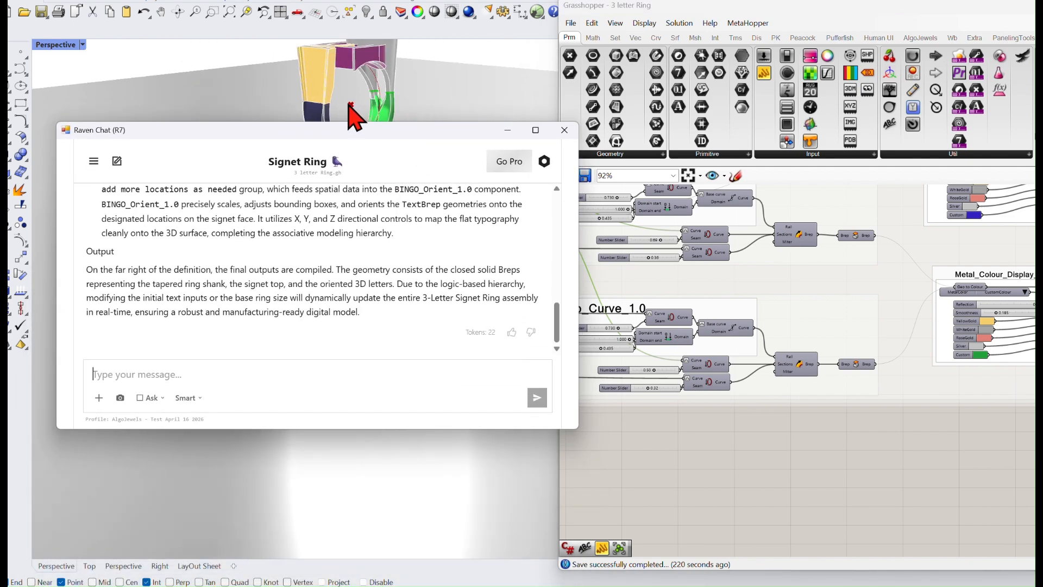
pyautogui.moveTo(353, 111); pyautogui.dragTo(365, 121, button='right')
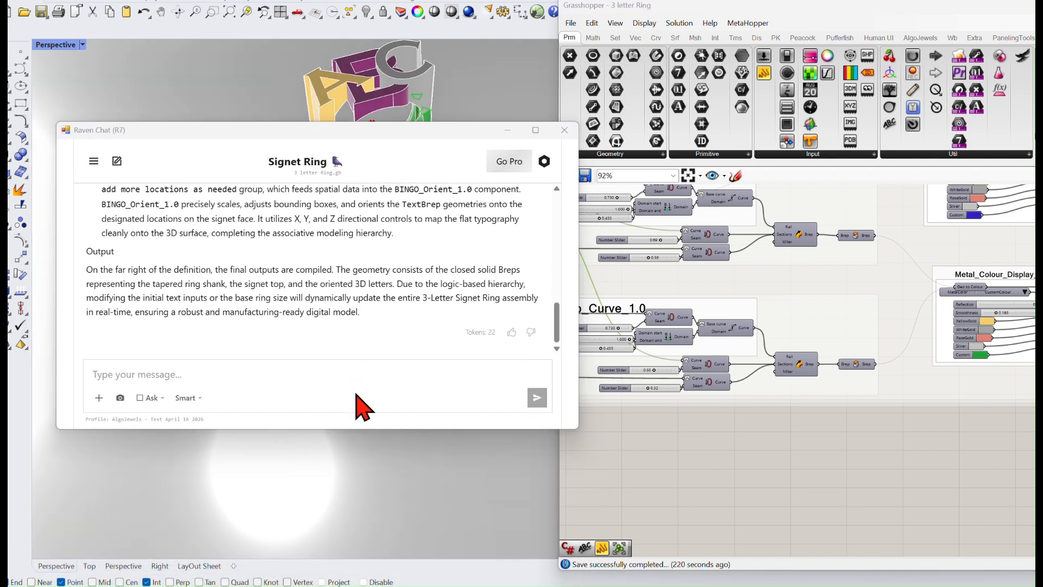
# Step: Enlarge the Raven Chat window vertically and go back to the beginning of its explanation
pyautogui.scroll(5, 350, 348)
pyautogui.scroll(-3, 346, 328)
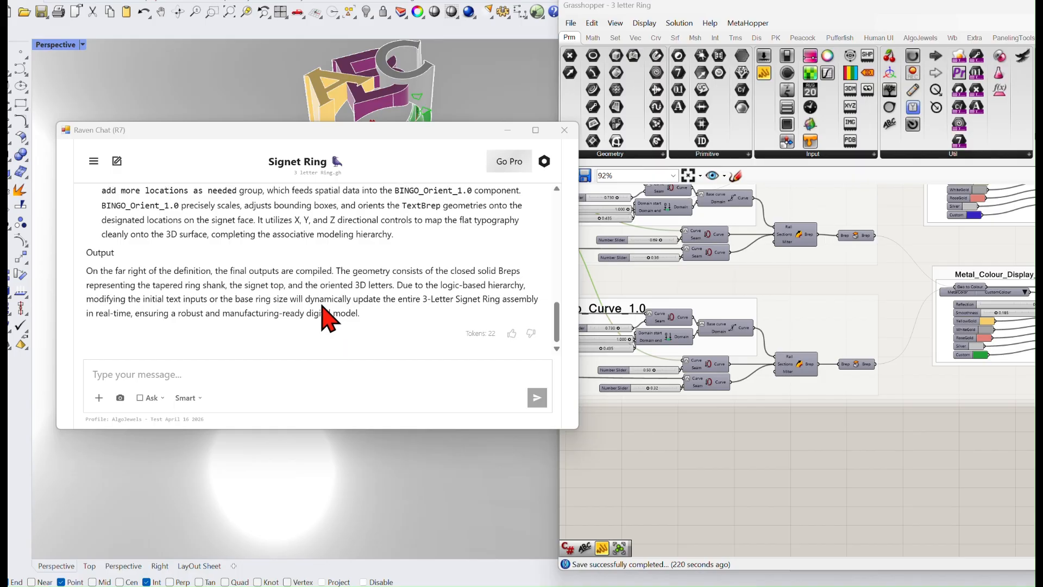
pyautogui.scroll(10, 324, 310)
pyautogui.scroll(-2, 324, 309)
pyautogui.scroll(2, 323, 307)
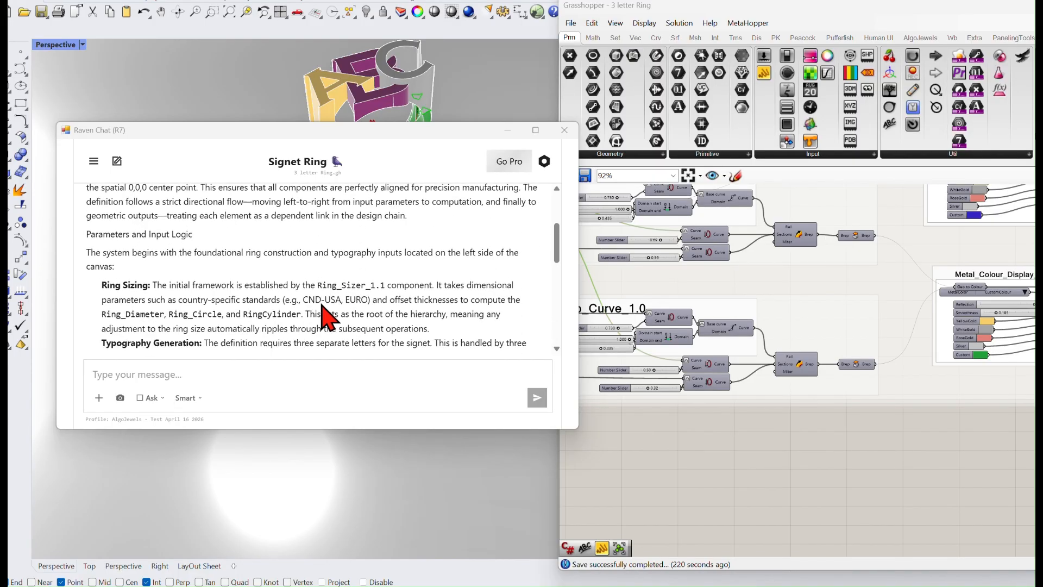
pyautogui.moveTo(284, 120); pyautogui.dragTo(276, 43)
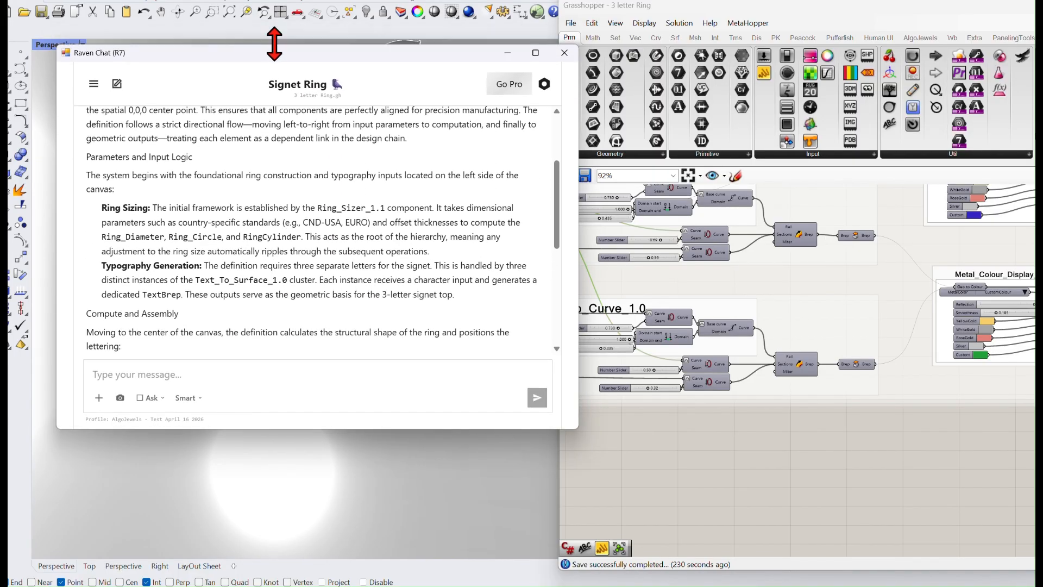
pyautogui.moveTo(322, 429); pyautogui.dragTo(330, 572)
pyautogui.scroll(4, 224, 332)
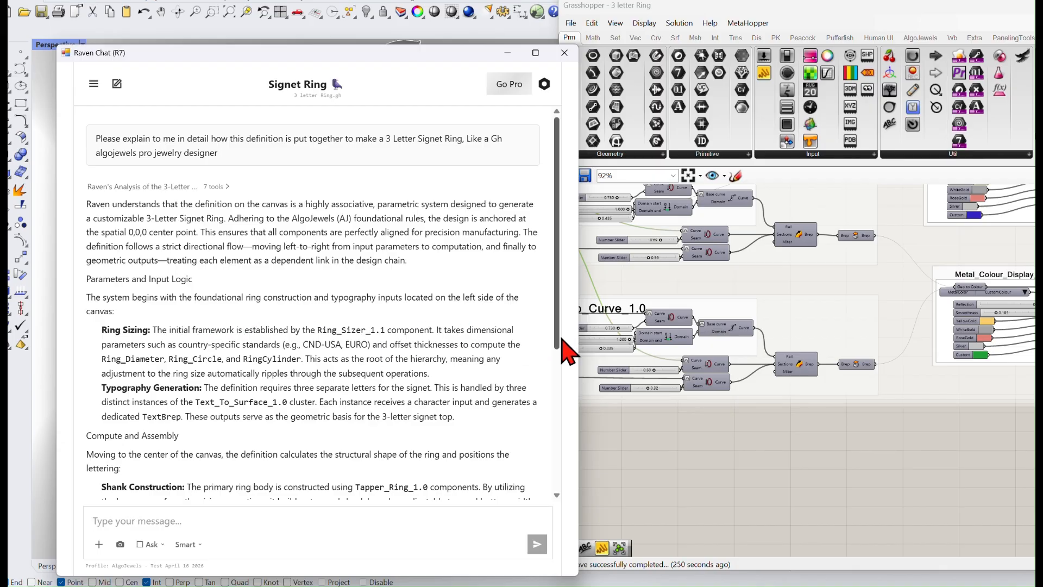
# Step: Read Raven's explanation through the Output section and lower the chat window to uncover the ring
pyautogui.moveTo(557, 337); pyautogui.dragTo(570, 447)
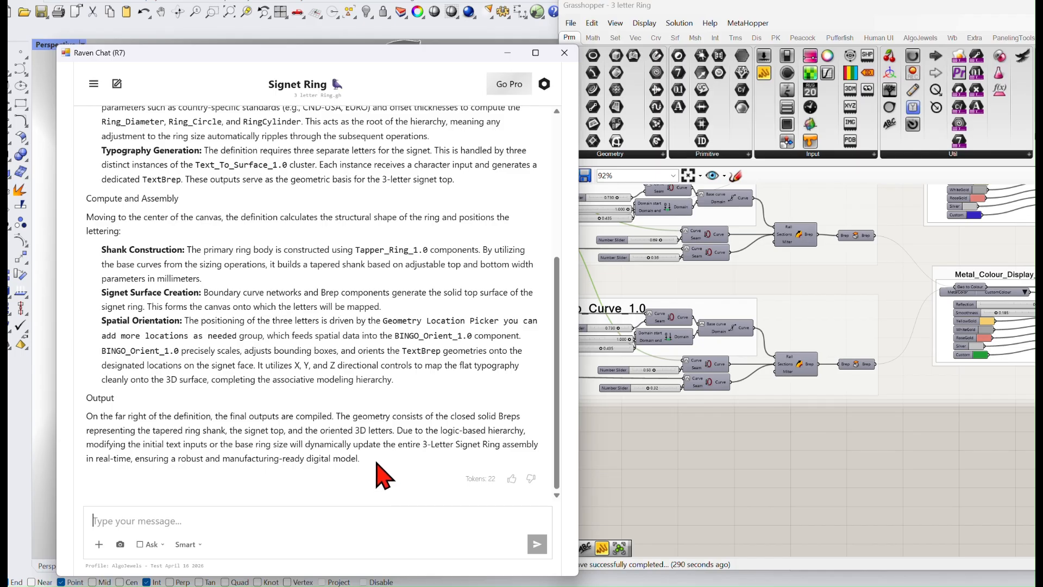
pyautogui.scroll(3, 436, 218)
pyautogui.moveTo(432, 65); pyautogui.dragTo(433, 169)
pyautogui.scroll(-3, 443, 280)
pyautogui.scroll(5, 460, 326)
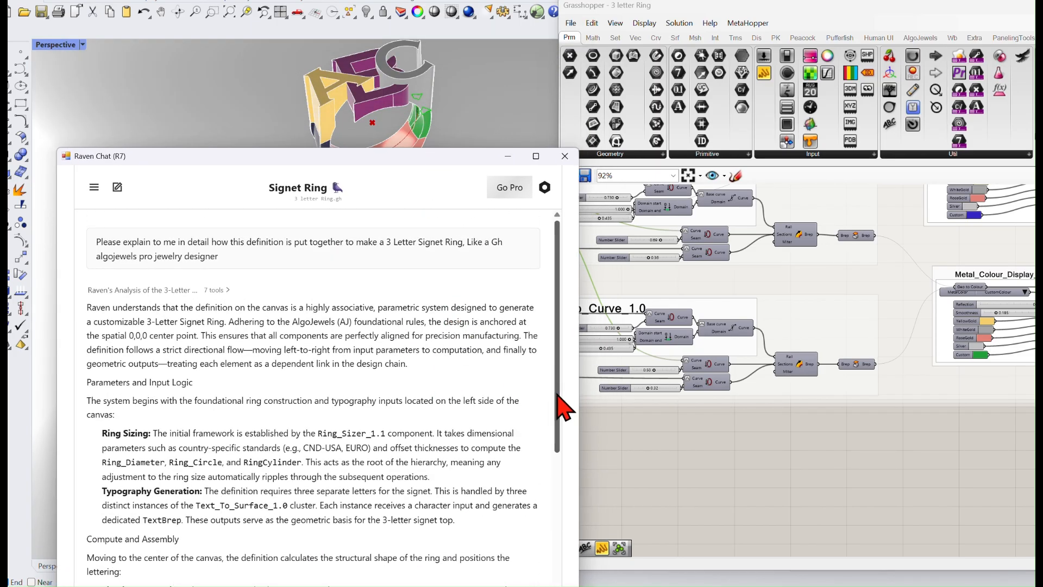
pyautogui.scroll(-1, 559, 405)
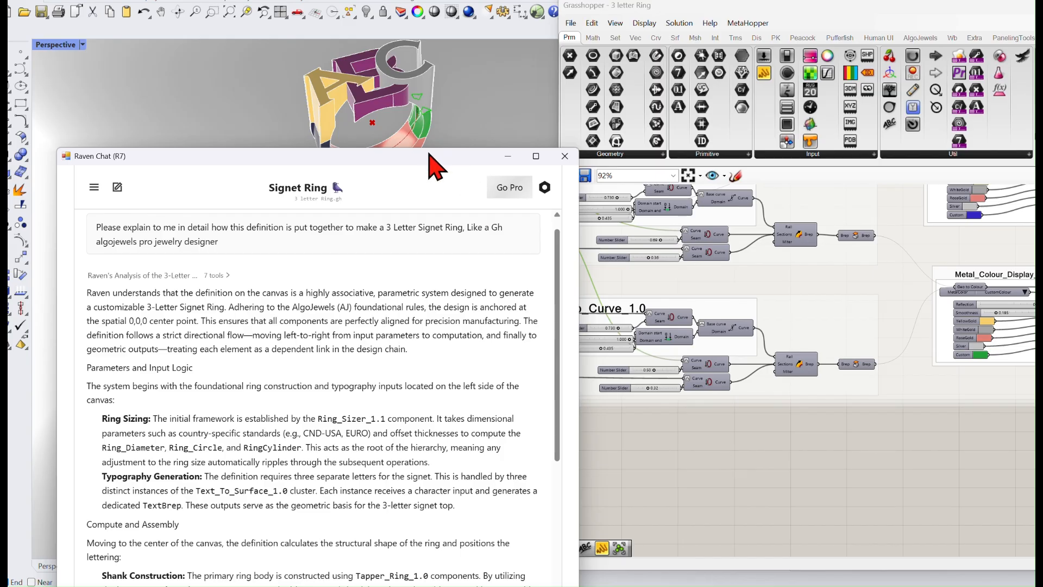
# Step: Move the Raven Chat window further down so the whole three-letter ring is uncovered in the Perspective view
pyautogui.moveTo(429, 157); pyautogui.dragTo(427, 209)
pyautogui.moveTo(446, 144); pyautogui.dragTo(457, 147, button='right')
# Step: Set RotateText to 270 in the letter A's Text_To_Surface_1.0 group and check the letter's orientation on the ring
pyautogui.scroll(-5, 714, 280)
pyautogui.scroll(4, 715, 277)
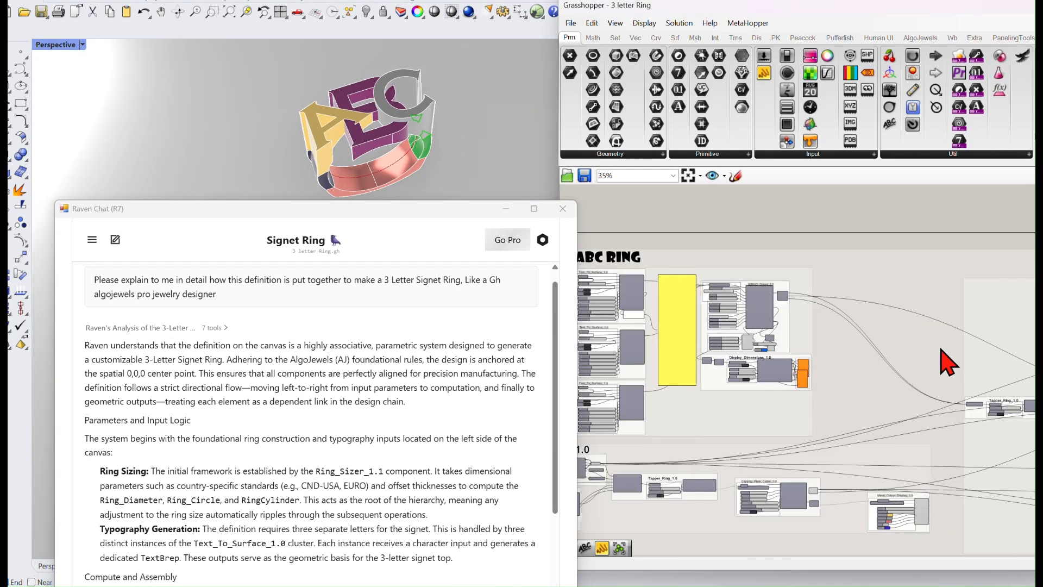
pyautogui.scroll(6, 818, 255)
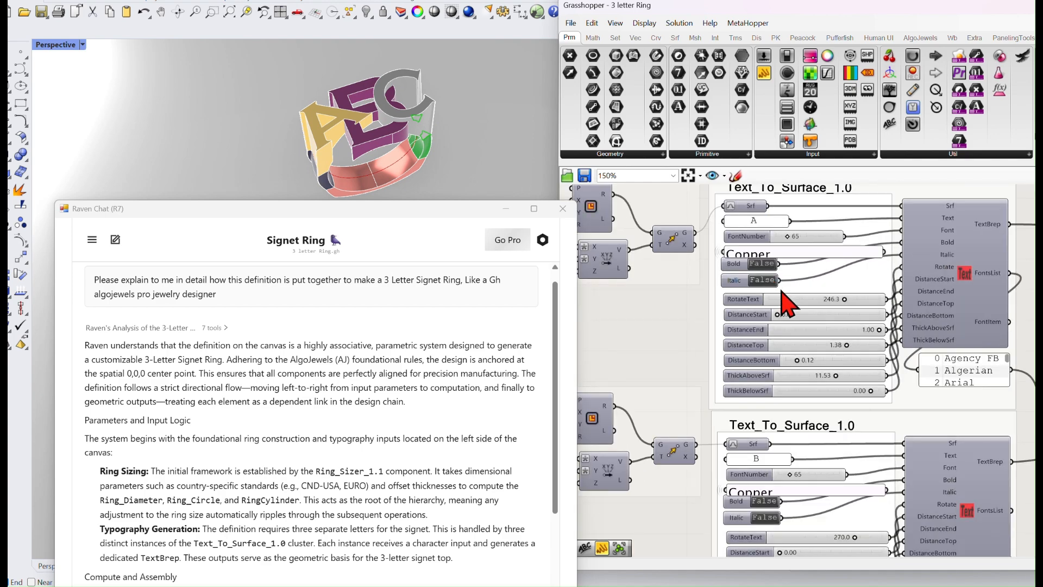
pyautogui.doubleClick(854, 303)
pyautogui.write('27')
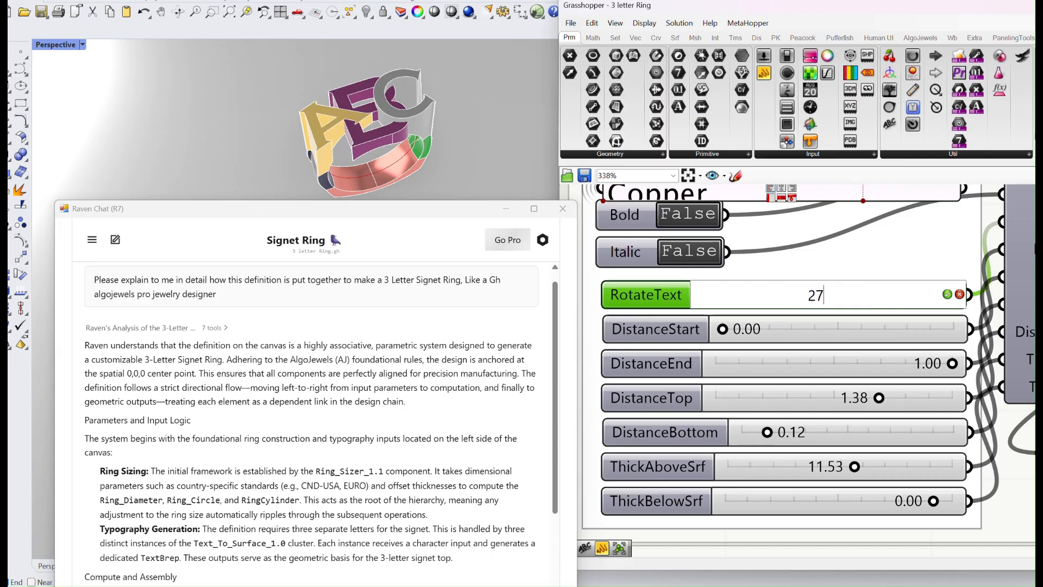
pyautogui.write('0')
pyautogui.press('Return')
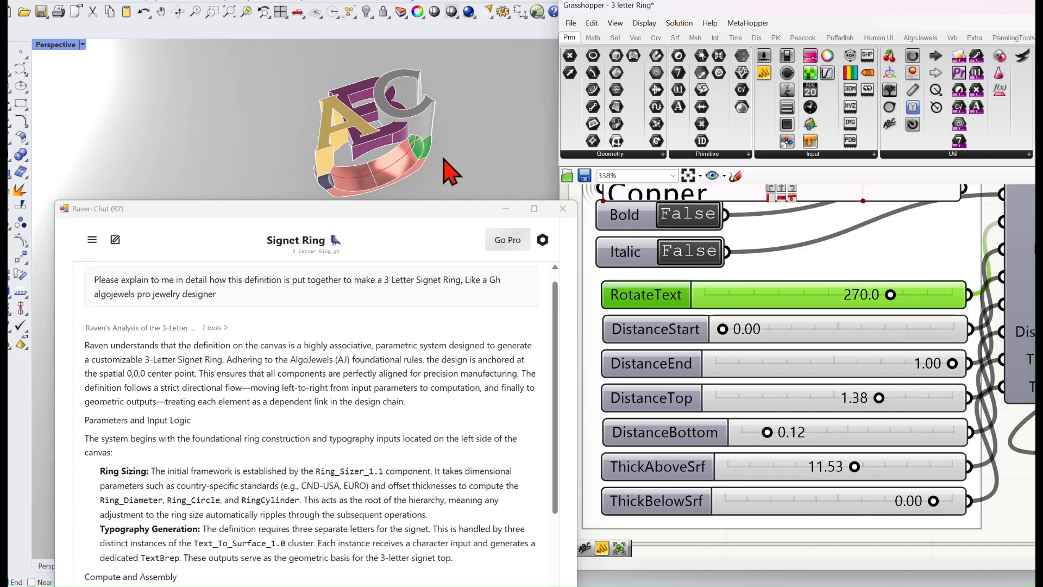
pyautogui.moveTo(454, 167); pyautogui.dragTo(452, 146, button='right')
# Step: Set the letter A's RotateText to 245 and inspect the ring from the side where the A meets the shank
pyautogui.doubleClick(819, 303)
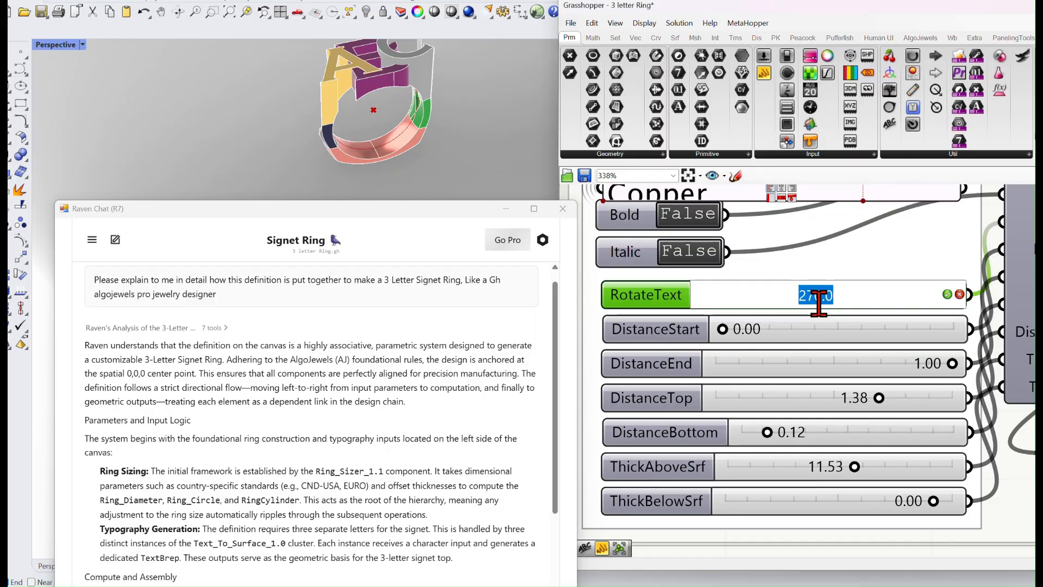
pyautogui.write('245')
pyautogui.press('Return')
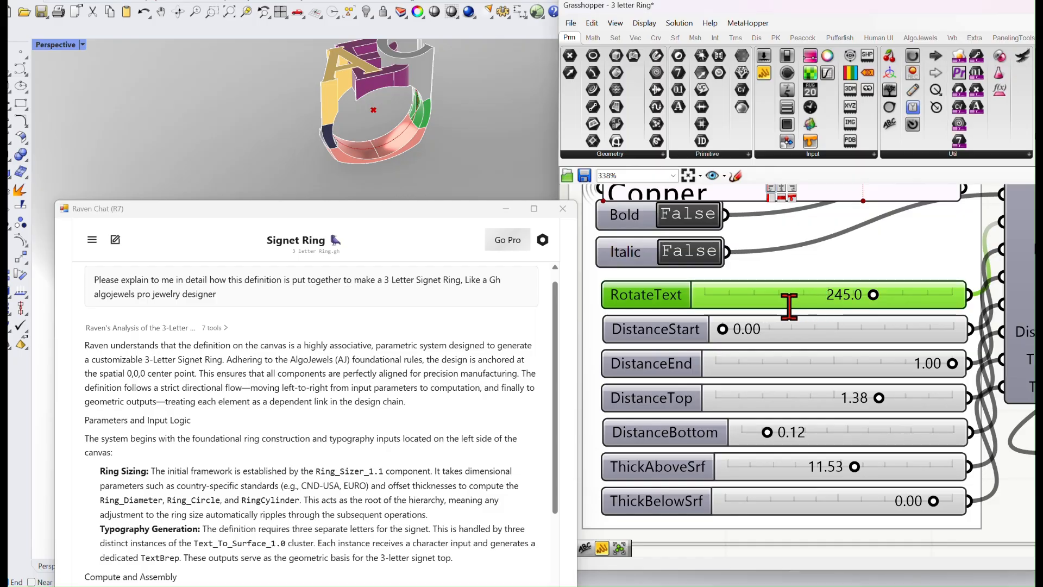
pyautogui.moveTo(459, 152); pyautogui.dragTo(535, 98, button='right')
pyautogui.scroll(5, 477, 116)
pyautogui.scroll(-3, 408, 114)
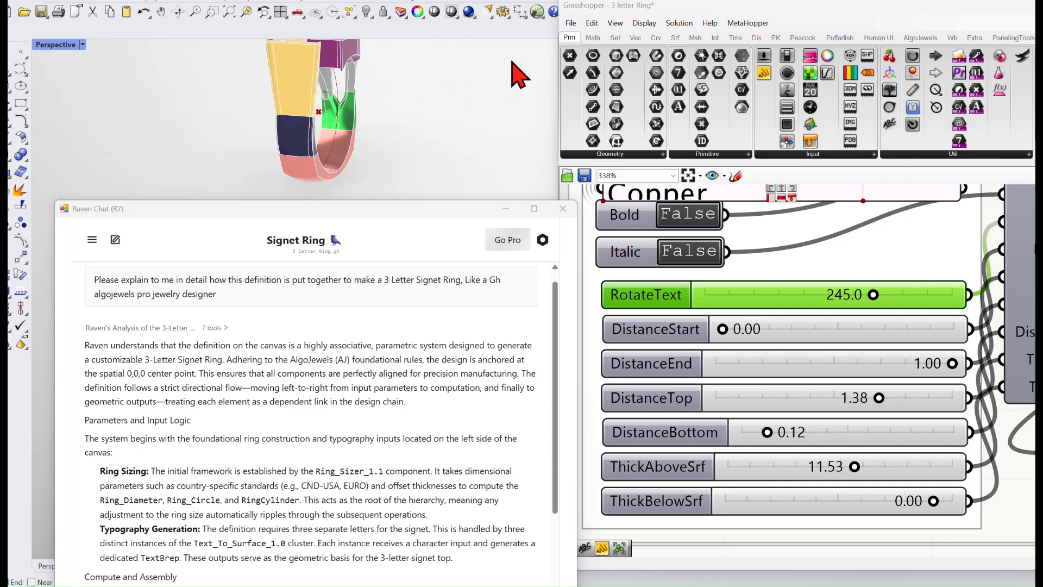